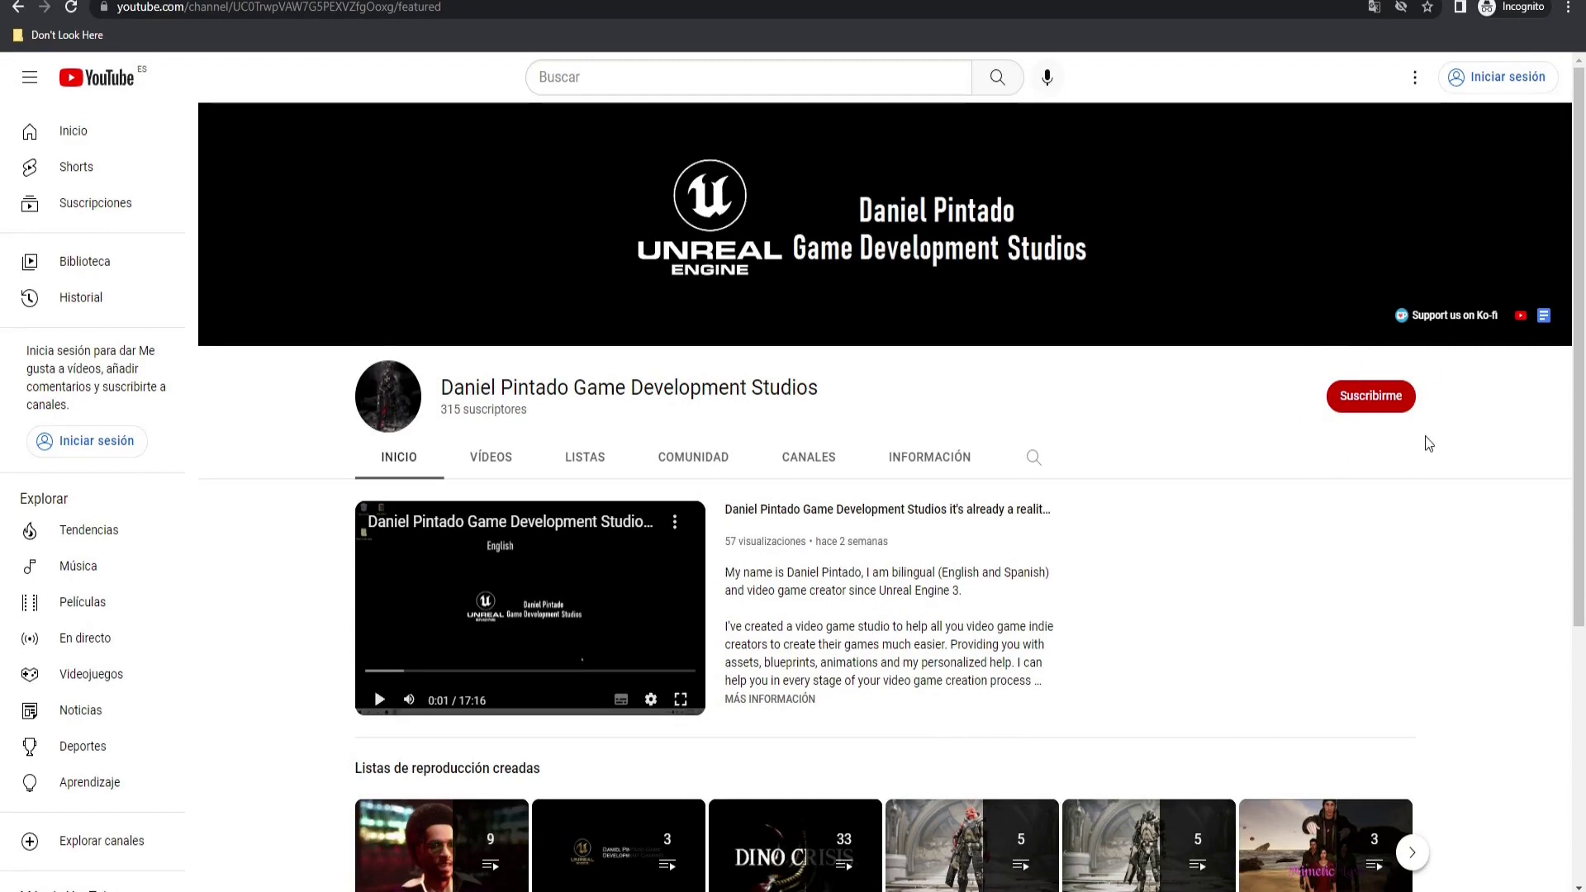
- Open the studio's rules document from the Google Docs link in the YouTube channel banner
{"action": "left_click", "coordinate": [1544, 318]}
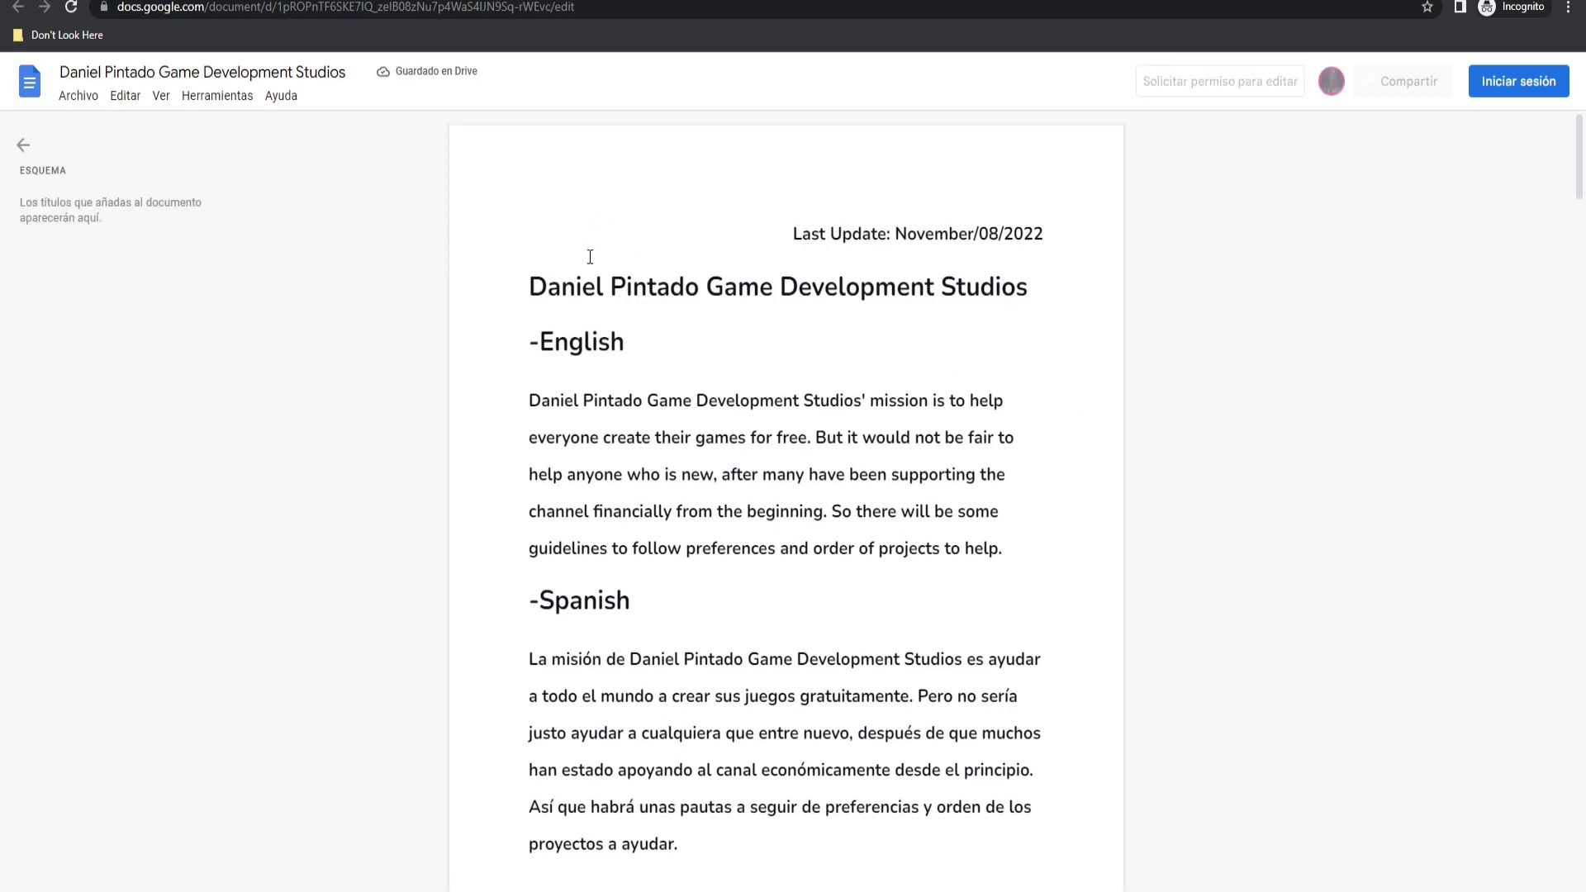
- Scroll the guidelines document down to the Questions & answers section
{"action": "scroll", "coordinate": [596, 377], "scroll_direction": "down", "scroll_amount": 13}
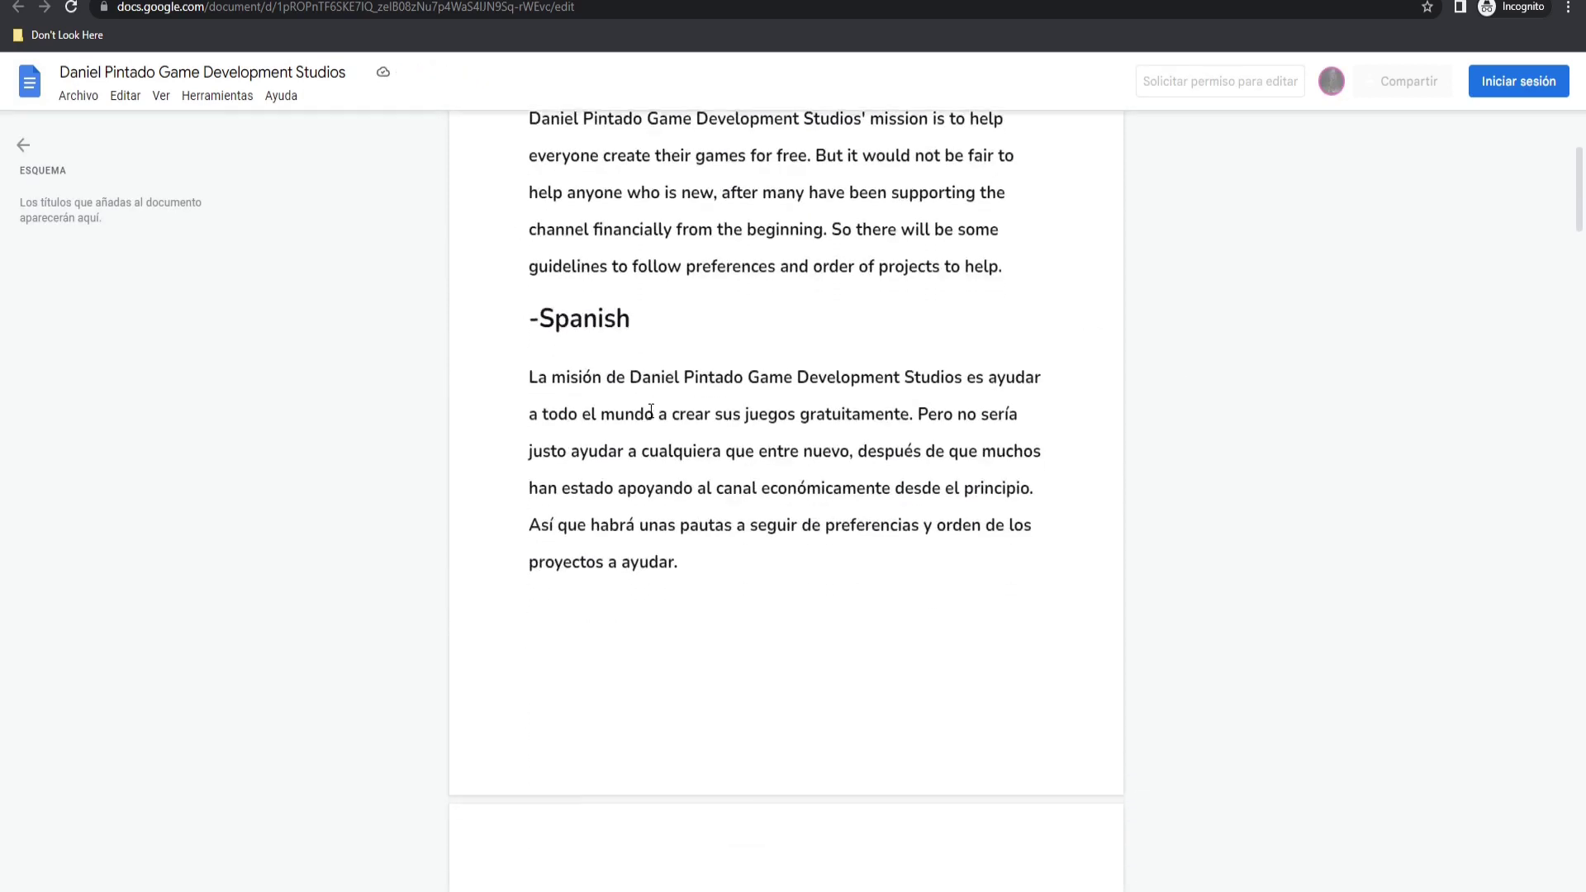
{"action": "scroll", "coordinate": [689, 434], "scroll_direction": "down", "scroll_amount": 15}
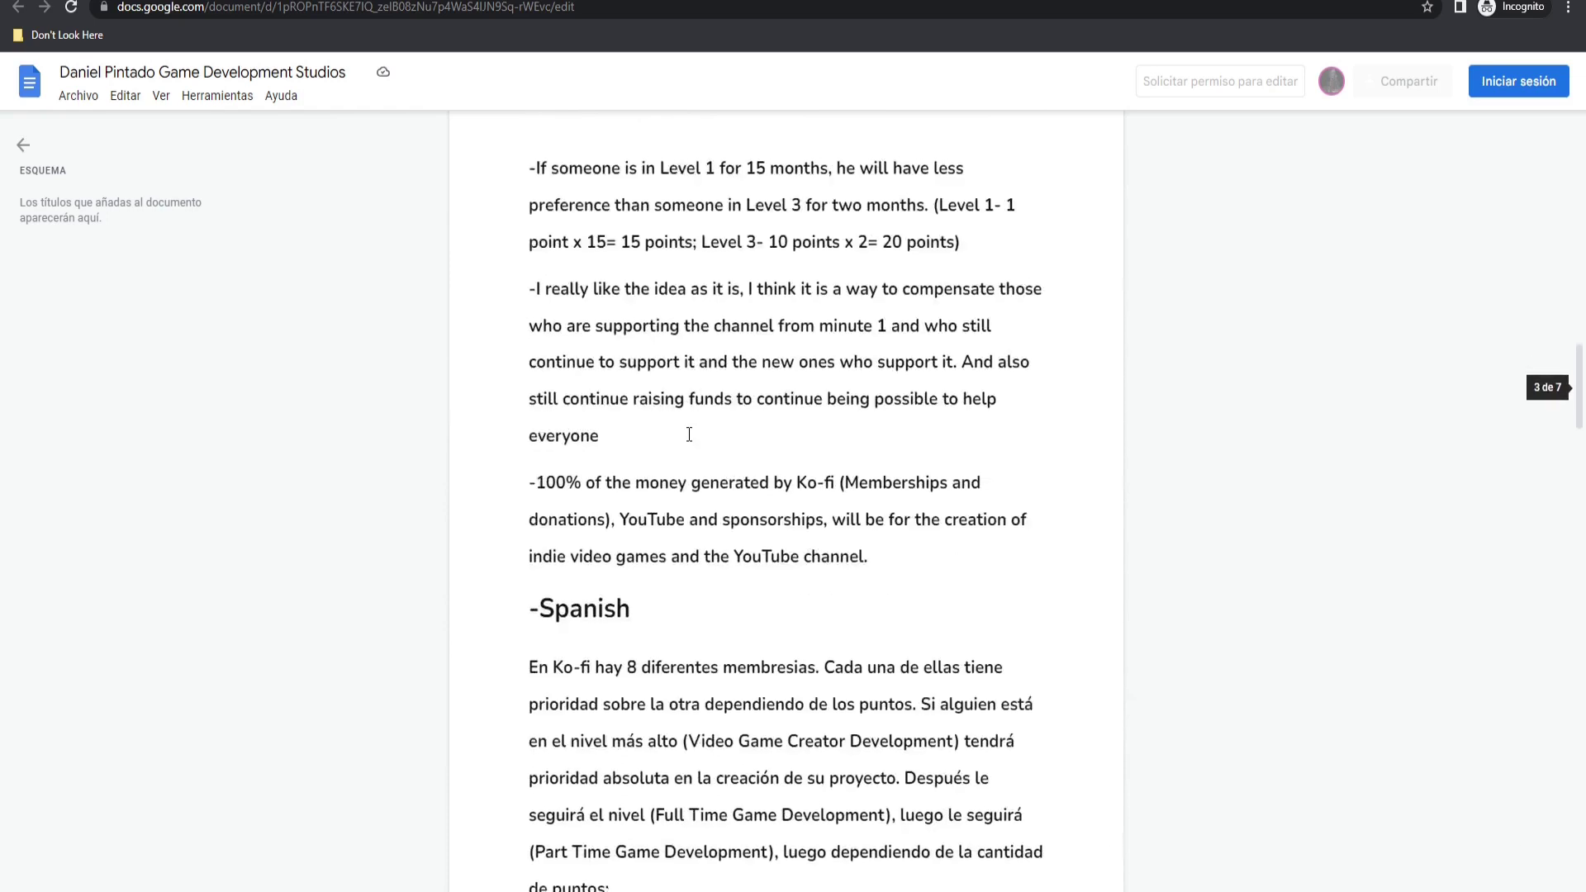
{"action": "scroll", "coordinate": [692, 434], "scroll_direction": "down", "scroll_amount": 10}
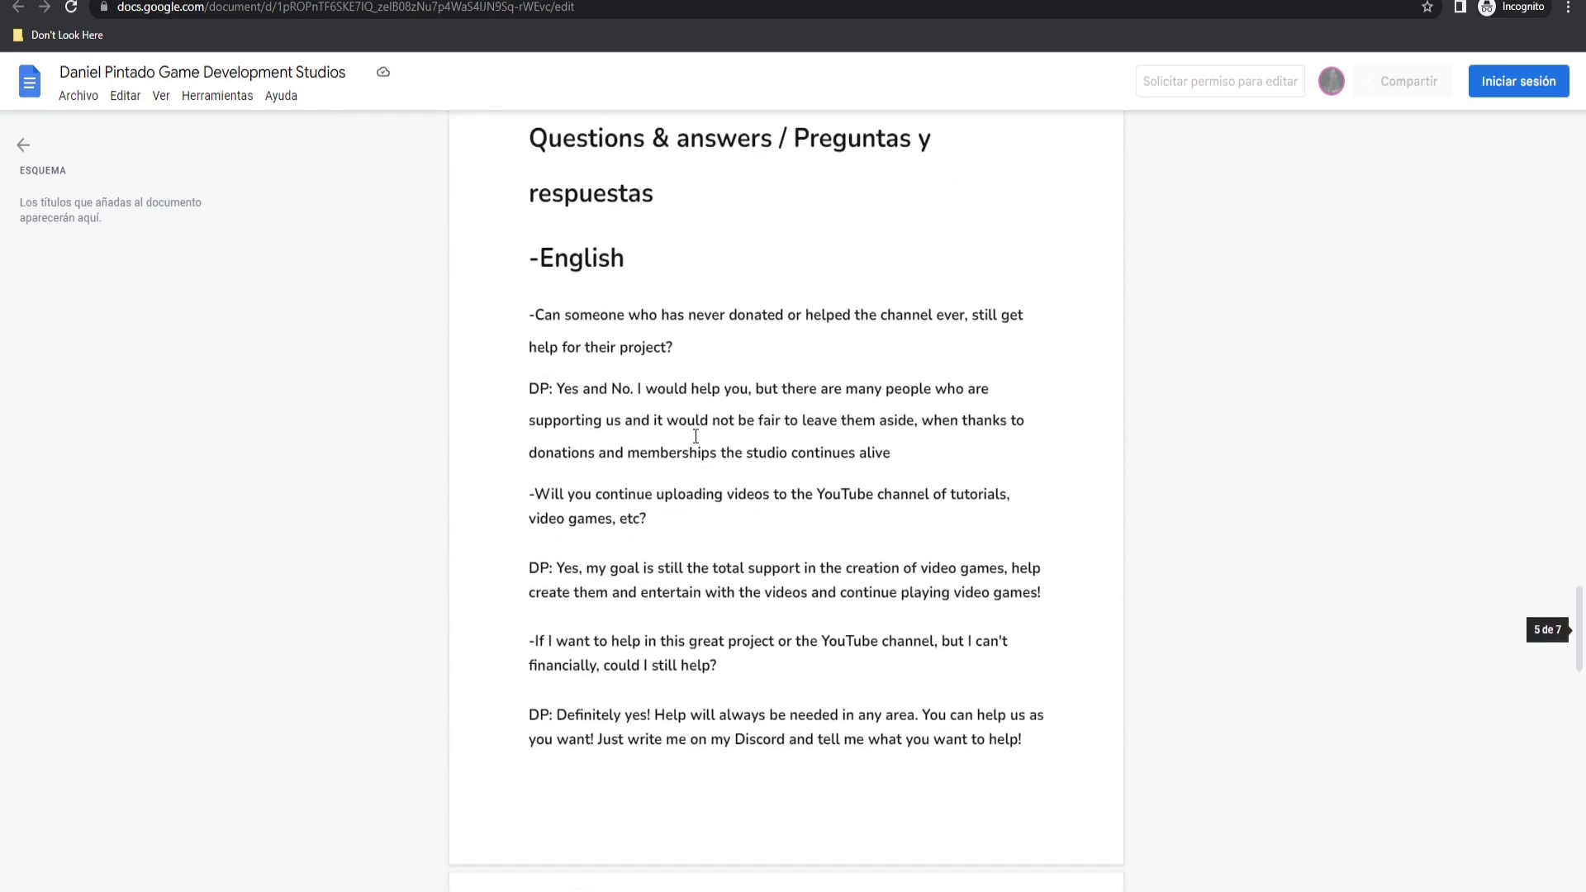
{"action": "scroll", "coordinate": [728, 443], "scroll_direction": "up", "scroll_amount": 1}
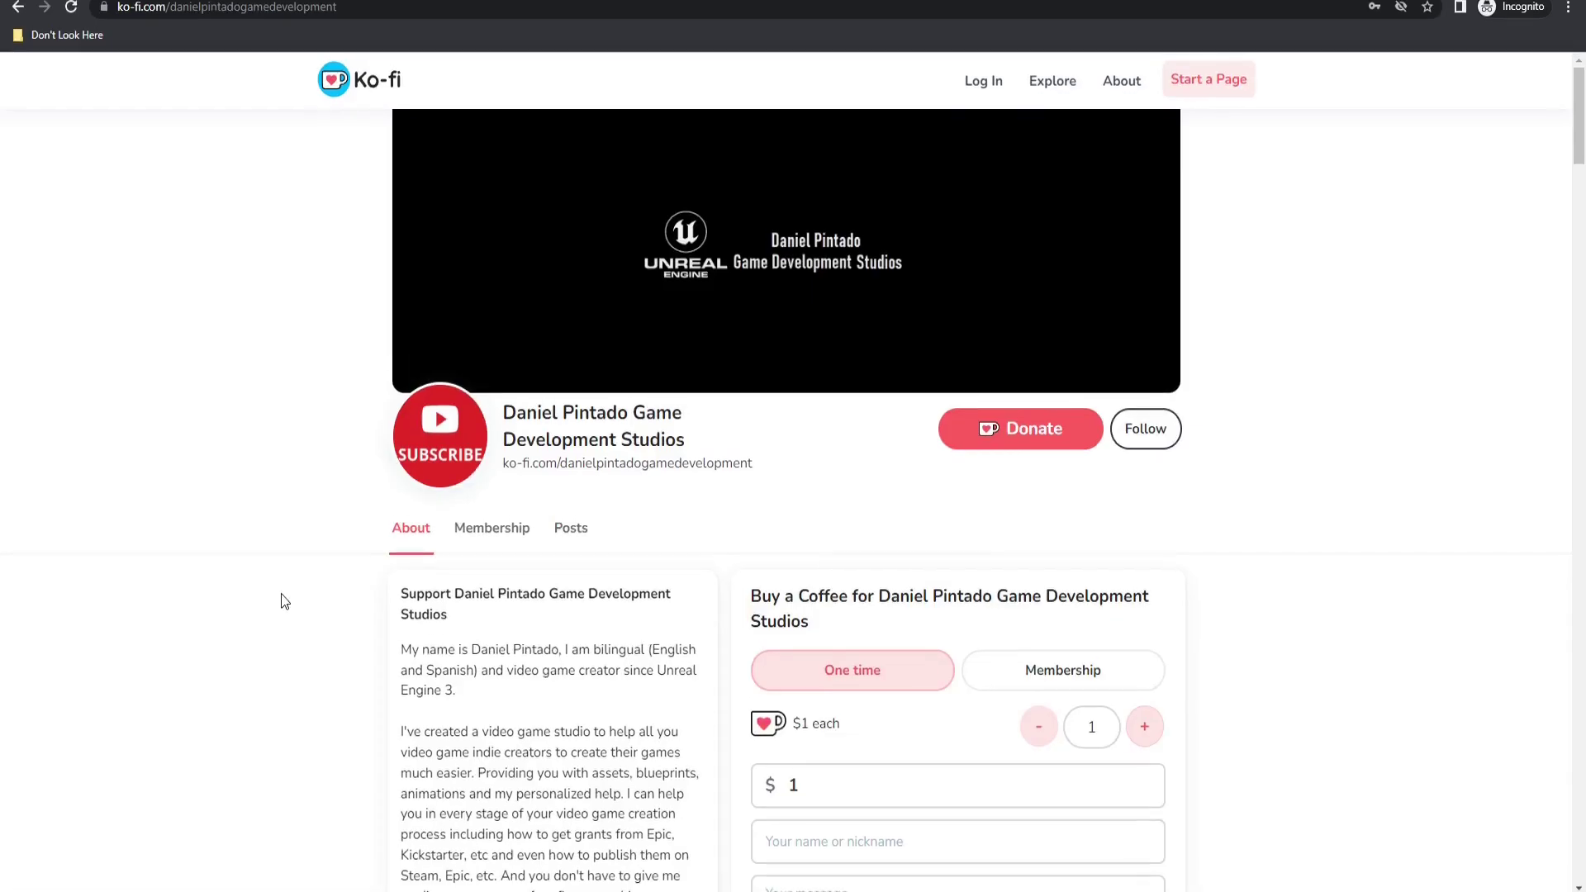
- Show the Ko-fi Membership options, then browse all 8 tiers with their prices and conditions
{"action": "scroll", "coordinate": [1242, 609], "scroll_direction": "down", "scroll_amount": 3}
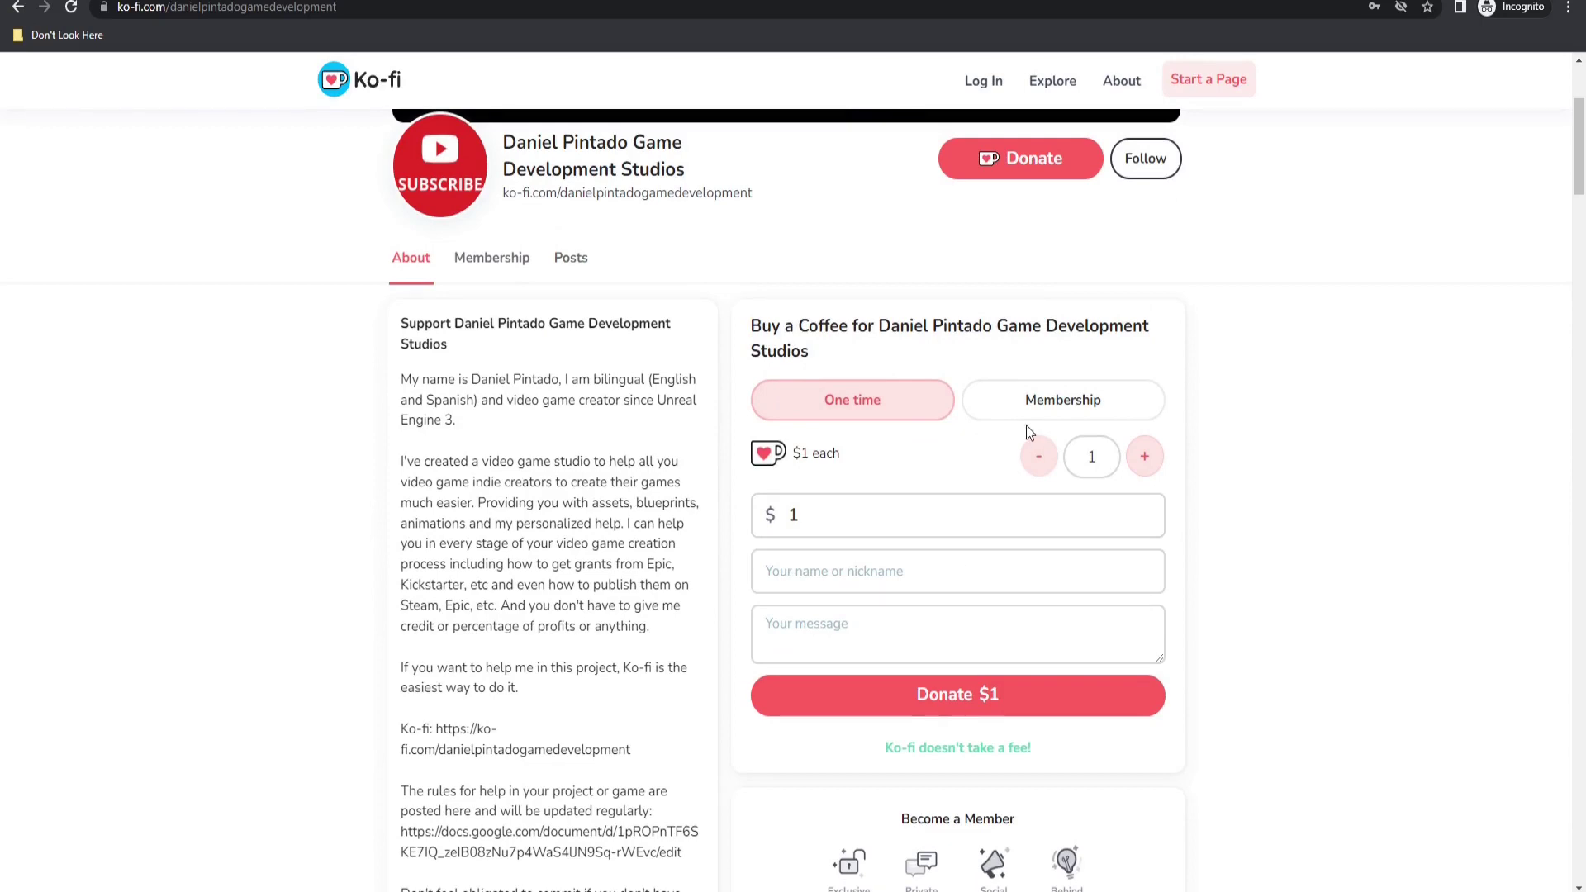
{"action": "left_click", "coordinate": [1047, 410]}
{"action": "scroll", "coordinate": [1048, 413], "scroll_direction": "down", "scroll_amount": 1}
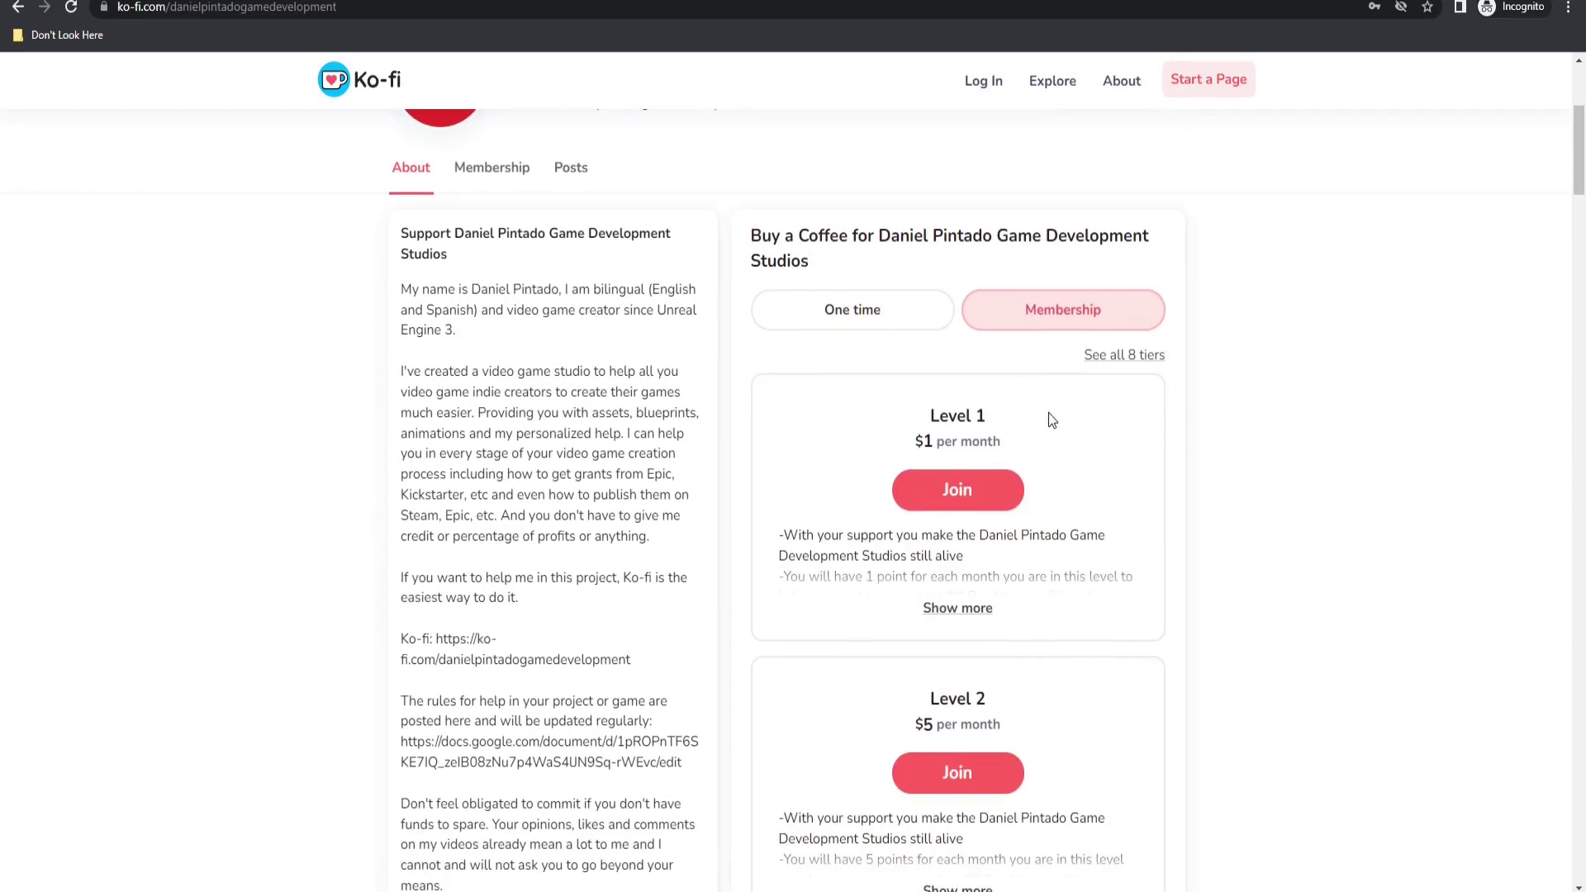
{"action": "left_click", "coordinate": [1127, 356]}
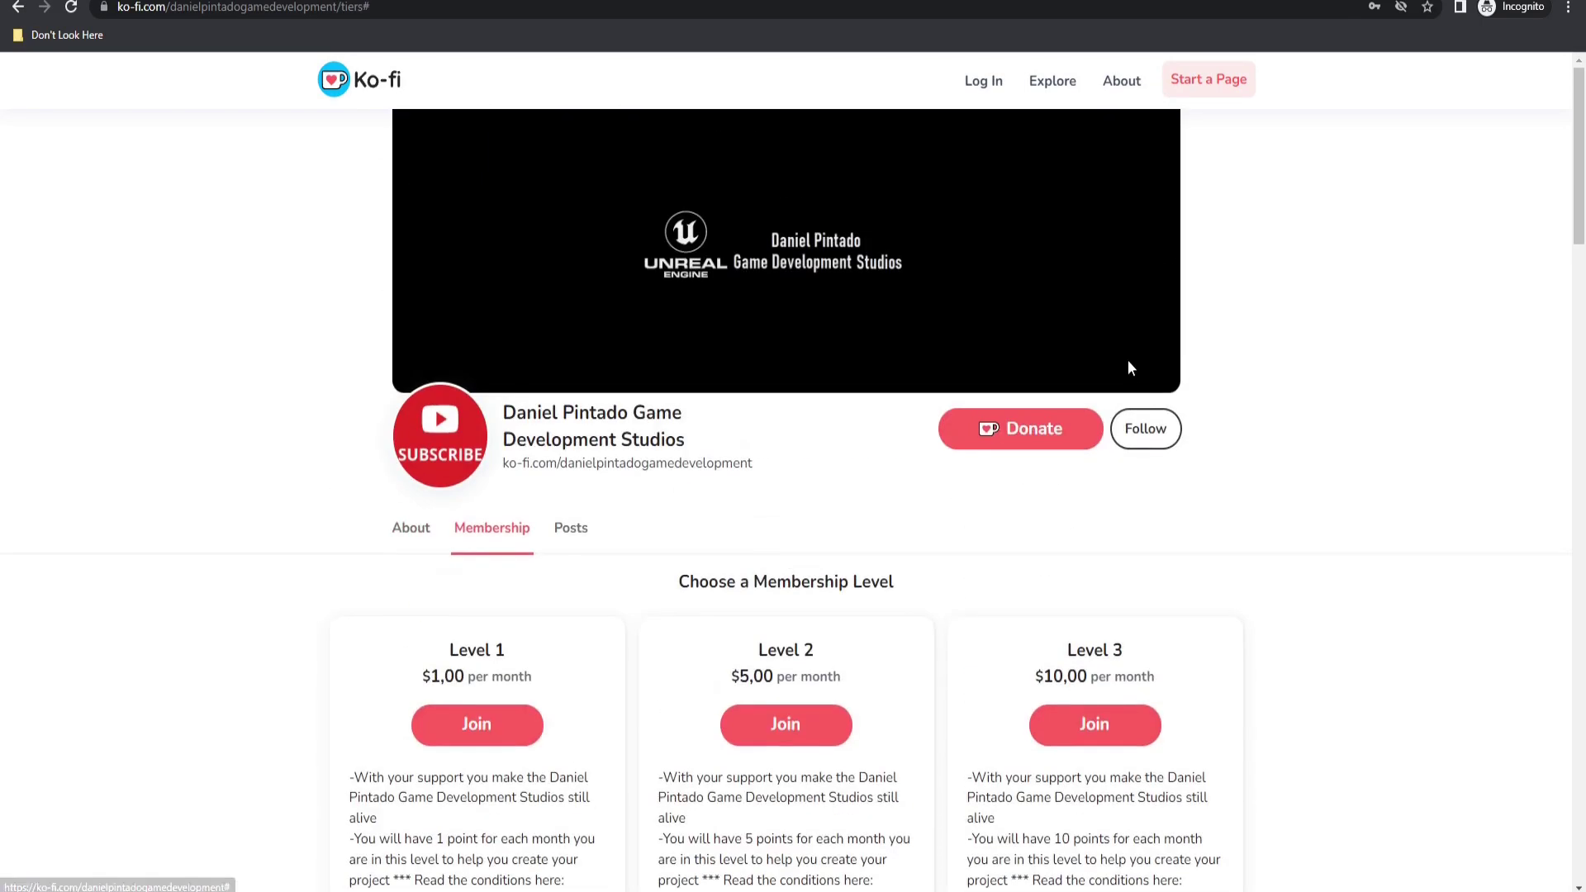
{"action": "scroll", "coordinate": [1239, 471], "scroll_direction": "down", "scroll_amount": 4}
{"action": "scroll", "coordinate": [1293, 486], "scroll_direction": "down", "scroll_amount": 18}
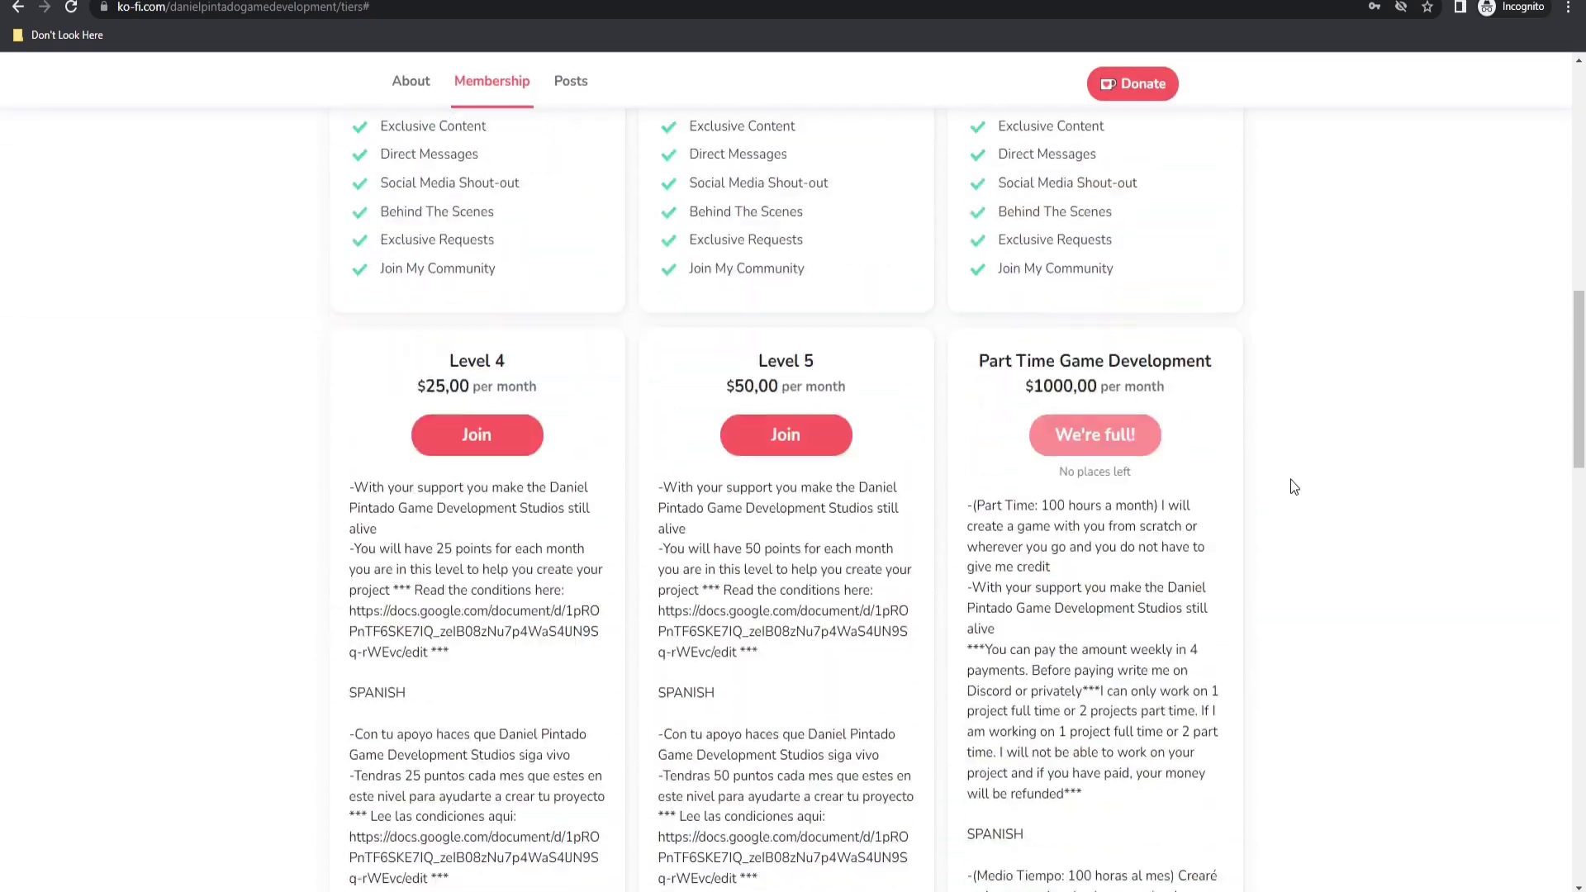
{"action": "scroll", "coordinate": [1293, 487], "scroll_direction": "down", "scroll_amount": 14}
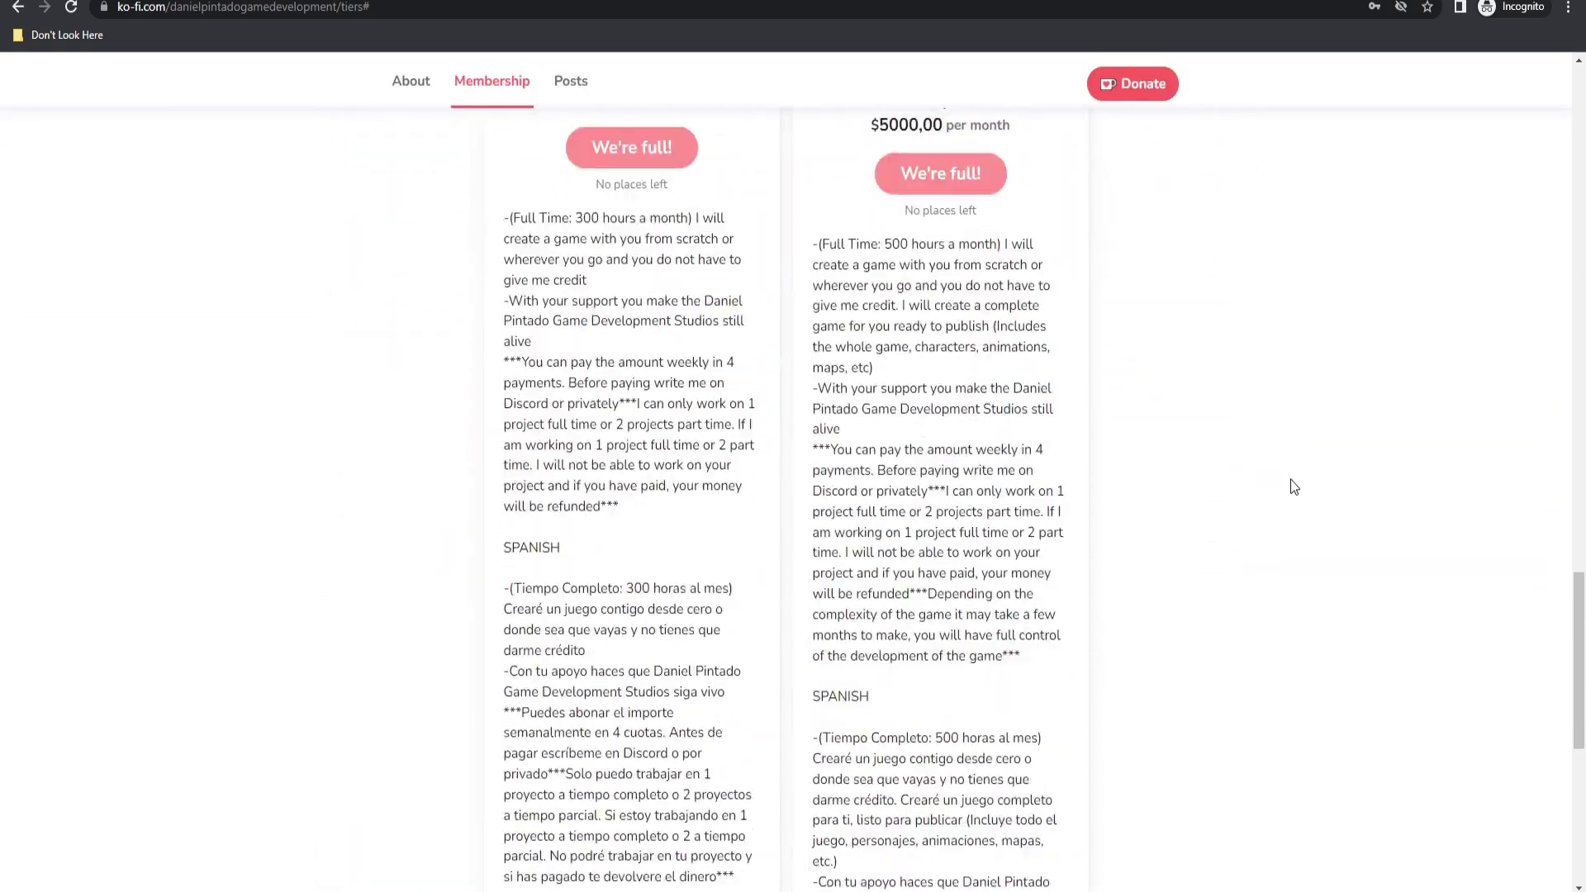
{"action": "scroll", "coordinate": [1294, 490], "scroll_direction": "up", "scroll_amount": 15}
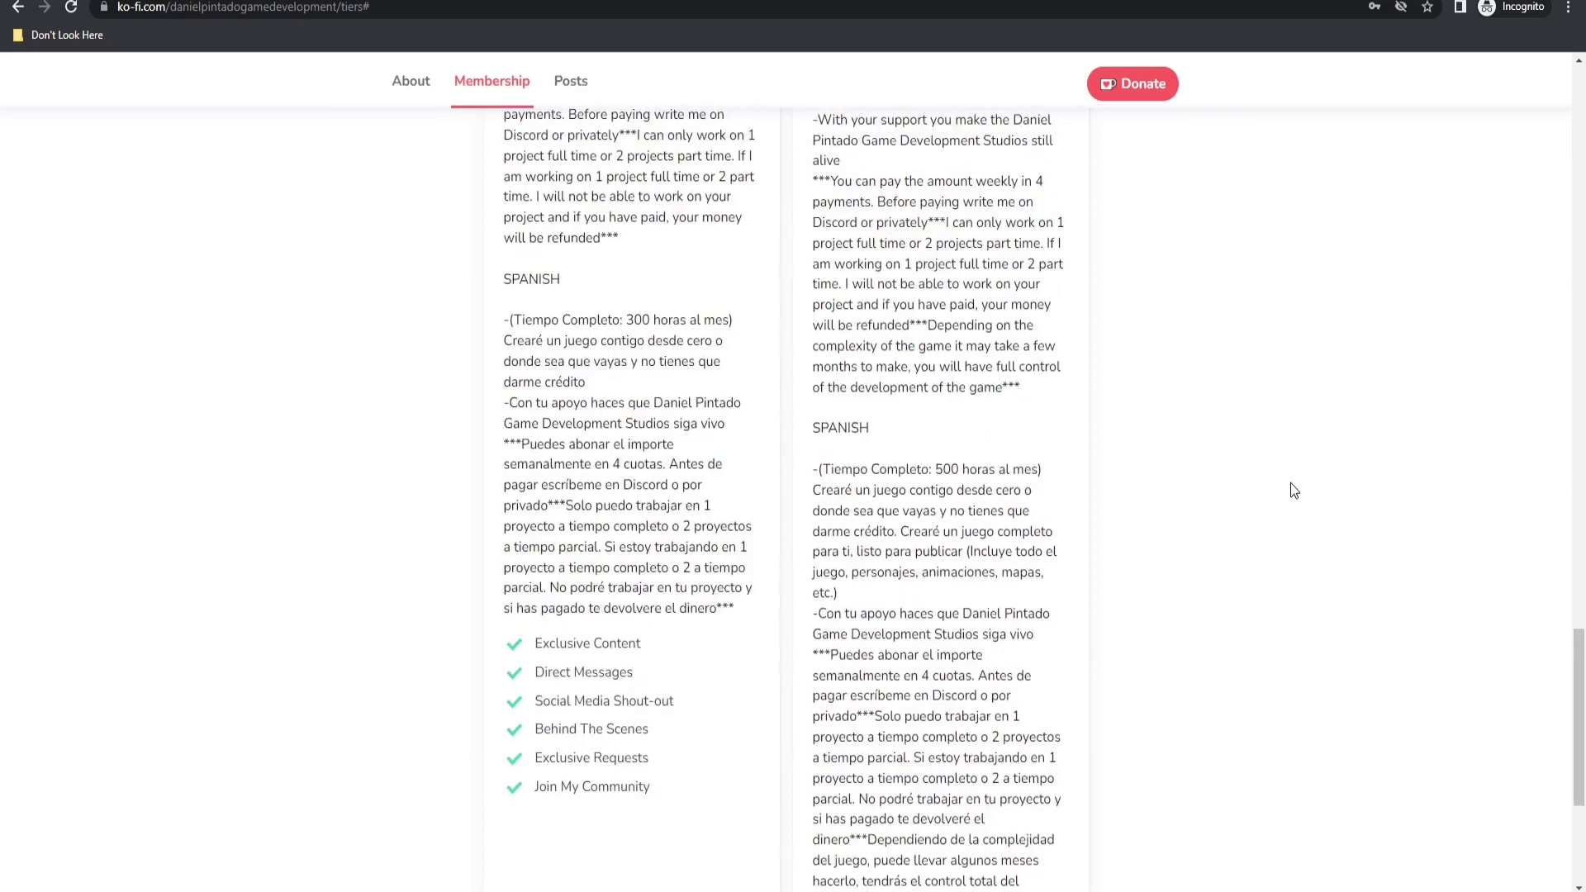
{"action": "scroll", "coordinate": [1290, 529], "scroll_direction": "up", "scroll_amount": 15}
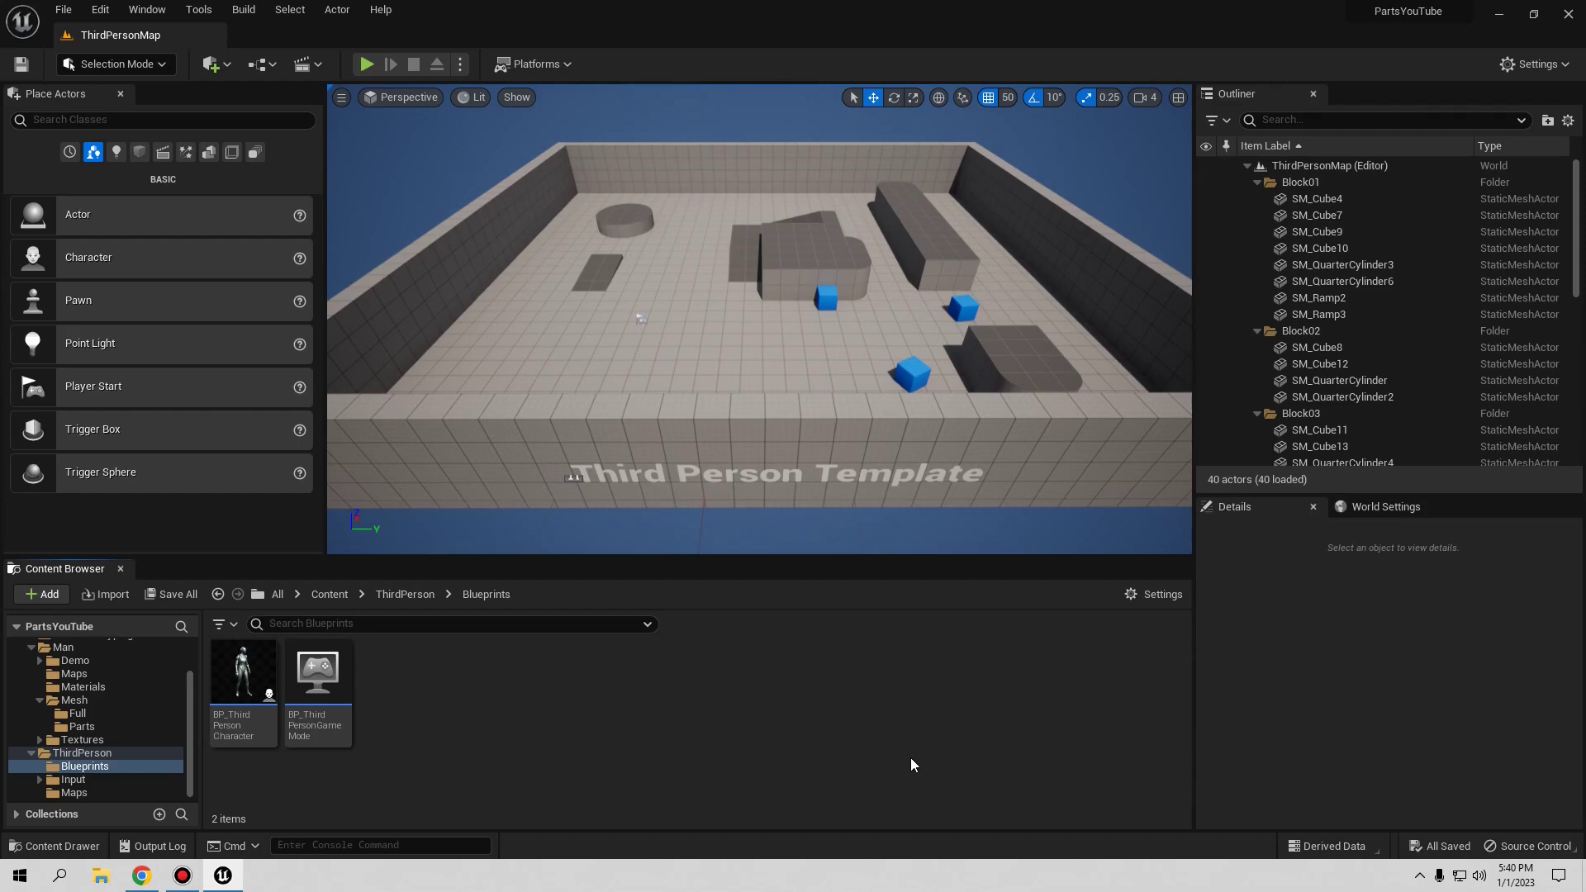
- Open BP_ThirdPersonCharacter, set its Viewport grid snap to 1, and select the Mesh component
{"action": "key", "text": "bracketright"}
{"action": "key", "text": "bracketright"}
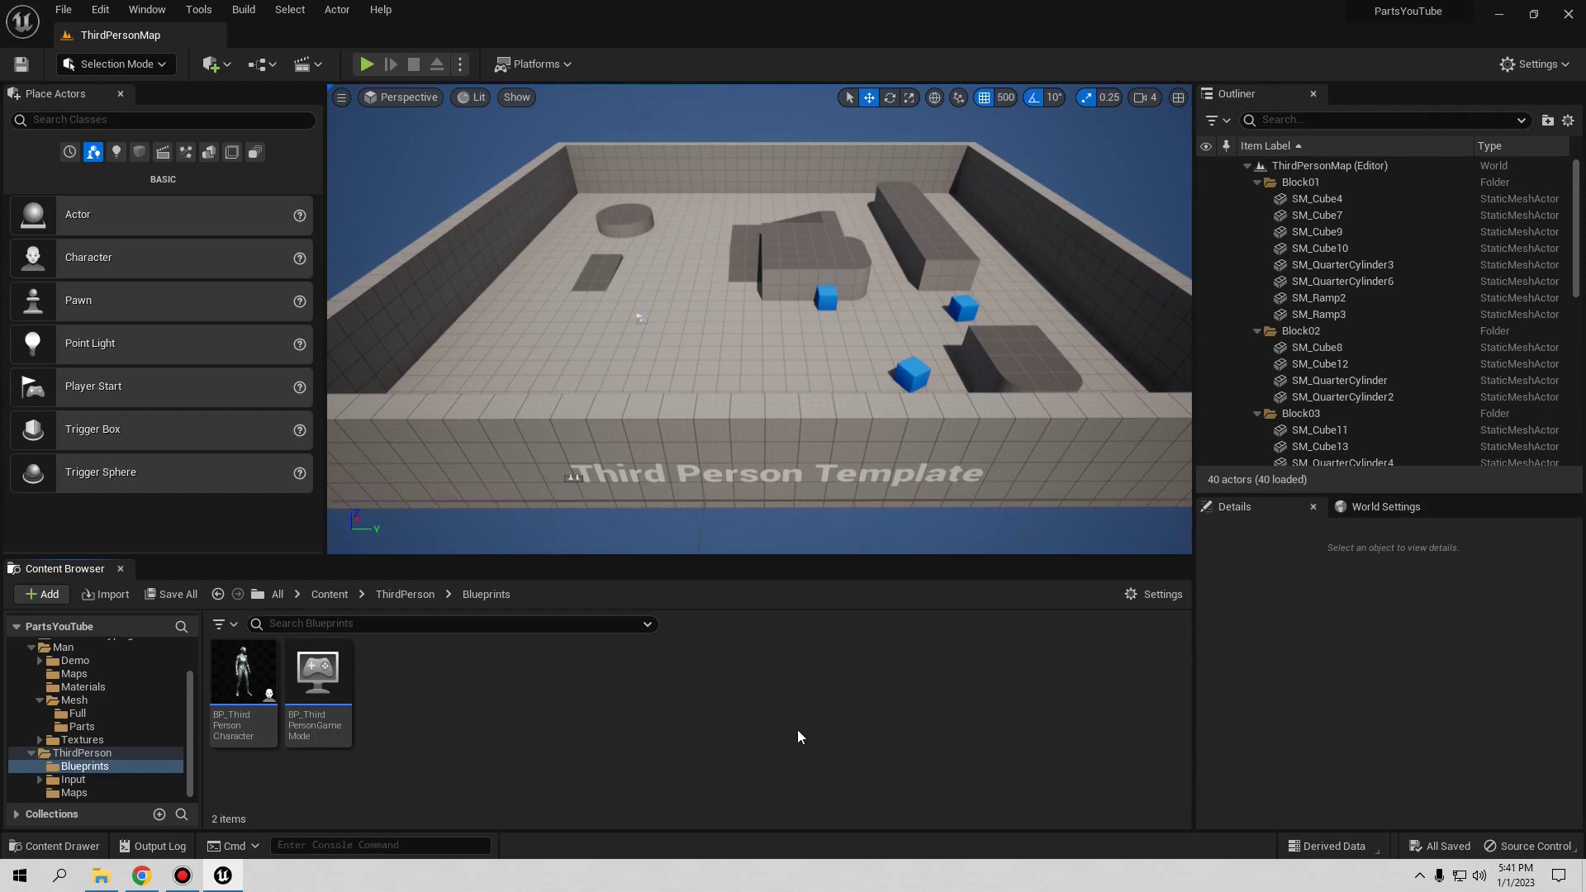
{"action": "double_click", "coordinate": [264, 677]}
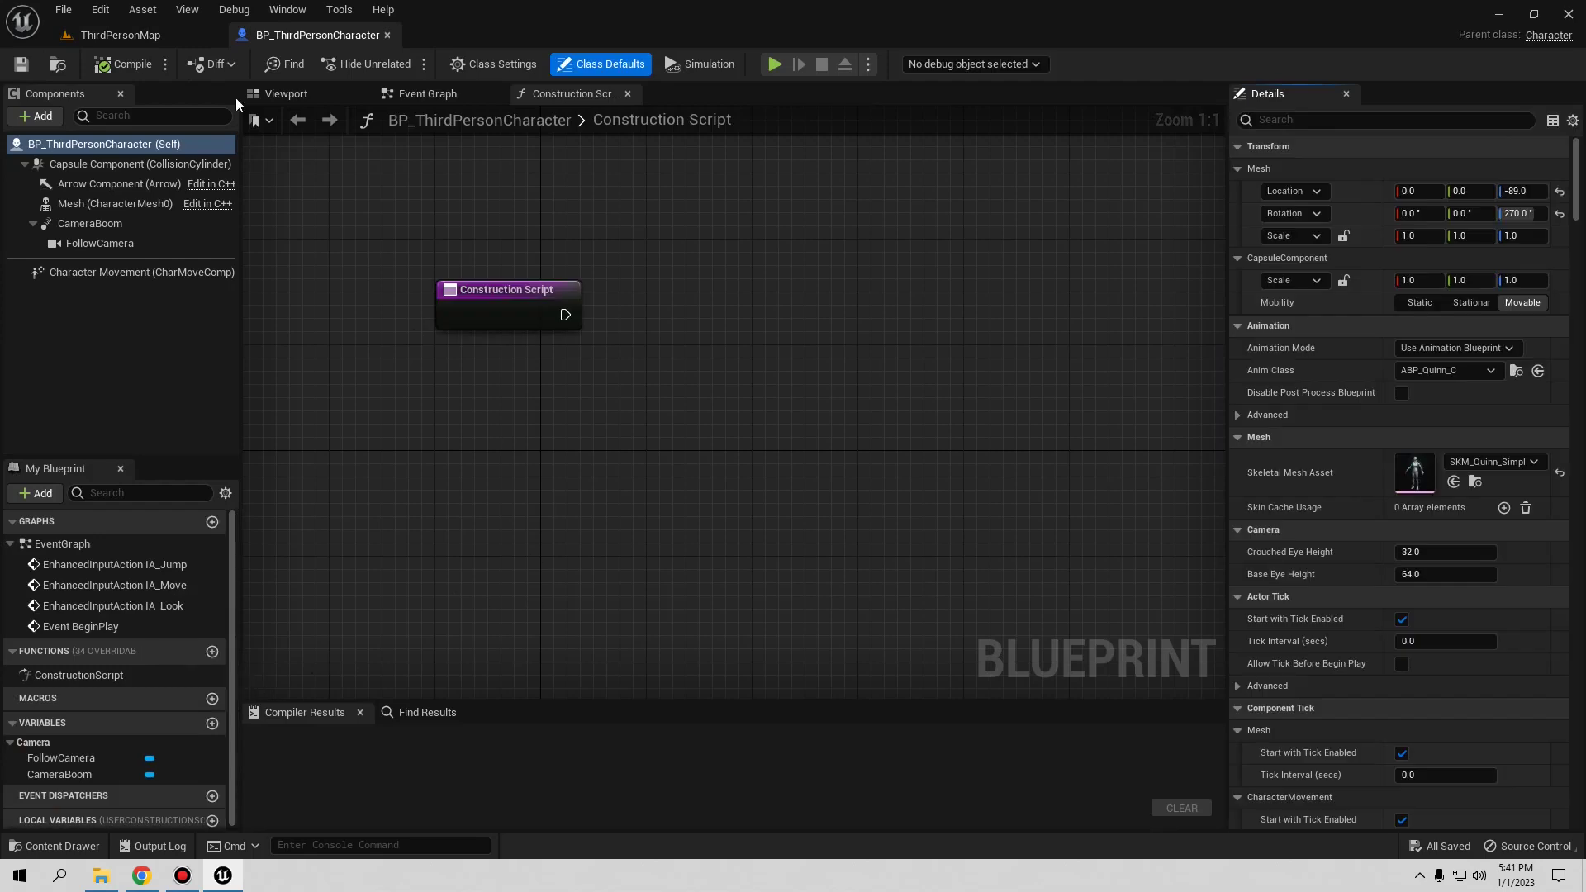
{"action": "left_click", "coordinate": [278, 93]}
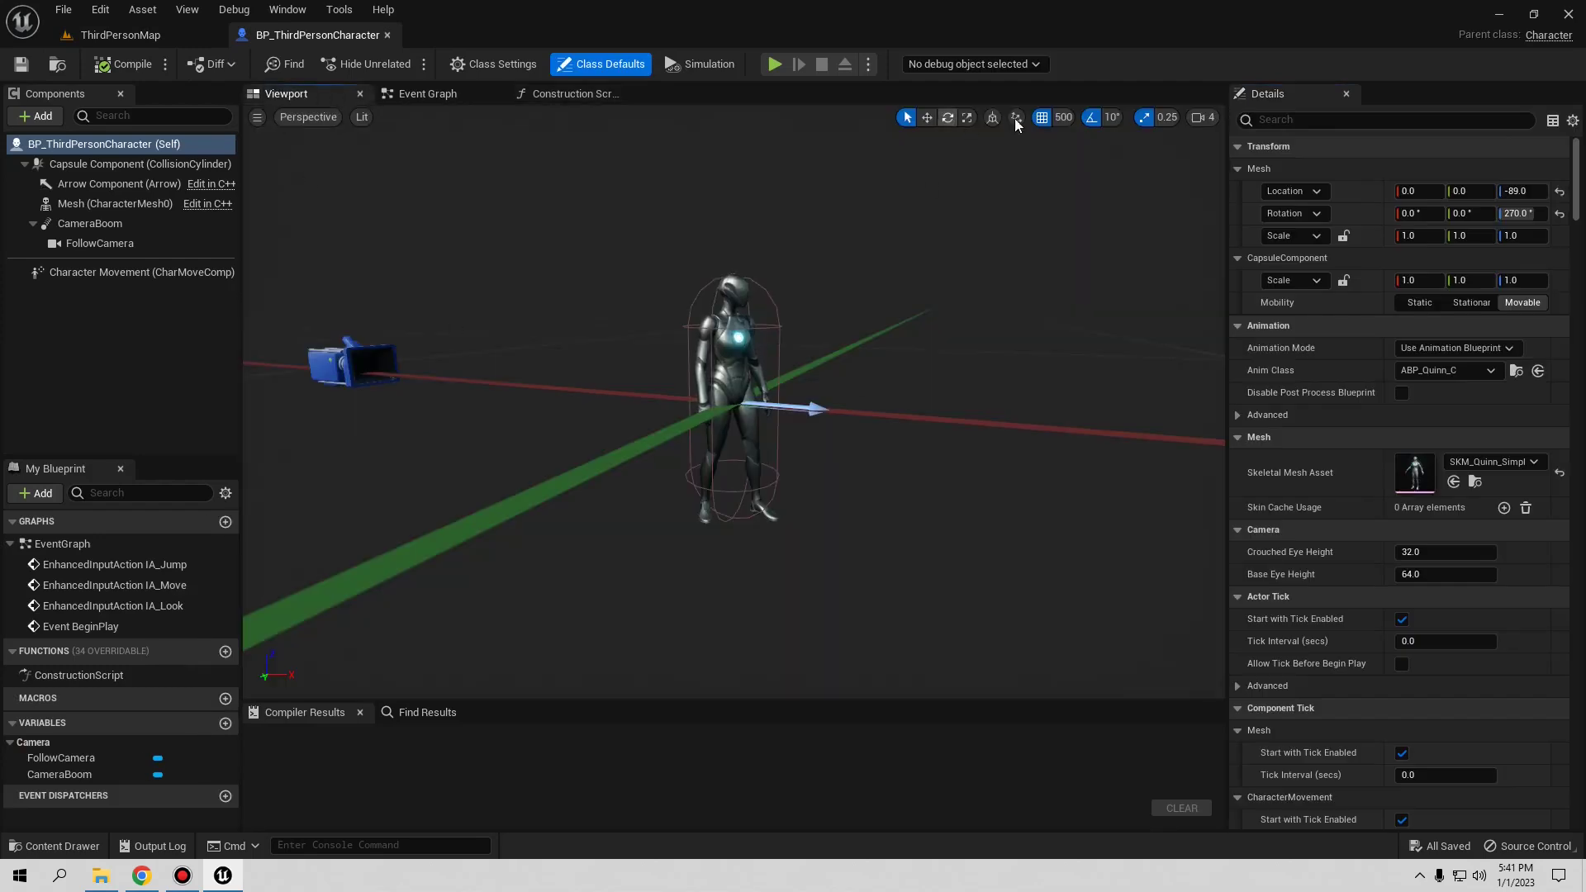
{"action": "left_click", "coordinate": [1062, 117]}
{"action": "left_click", "coordinate": [1082, 162]}
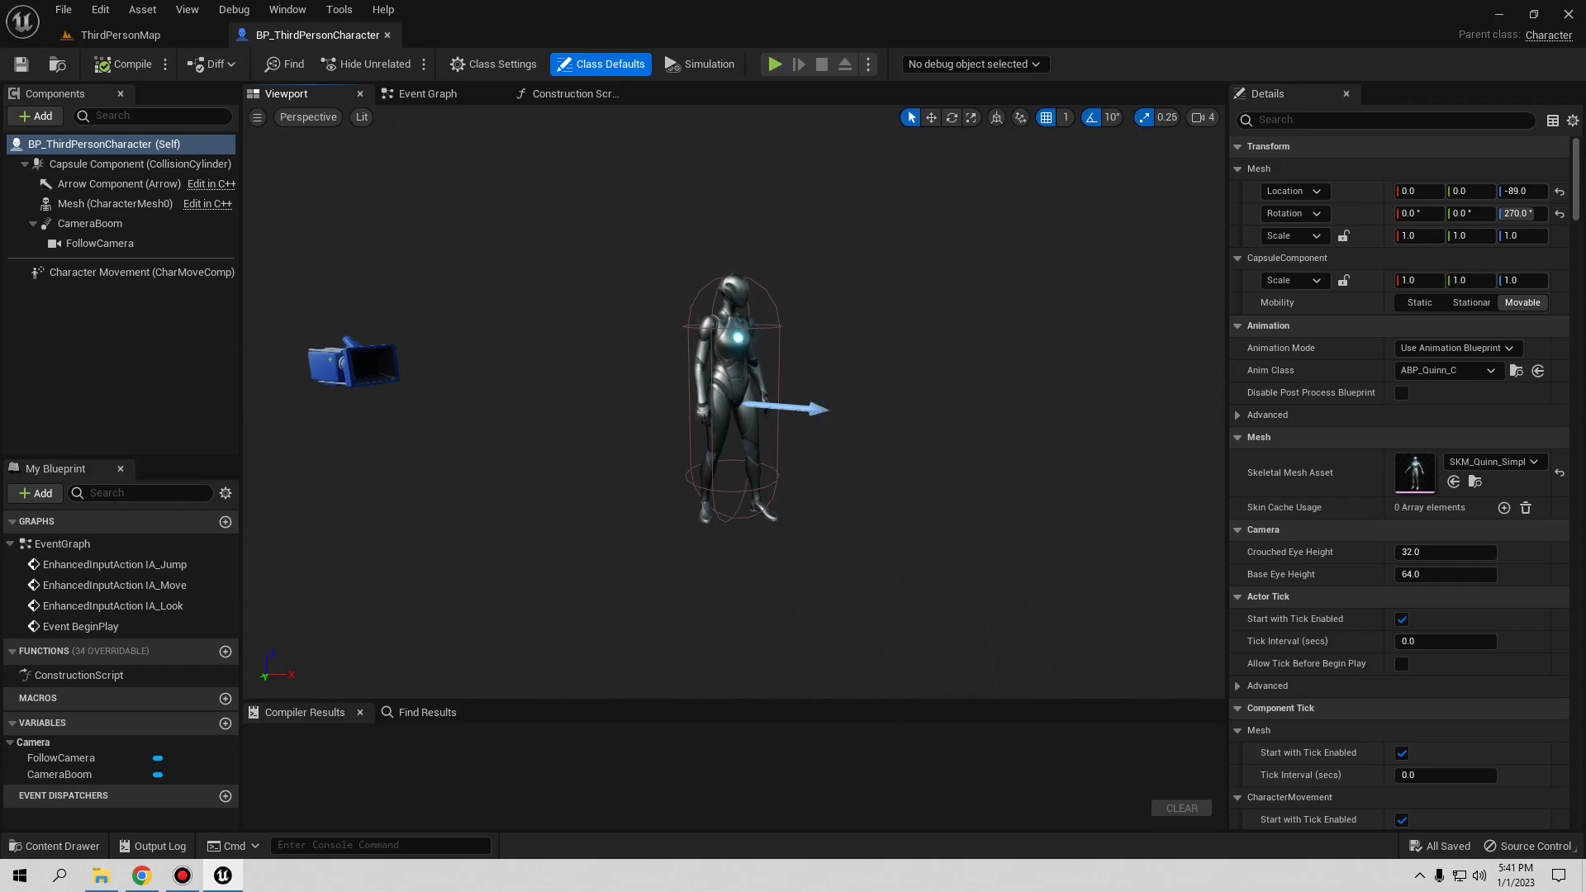
{"action": "left_click", "coordinate": [741, 372]}
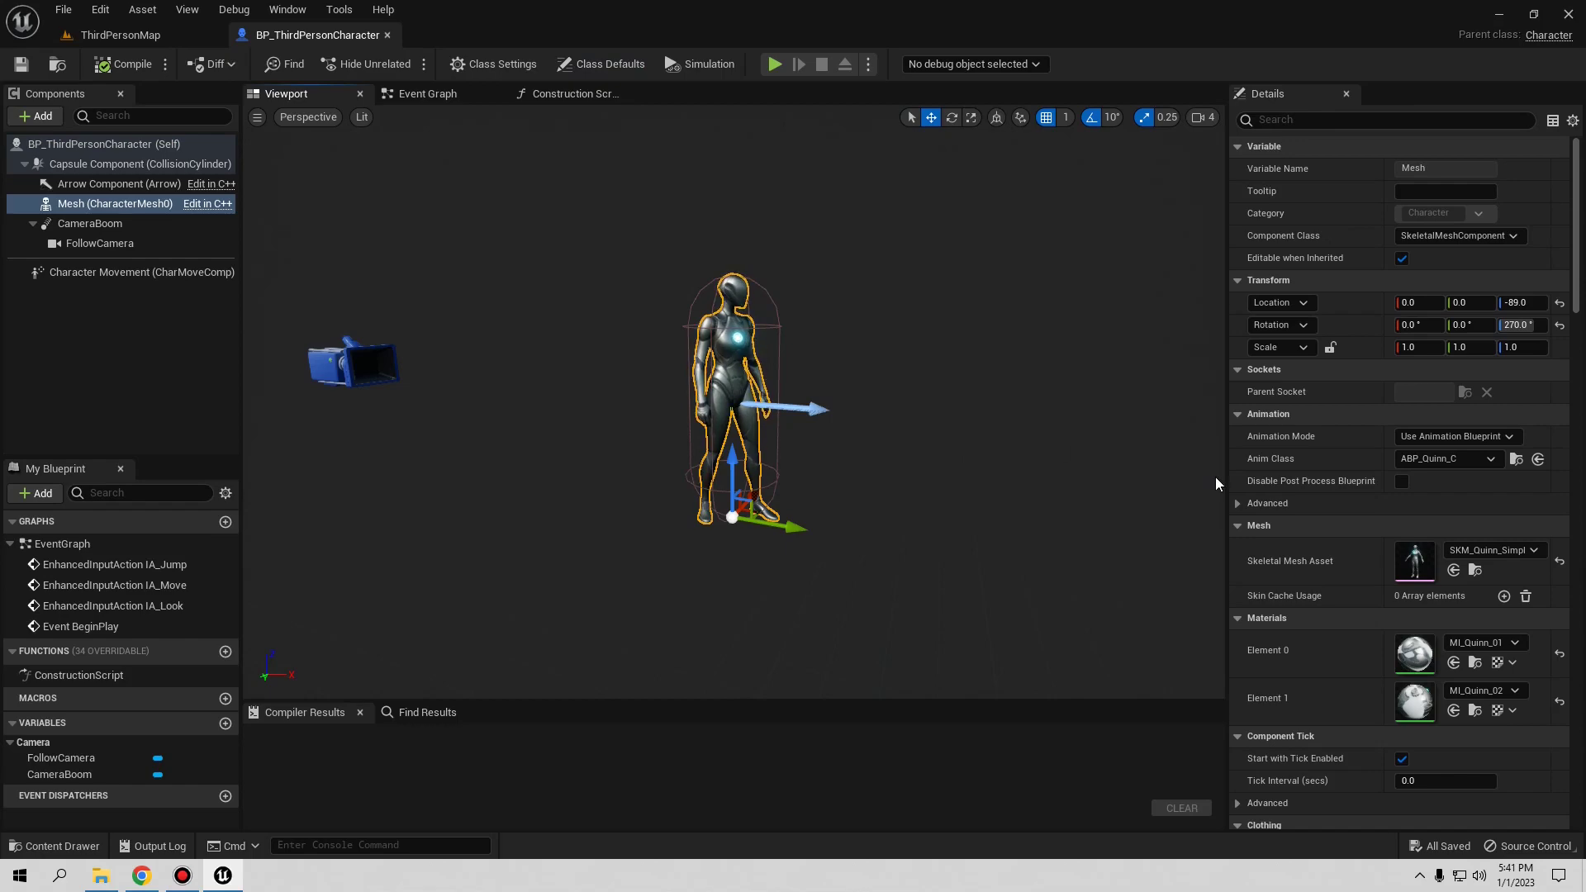
- On ThirdPersonMap, browse the Content Browser to Content > Man > Mesh > Parts
{"action": "left_click", "coordinate": [120, 35]}
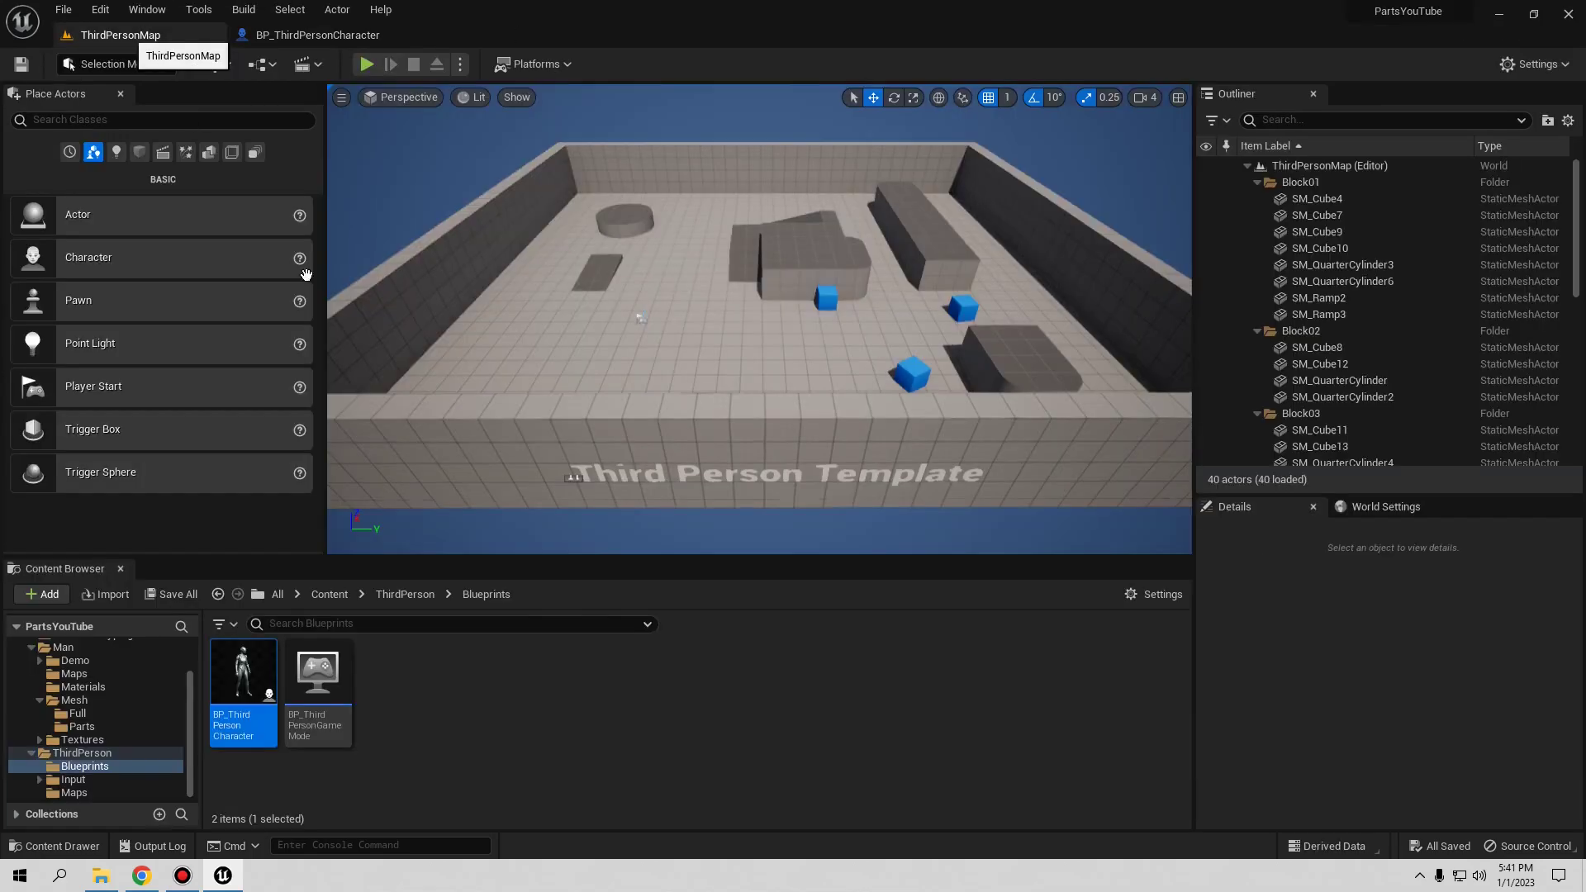
{"action": "left_click", "coordinate": [413, 594]}
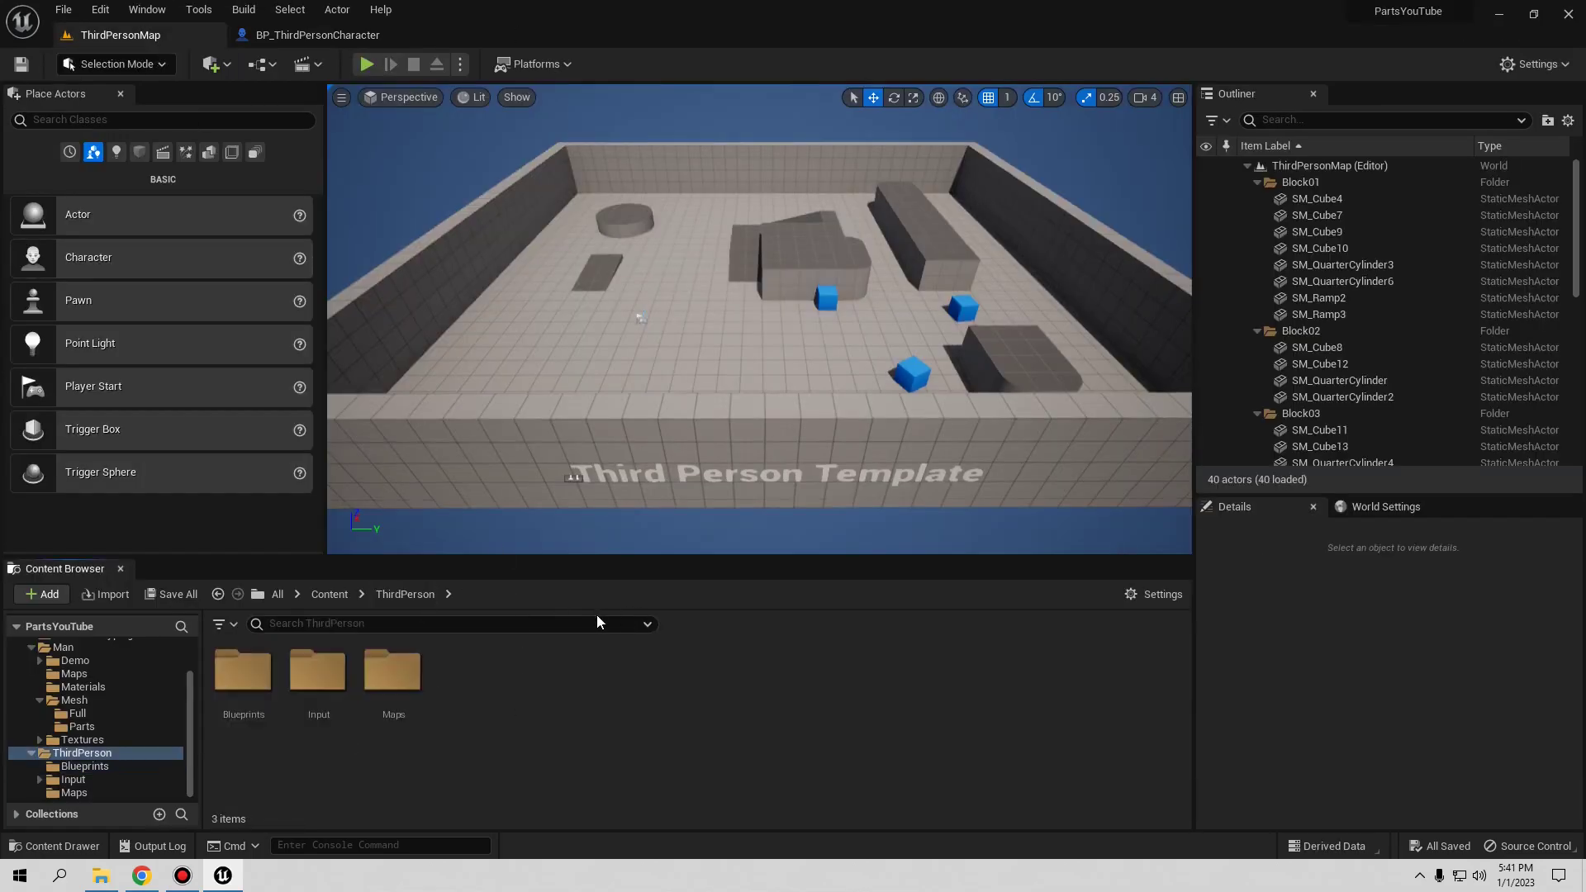
{"action": "left_click", "coordinate": [330, 591]}
{"action": "double_click", "coordinate": [393, 670]}
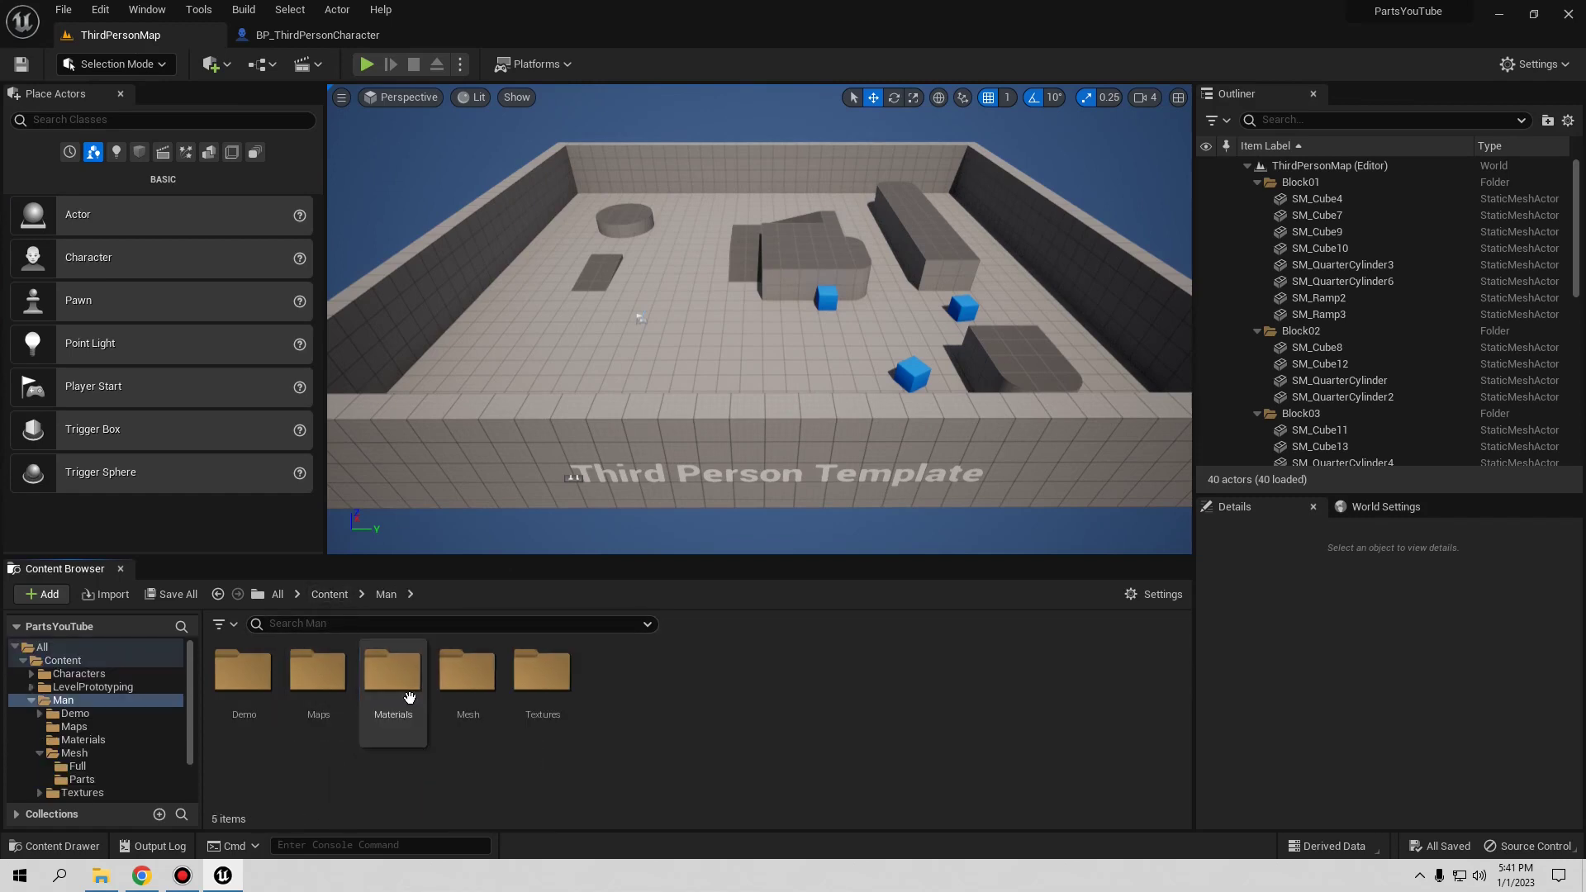
{"action": "double_click", "coordinate": [467, 675]}
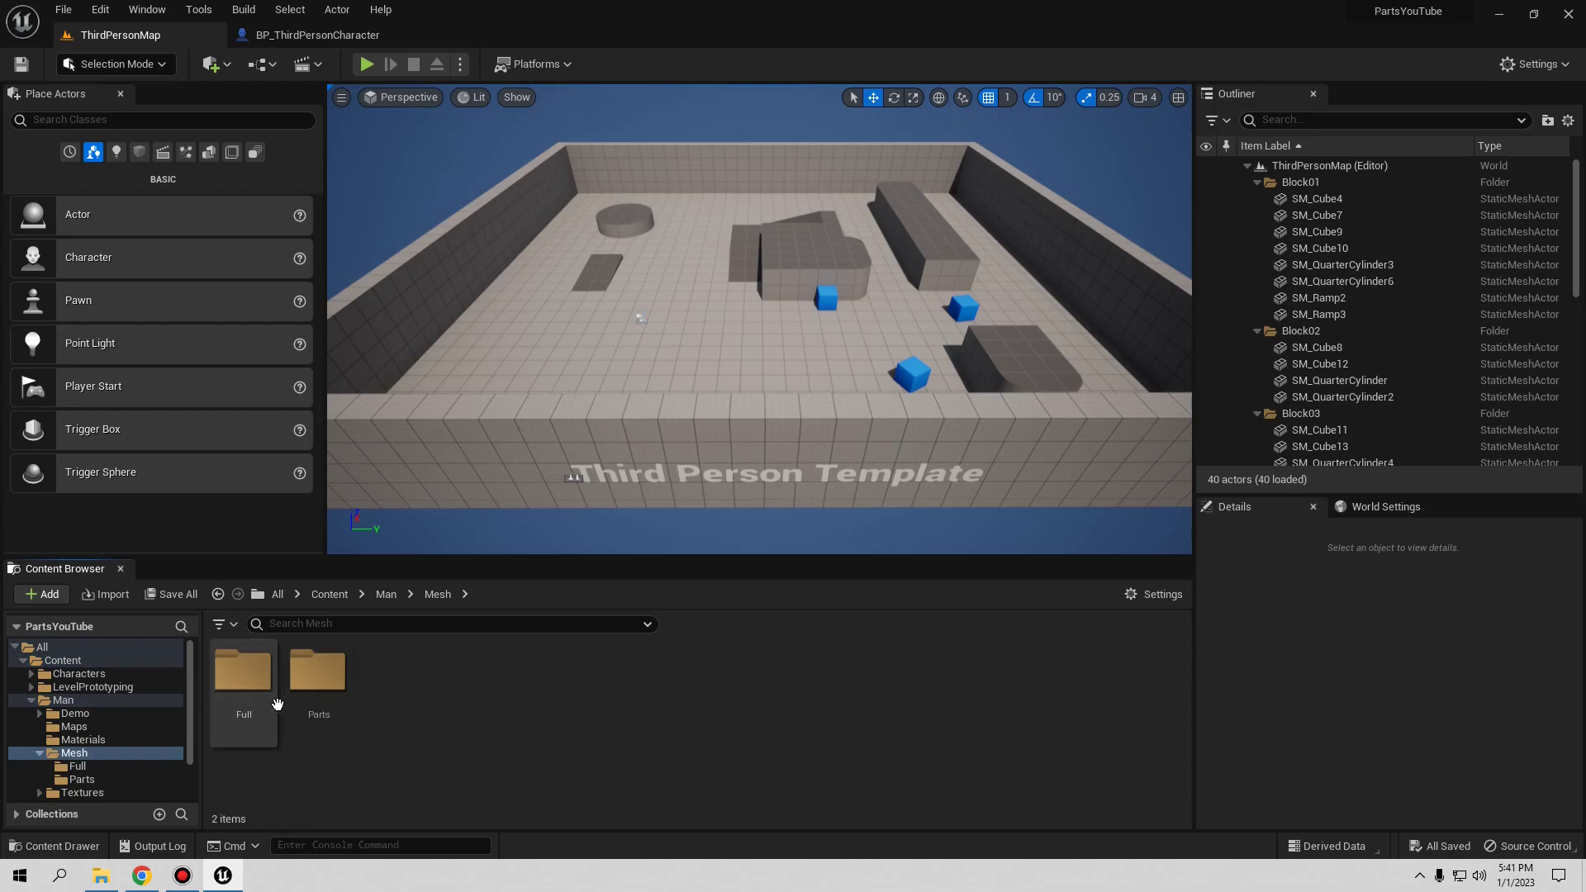
{"action": "double_click", "coordinate": [320, 686]}
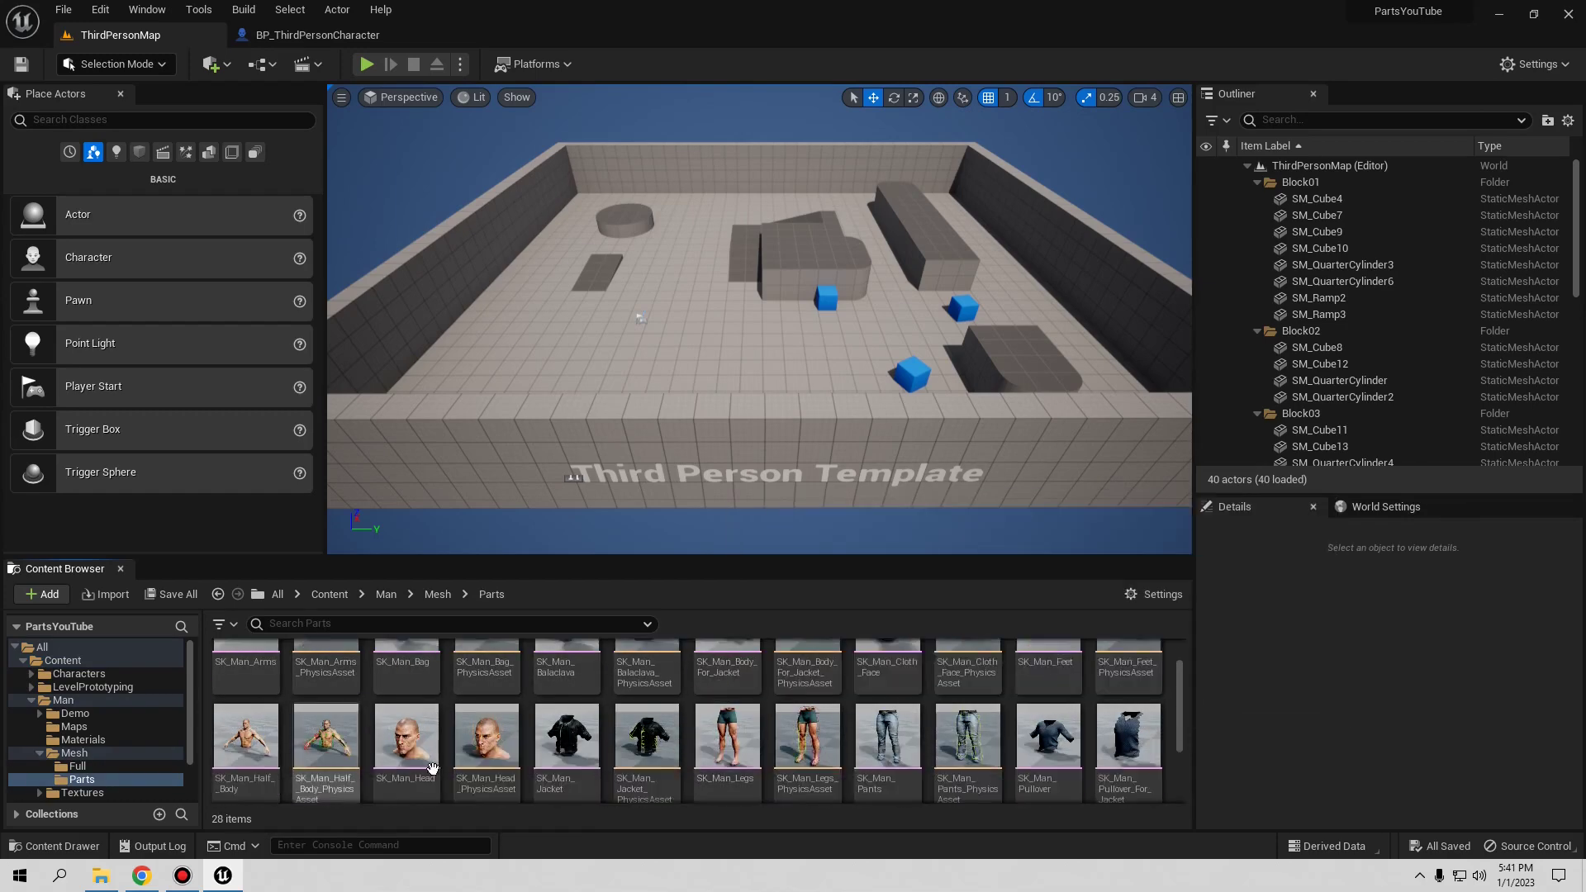
- Look through the 28 modular Man part meshes, then return to BP_ThirdPersonCharacter
{"action": "scroll", "coordinate": [675, 706], "scroll_direction": "down", "scroll_amount": 1}
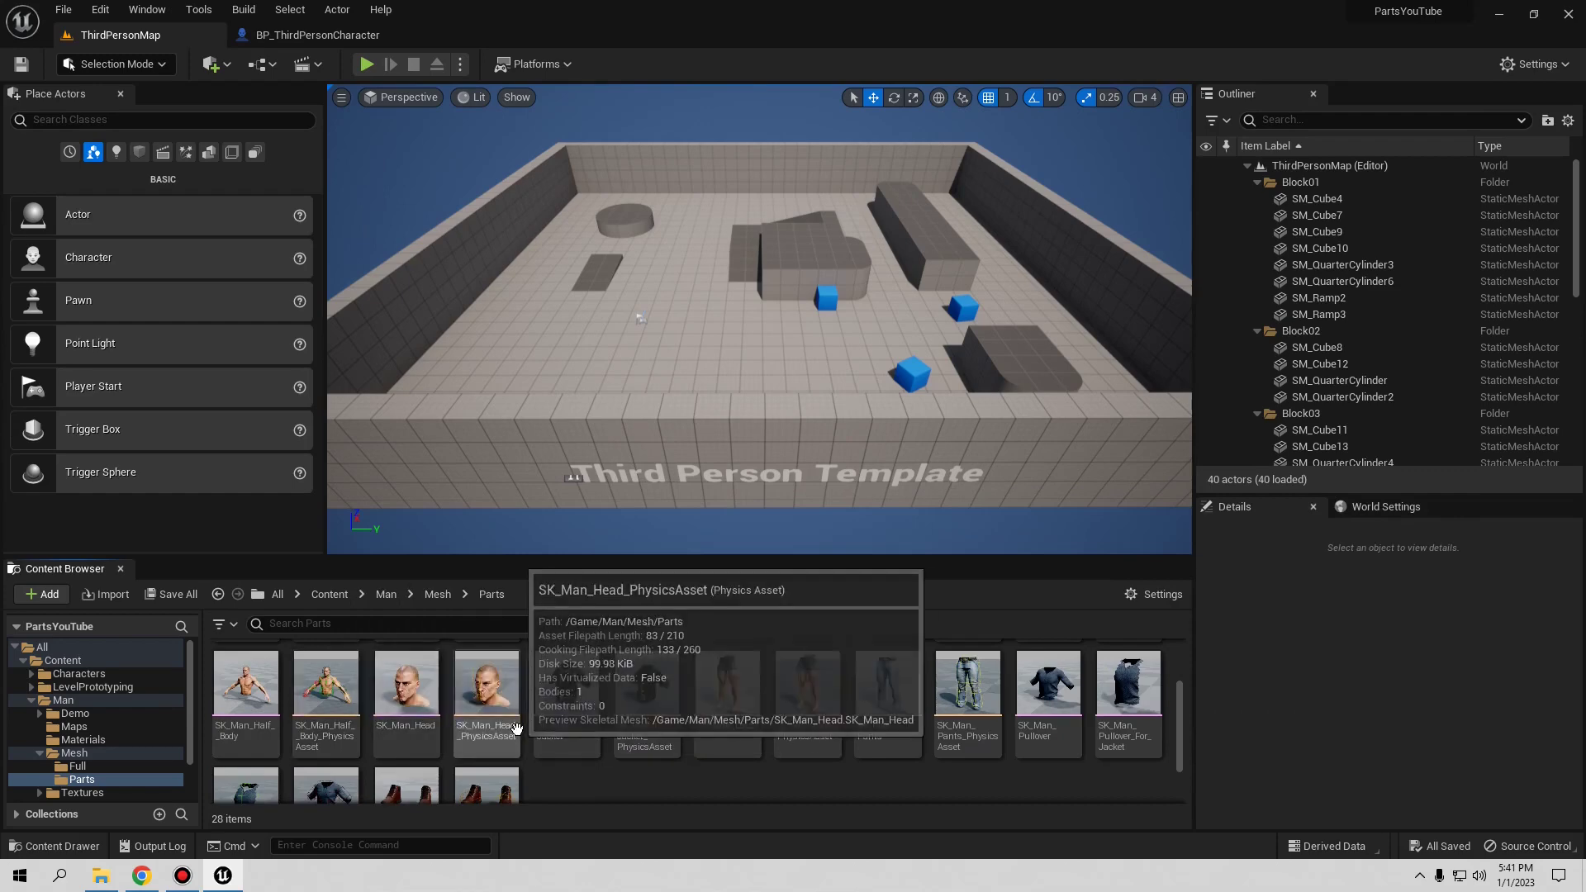
{"action": "scroll", "coordinate": [578, 735], "scroll_direction": "down", "scroll_amount": 1}
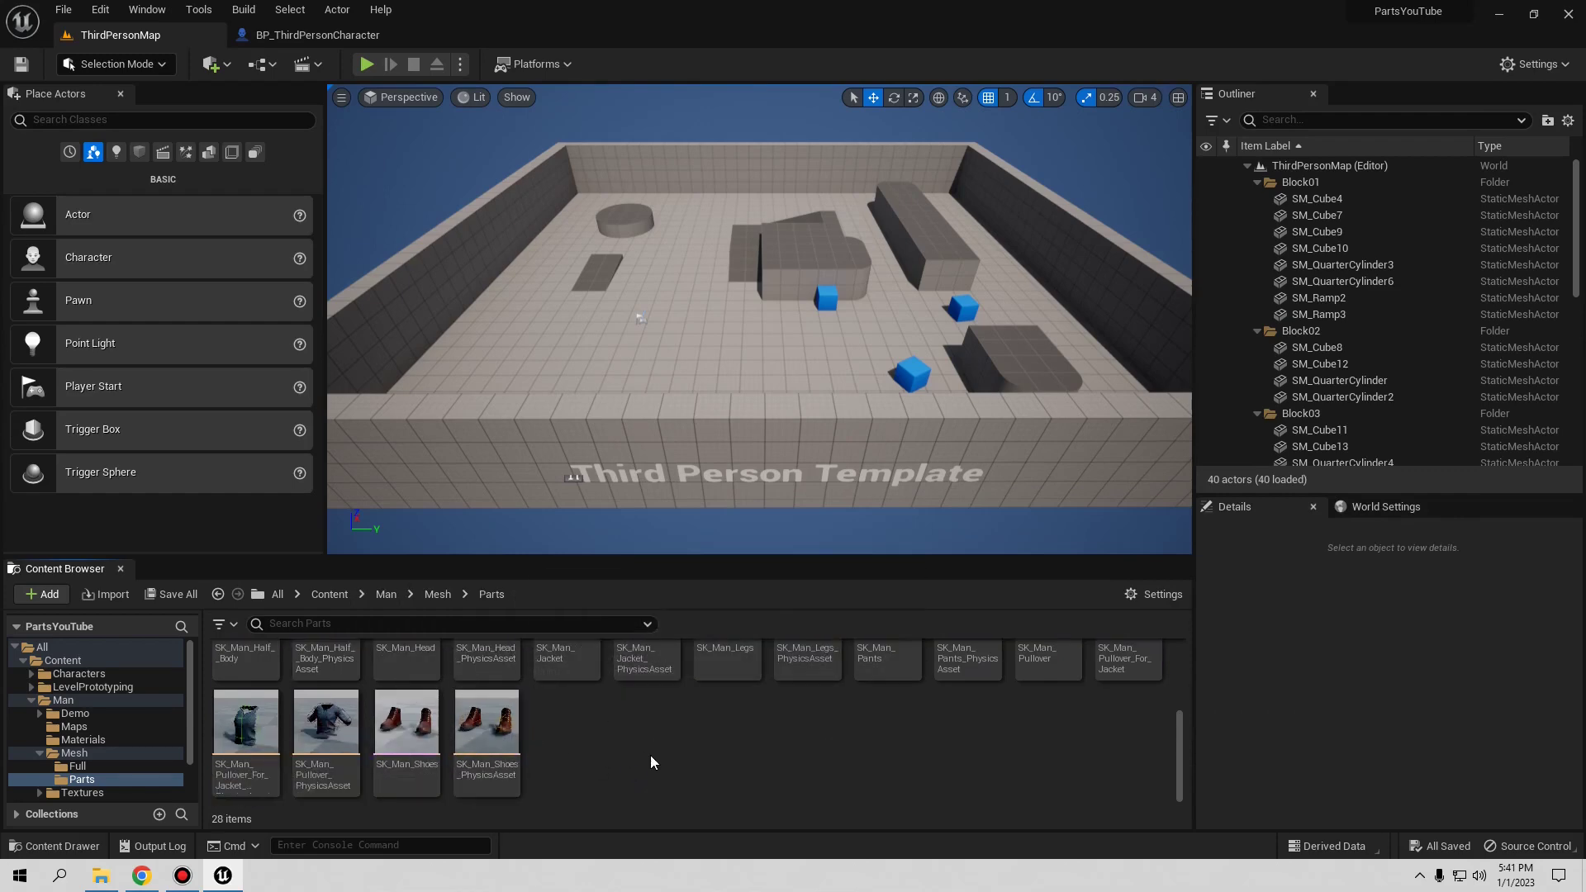
{"action": "scroll", "coordinate": [651, 761], "scroll_direction": "up", "scroll_amount": 1}
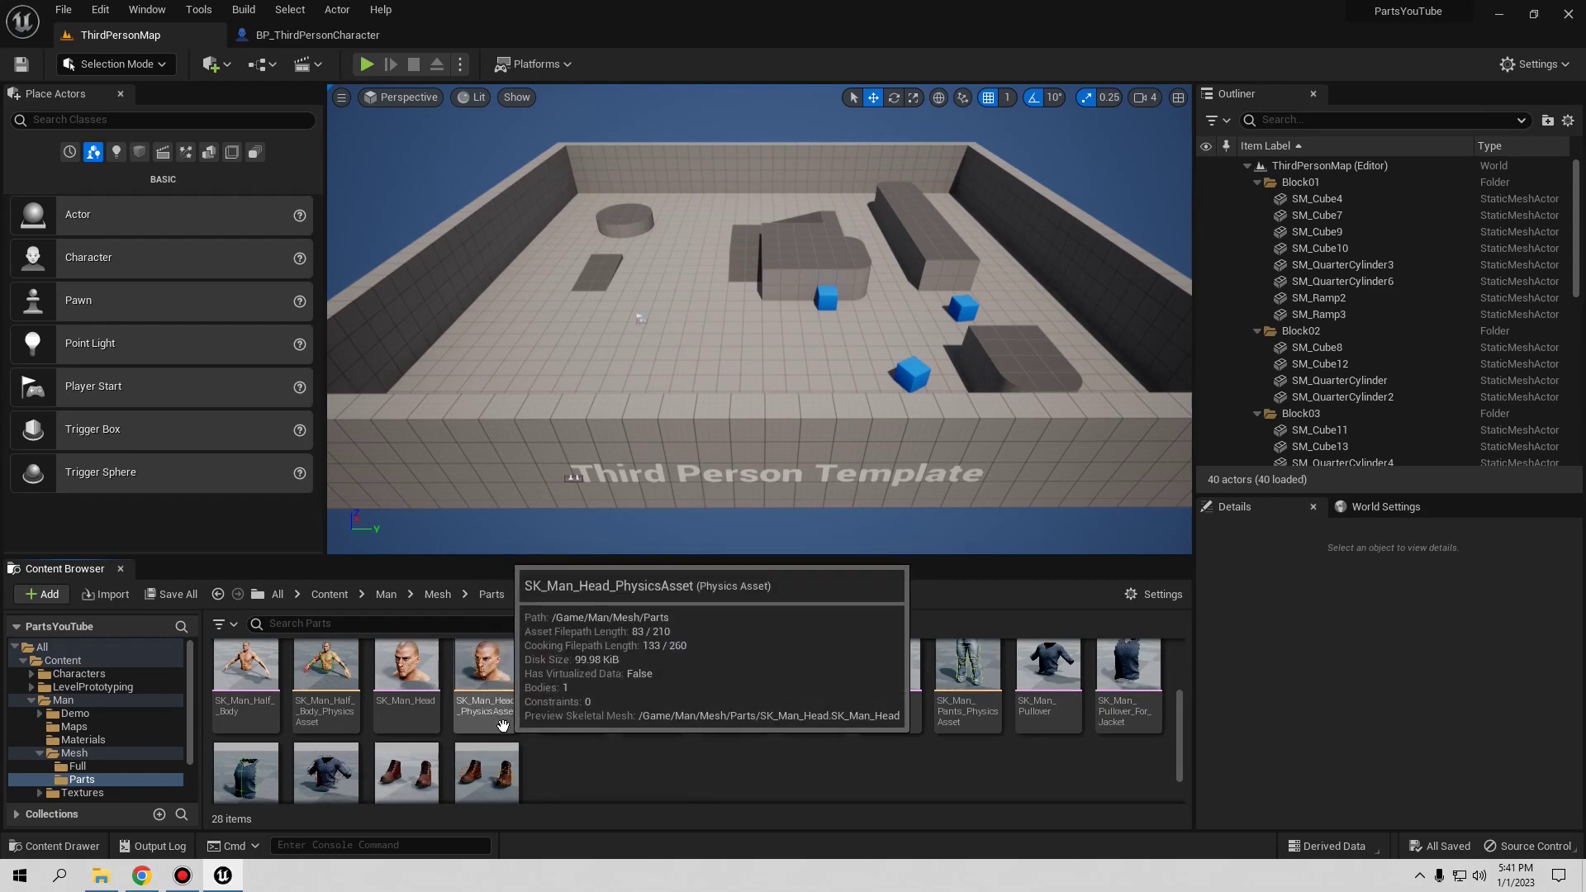
{"action": "scroll", "coordinate": [495, 718], "scroll_direction": "up", "scroll_amount": 1}
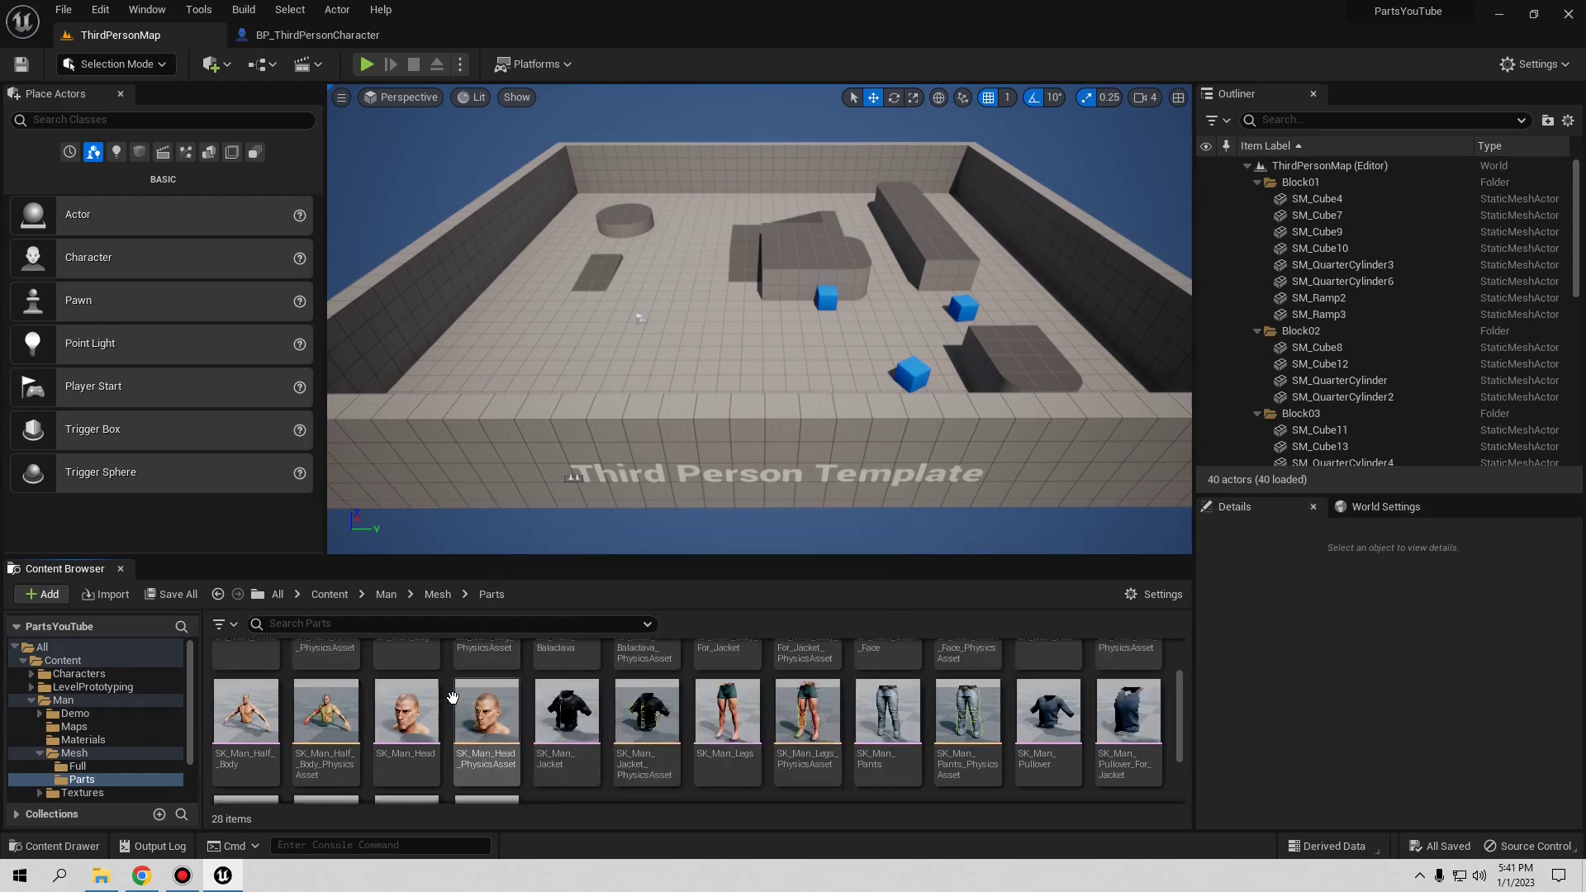
{"action": "scroll", "coordinate": [453, 698], "scroll_direction": "up", "scroll_amount": 2}
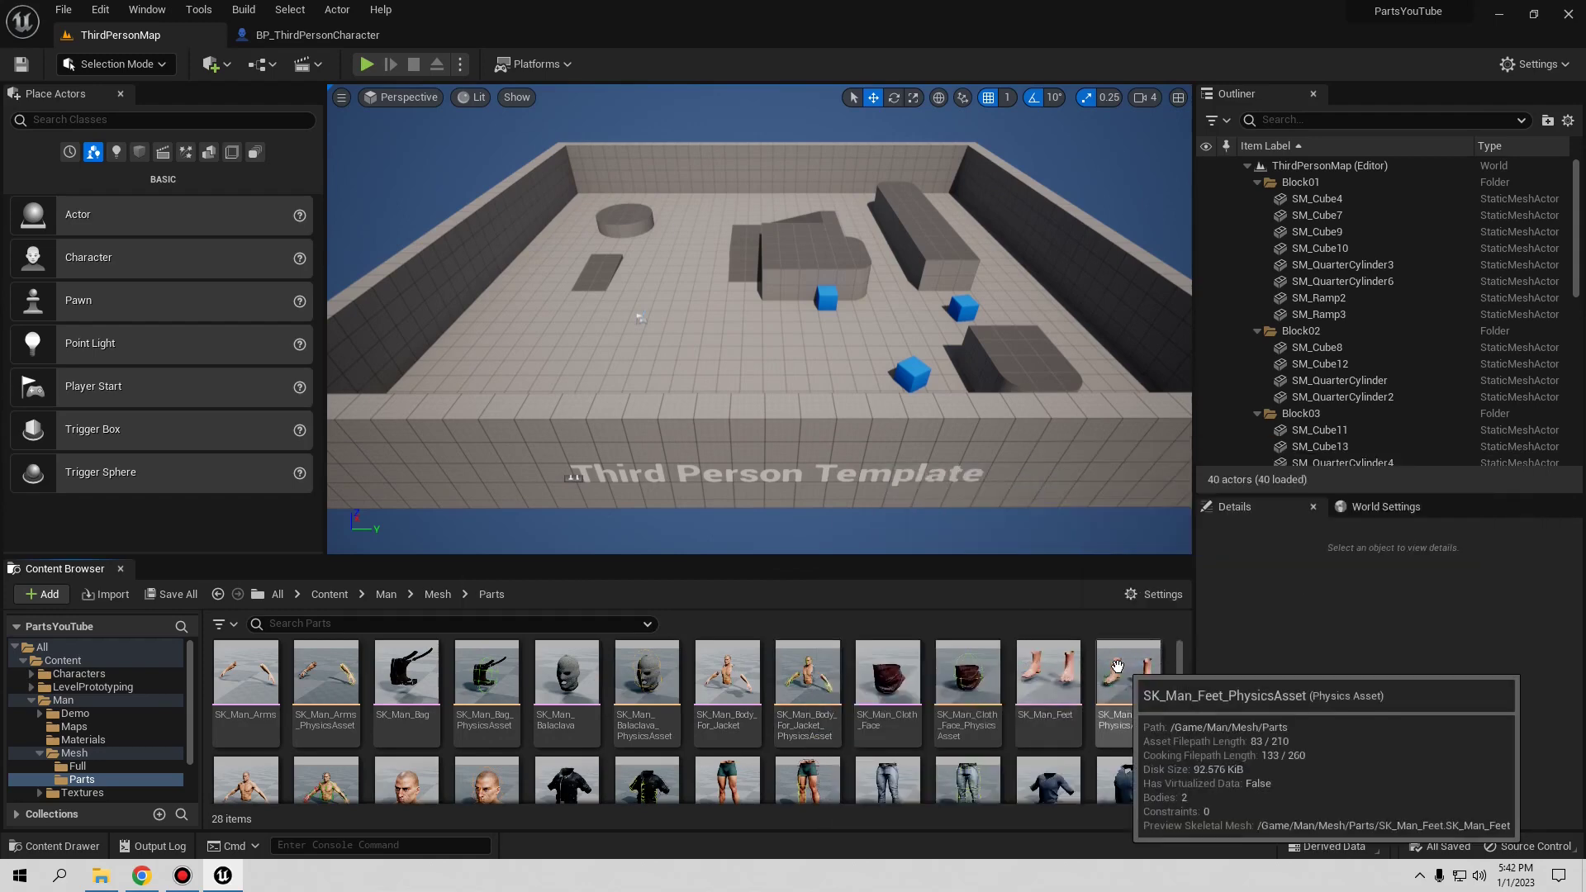
{"action": "scroll", "coordinate": [553, 692], "scroll_direction": "down", "scroll_amount": 1}
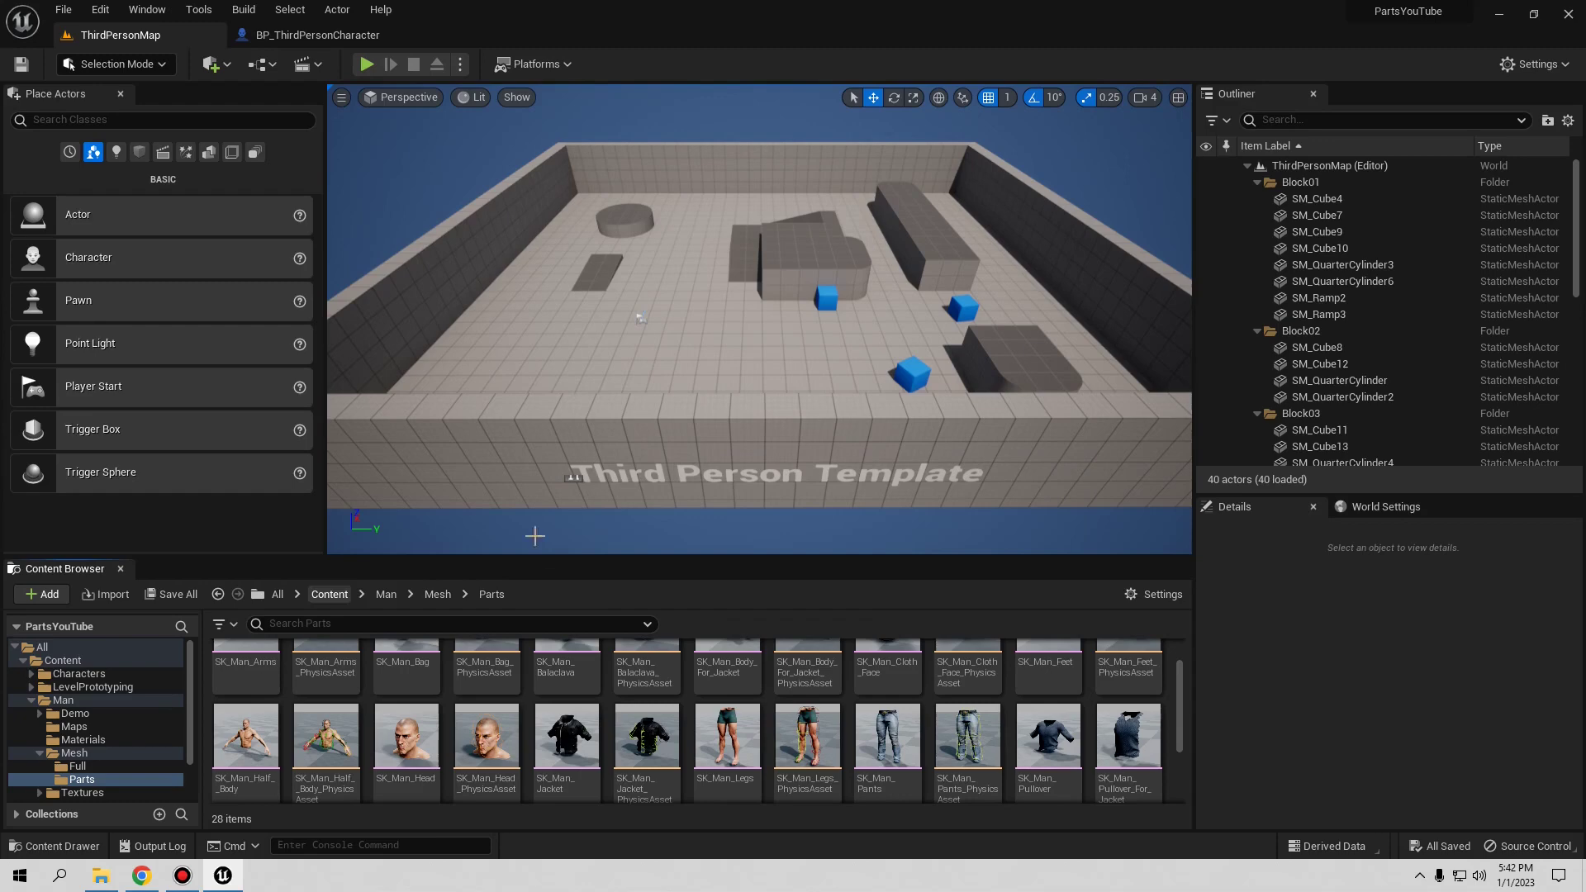
{"action": "left_click", "coordinate": [323, 36]}
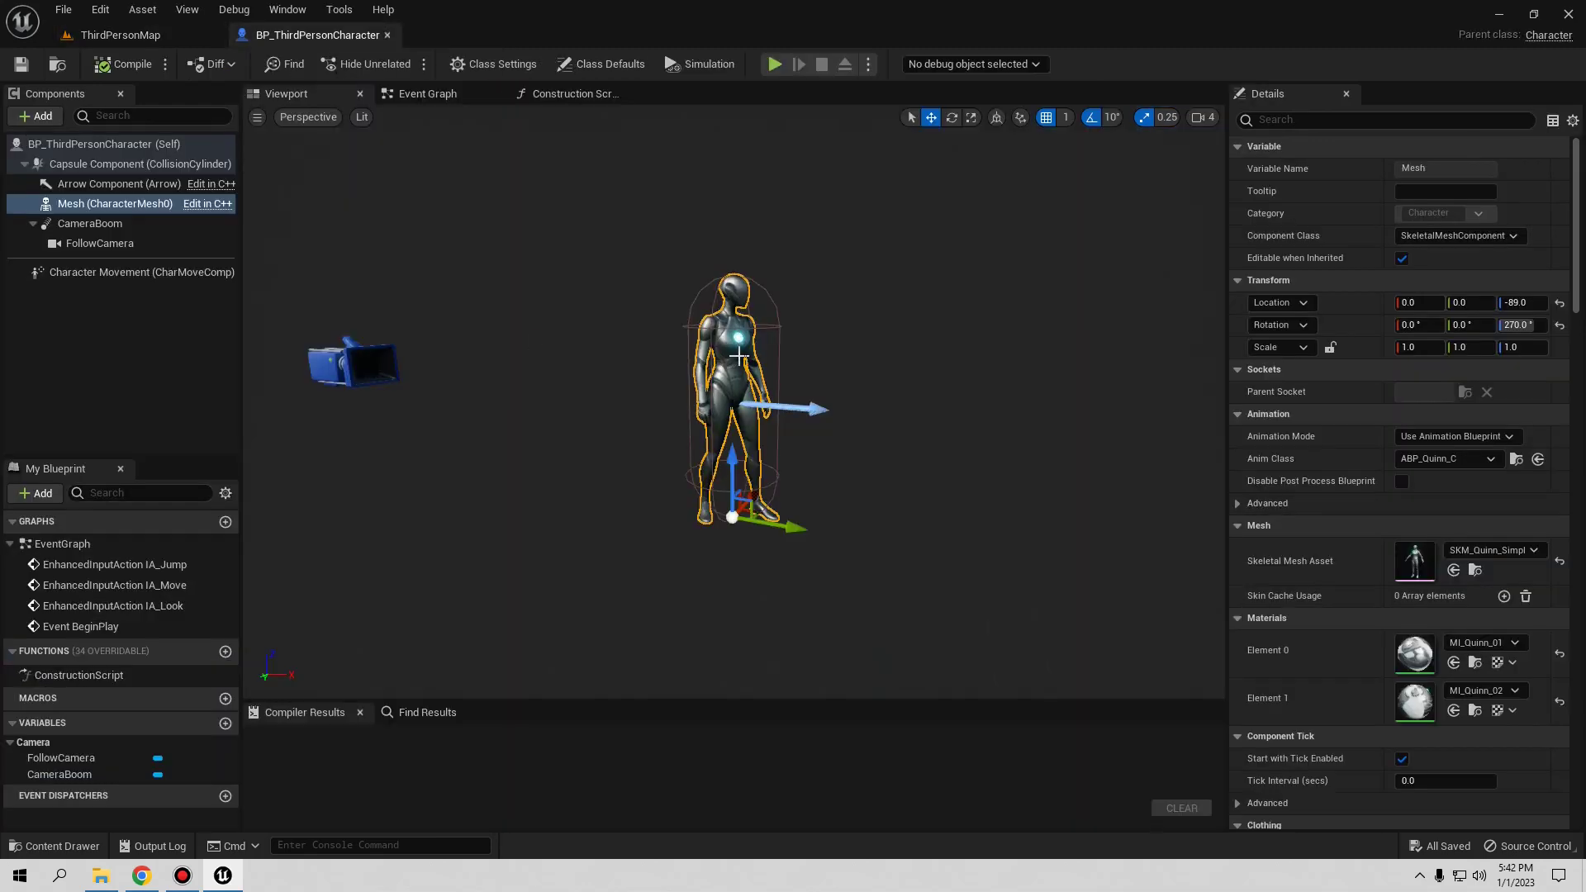
- Set the Mesh component's Skeletal Mesh Asset to SK_Man_Full_01
{"action": "left_click", "coordinate": [1502, 551]}
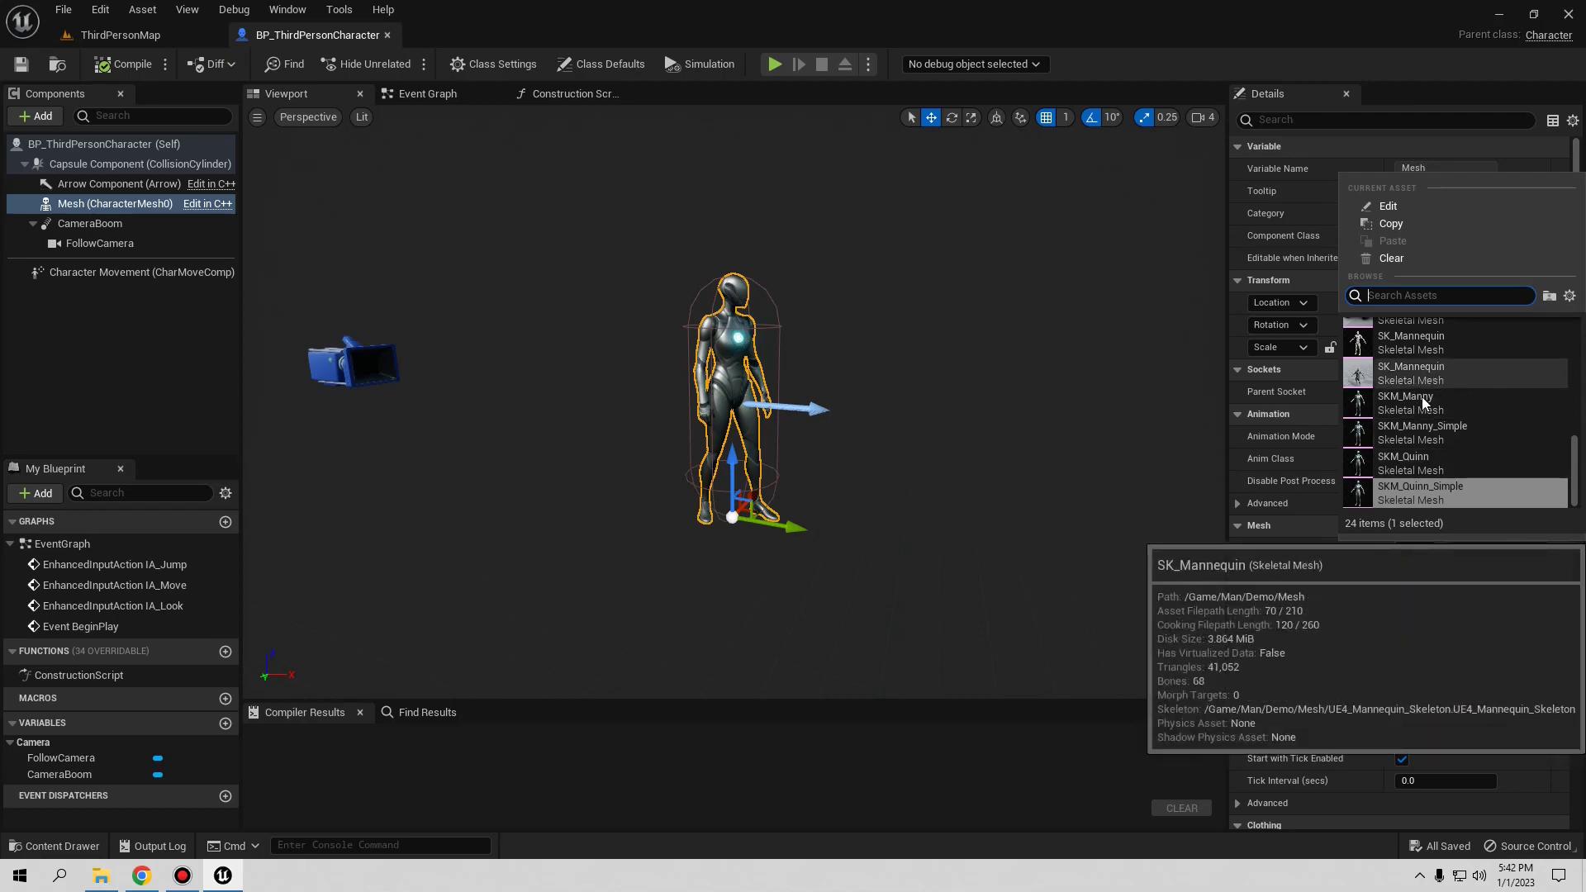
{"action": "scroll", "coordinate": [1437, 430], "scroll_direction": "up", "scroll_amount": 5}
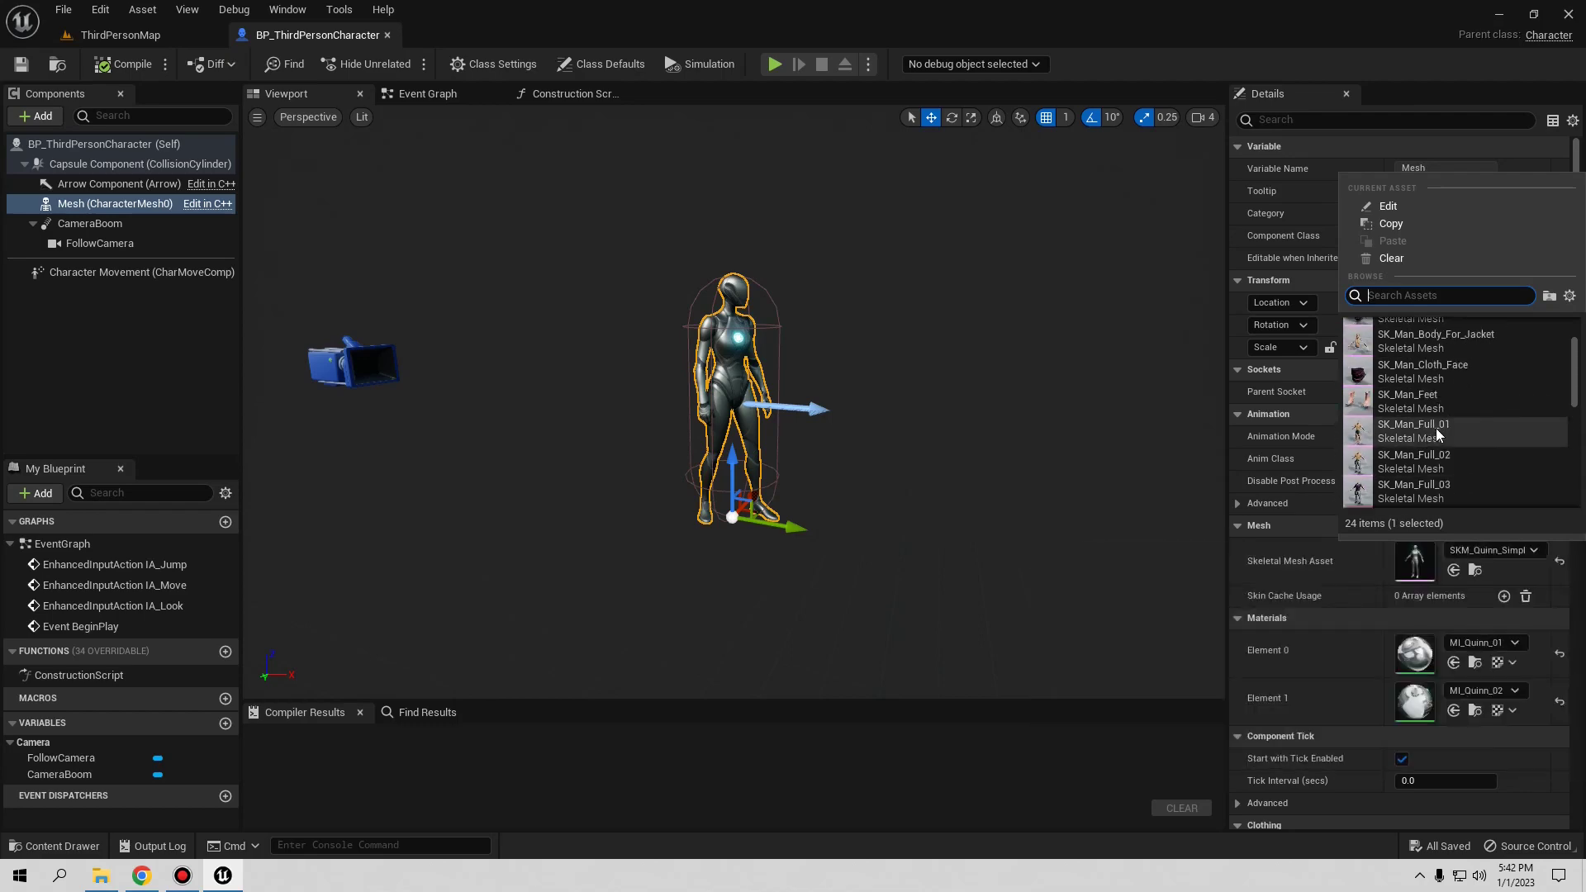
{"action": "scroll", "coordinate": [1437, 429], "scroll_direction": "down", "scroll_amount": 1}
{"action": "scroll", "coordinate": [1437, 428], "scroll_direction": "up", "scroll_amount": 2}
{"action": "left_click", "coordinate": [1421, 349]}
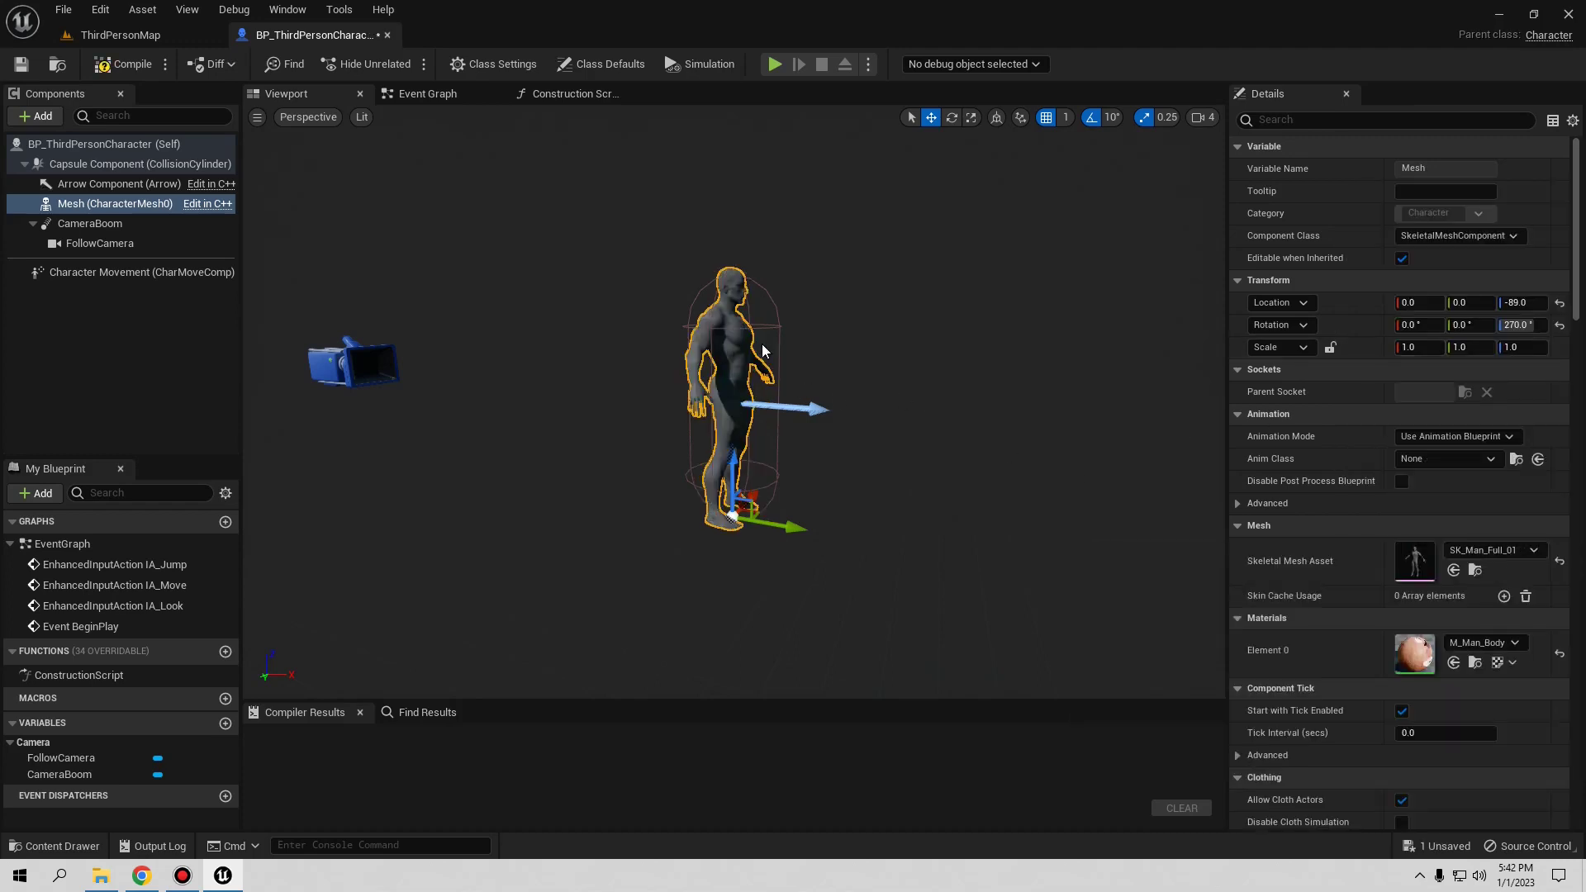
- Compile and save BP_ThirdPersonCharacter, then reselect its Mesh component
{"action": "left_click", "coordinate": [115, 64]}
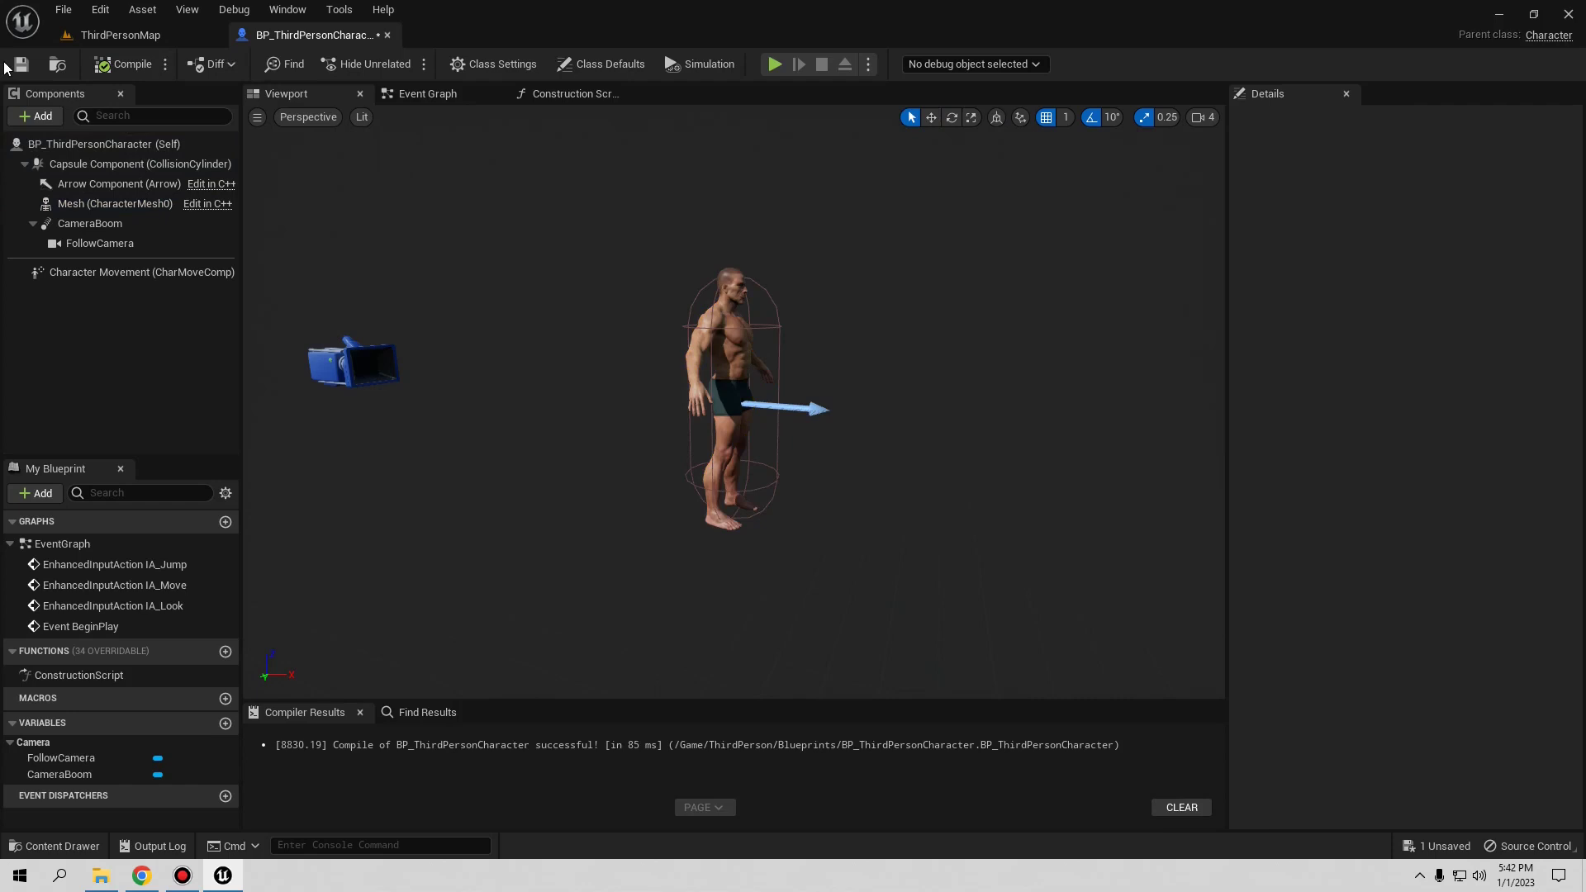
{"action": "left_click", "coordinate": [21, 63]}
{"action": "left_click", "coordinate": [150, 205]}
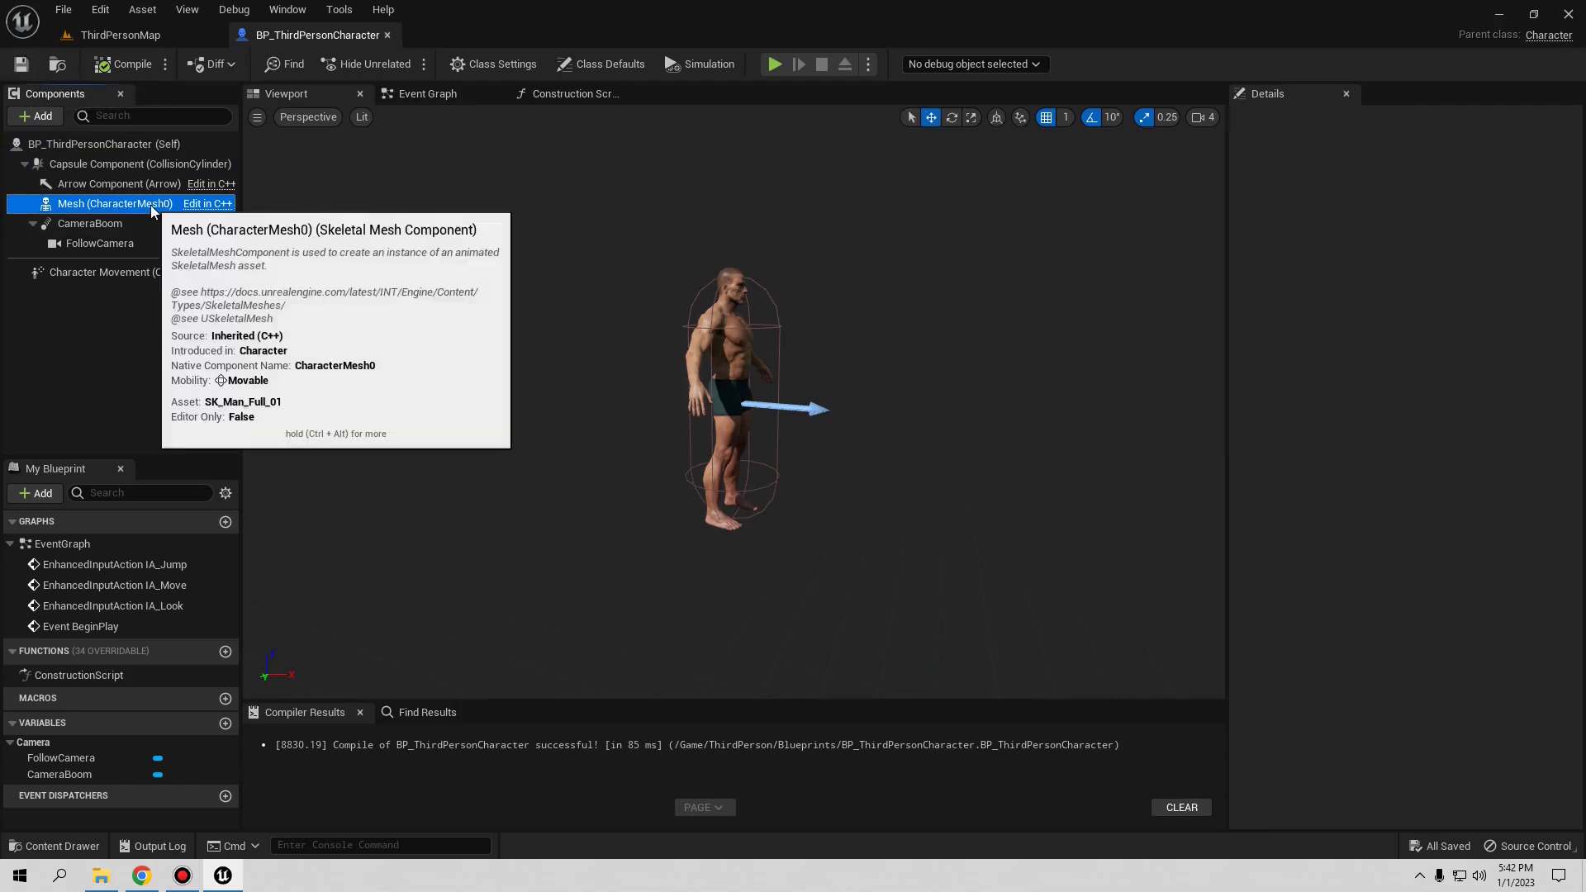
{"action": "left_click", "coordinate": [1454, 436]}
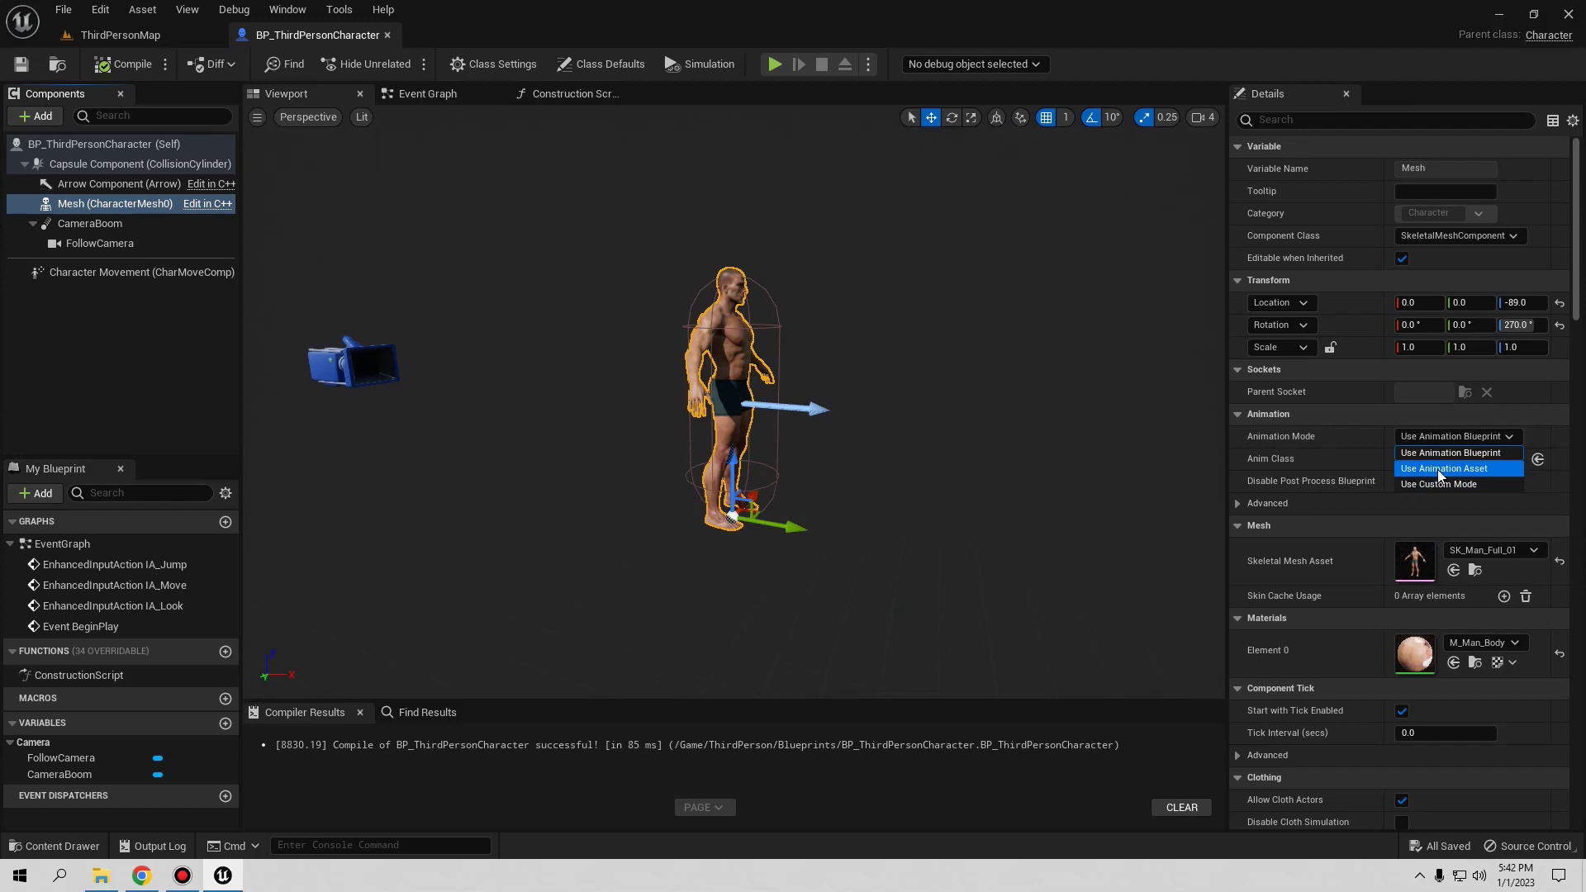
- Set Animation Mode to Use Animation Asset with ThirdPersonIdle, then test in play mode
{"action": "left_click", "coordinate": [1438, 469]}
{"action": "left_click", "coordinate": [1474, 466]}
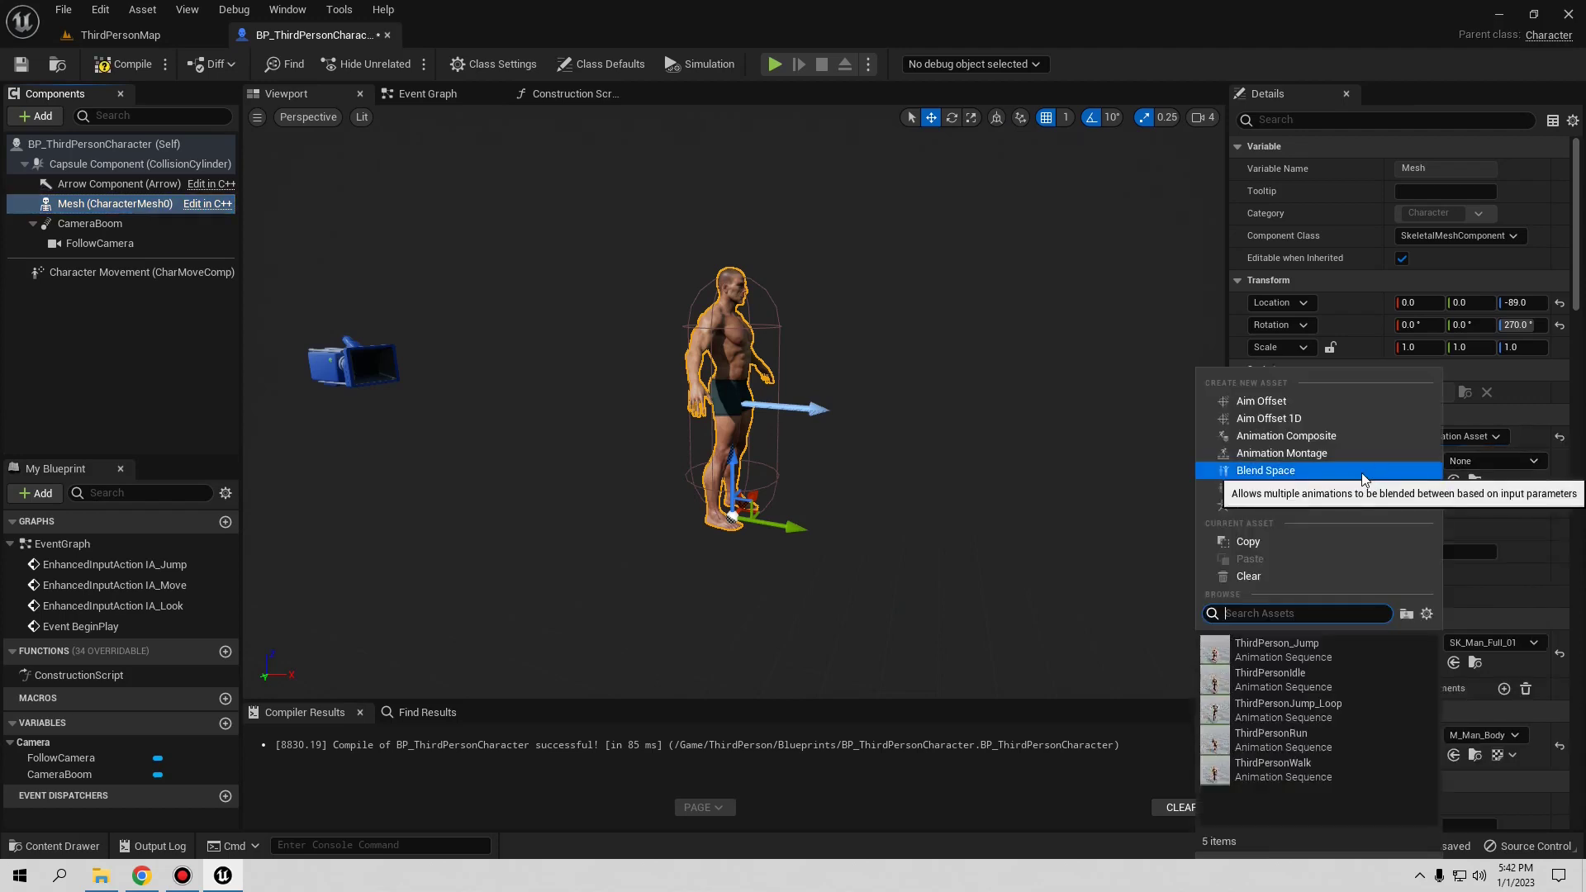
{"action": "left_click", "coordinate": [1286, 678]}
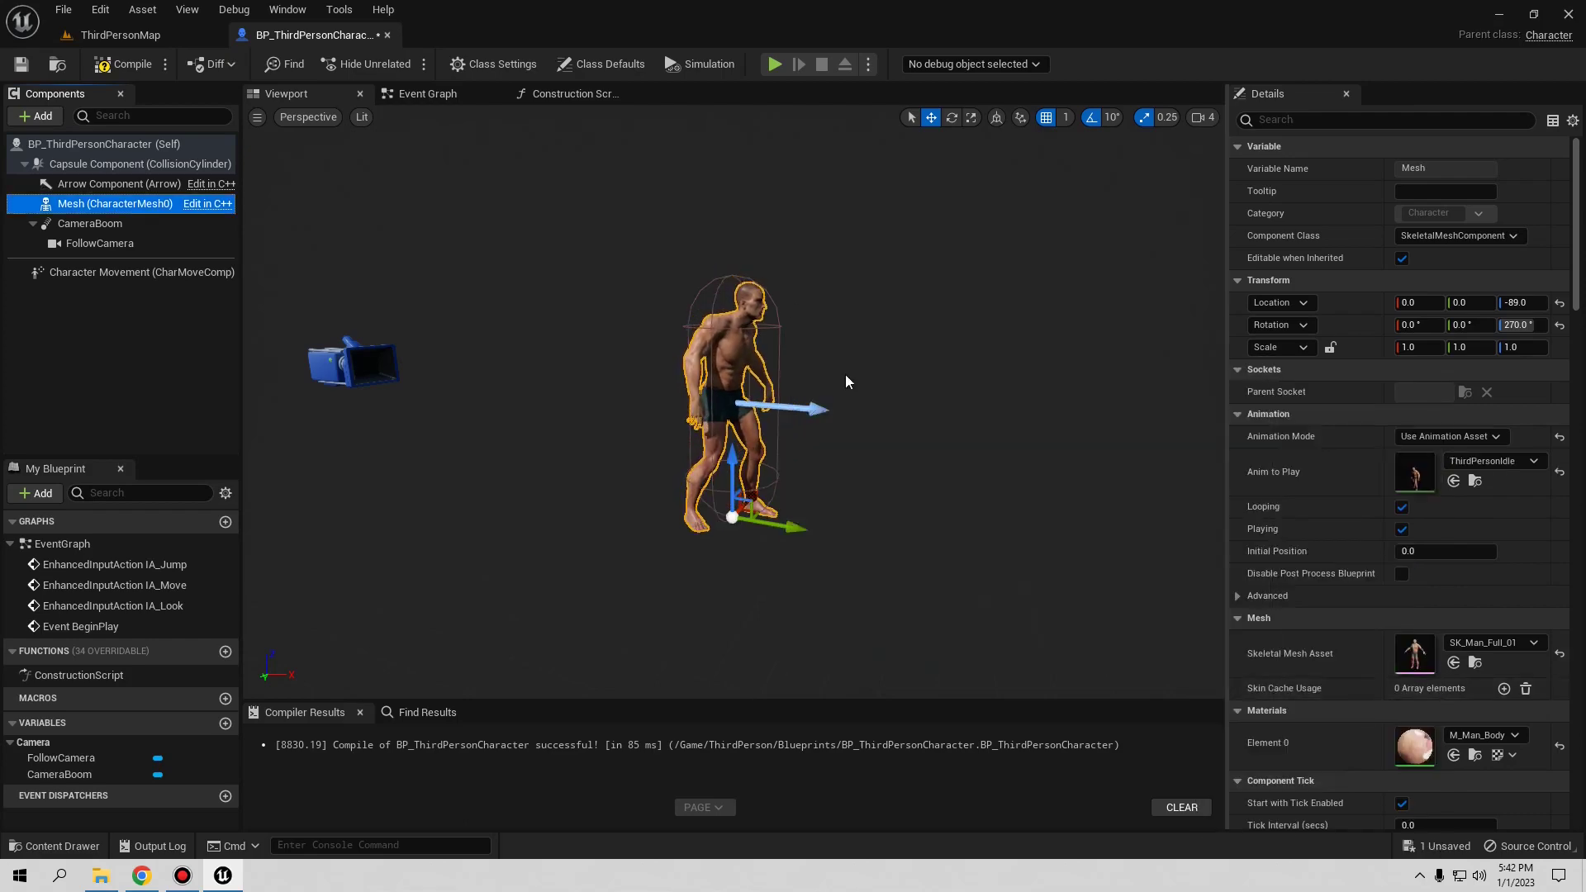
{"action": "left_click", "coordinate": [774, 64]}
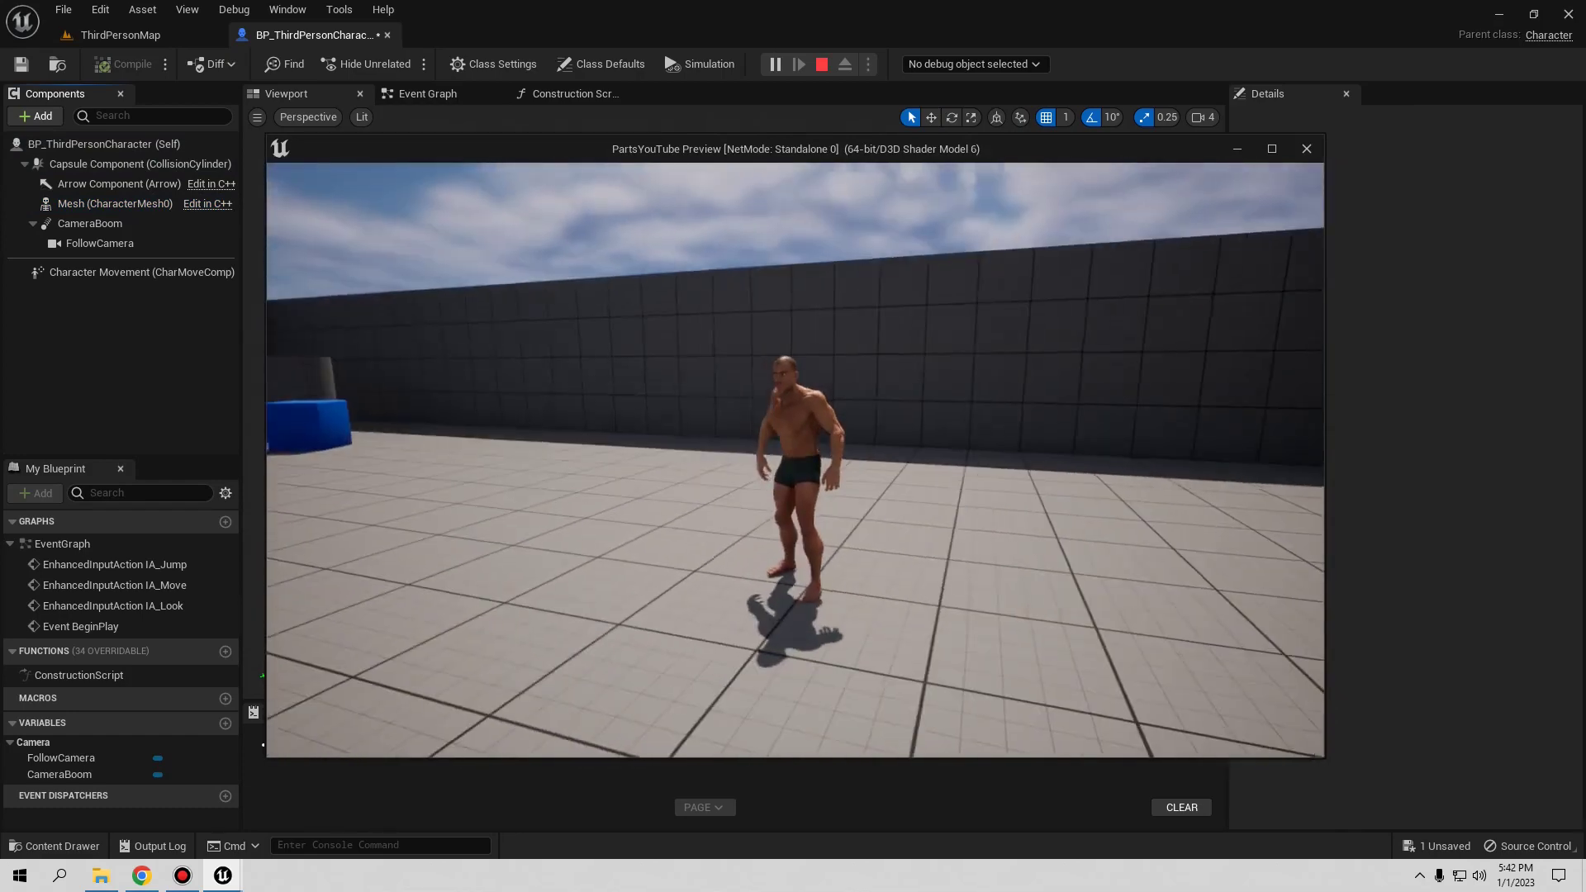
{"action": "key", "text": "Escape"}
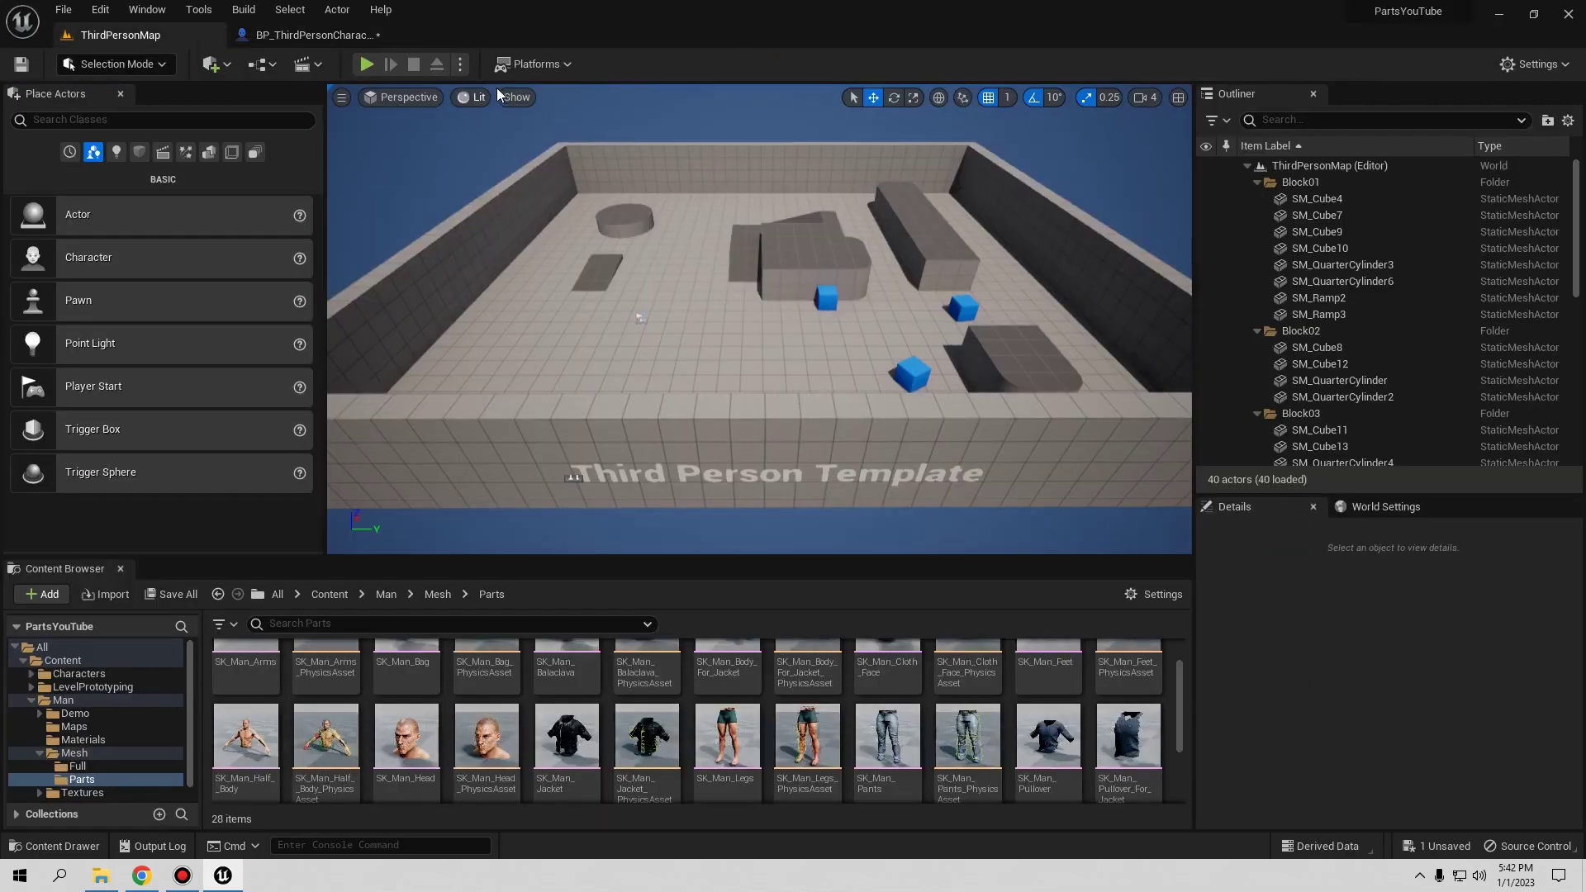
- In Advanced play settings, set viewport width 1920 and always centre the first viewport window
{"action": "left_click", "coordinate": [460, 65]}
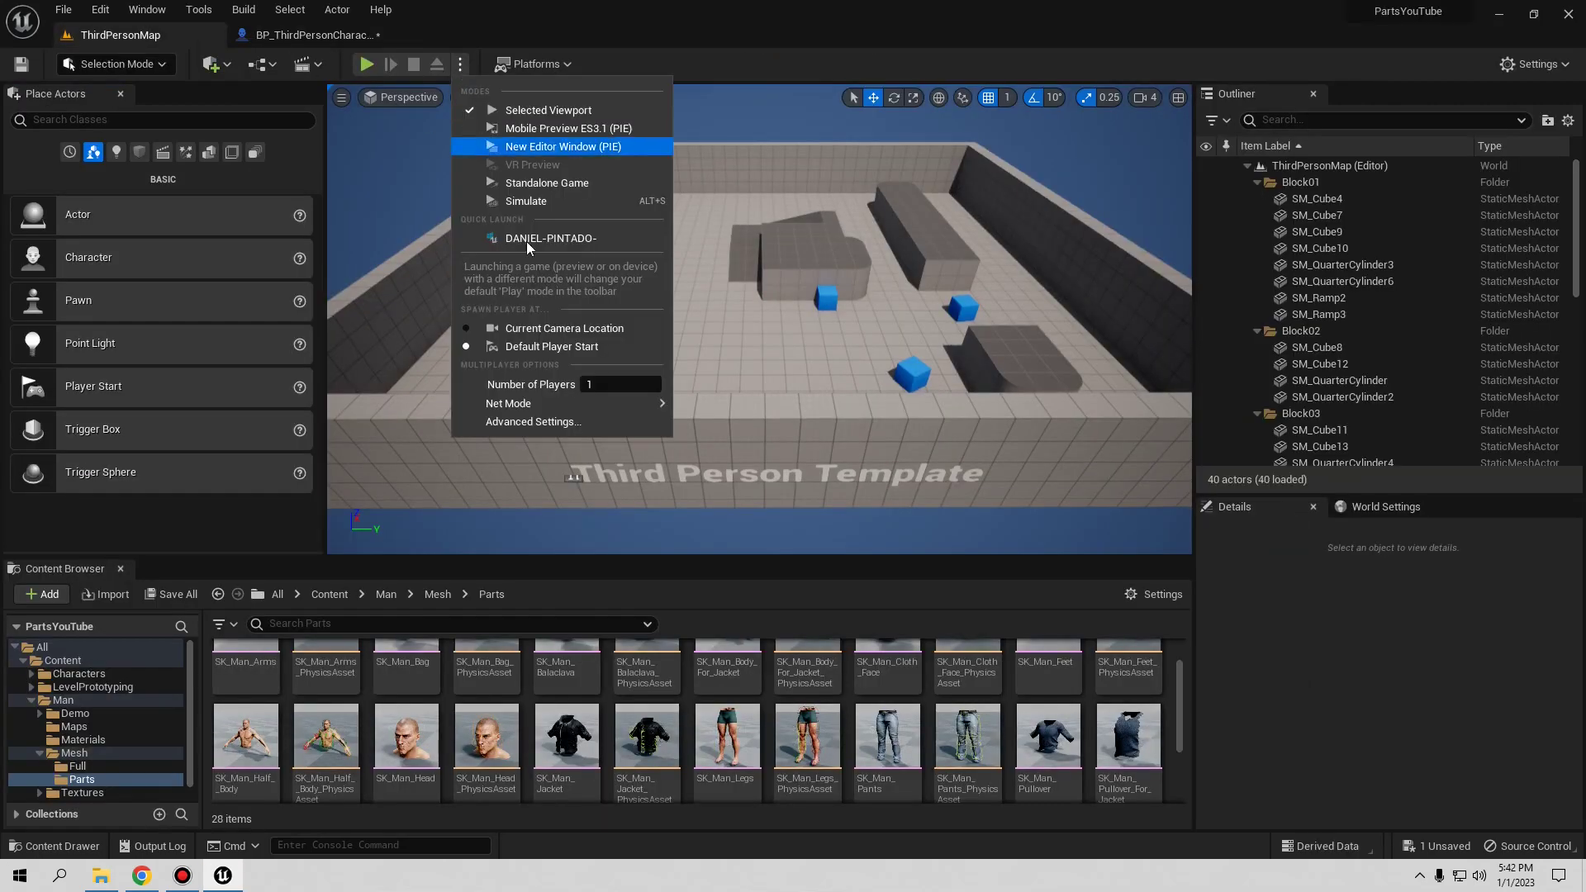
{"action": "left_click", "coordinate": [537, 422]}
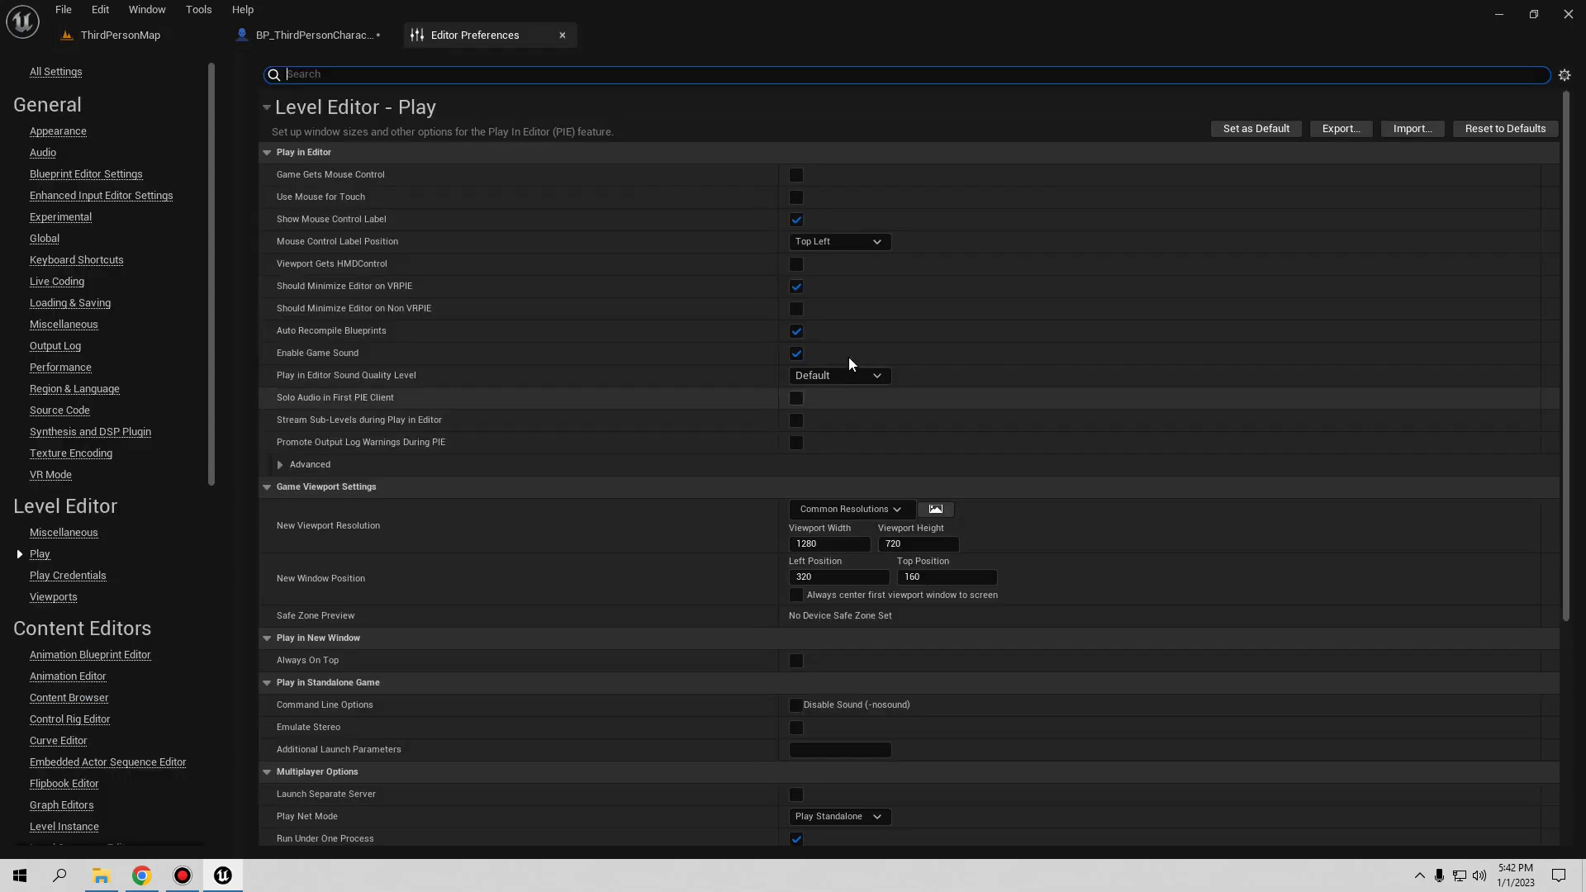
{"action": "left_click", "coordinate": [817, 544]}
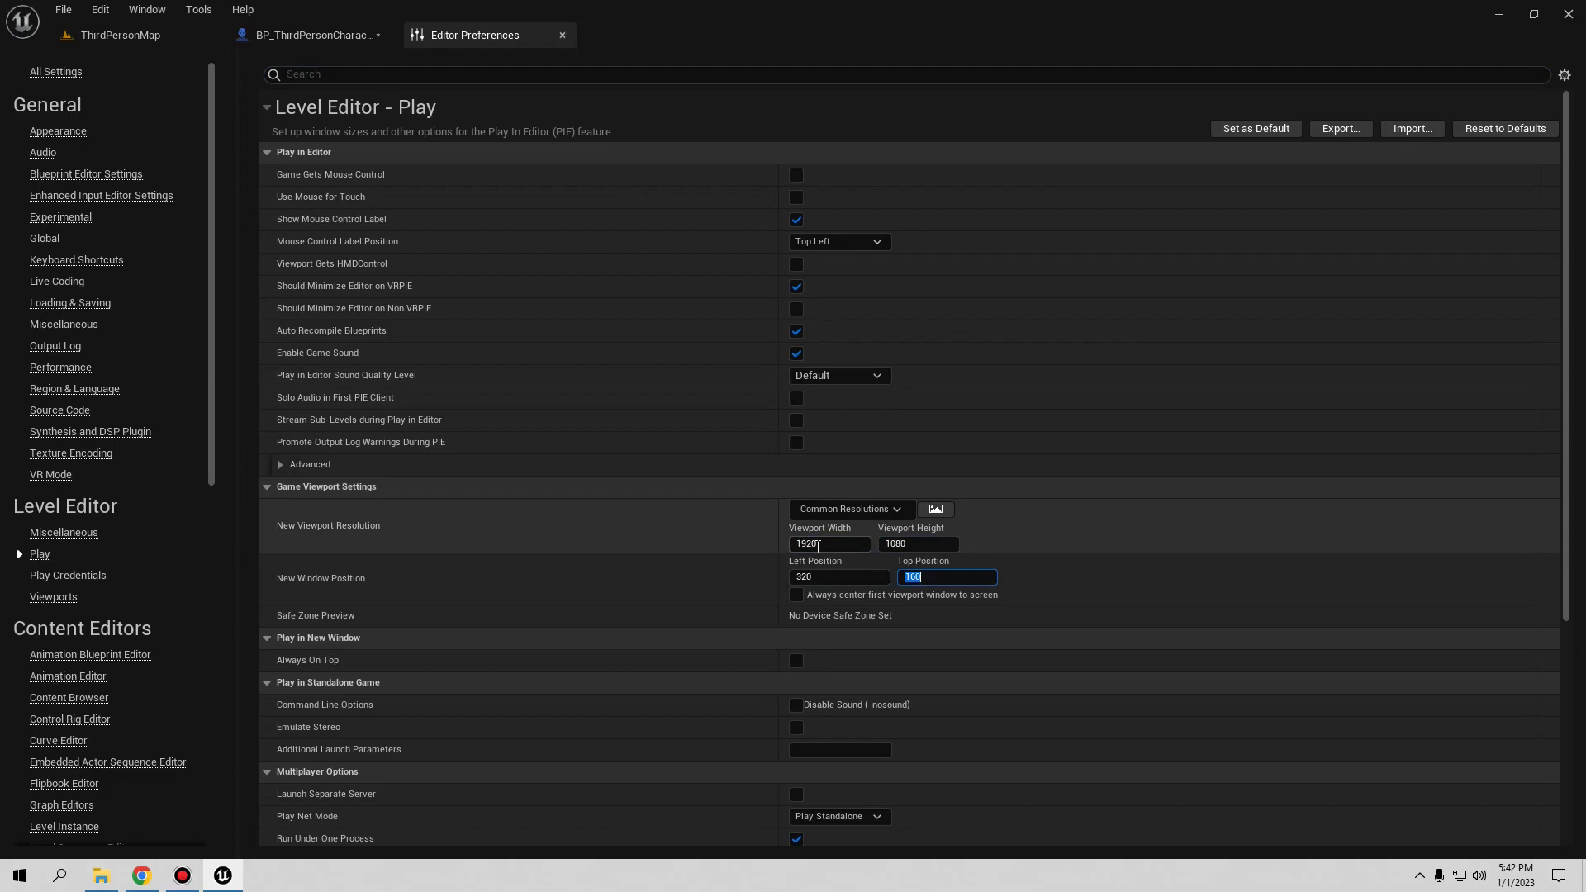
{"action": "left_click", "coordinate": [796, 594]}
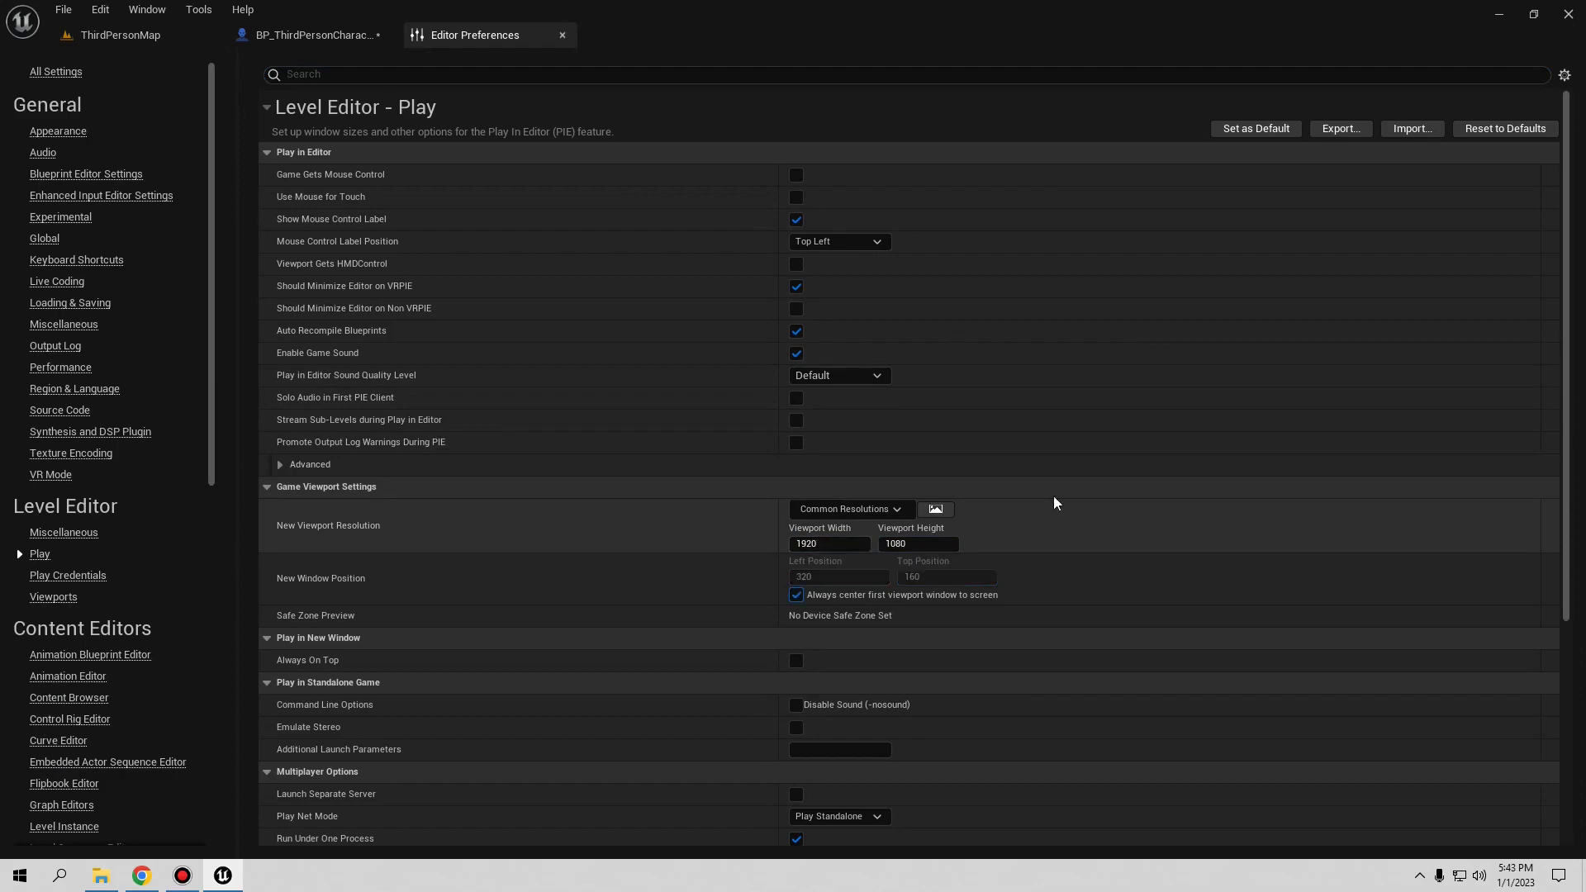
{"action": "left_click", "coordinate": [562, 35]}
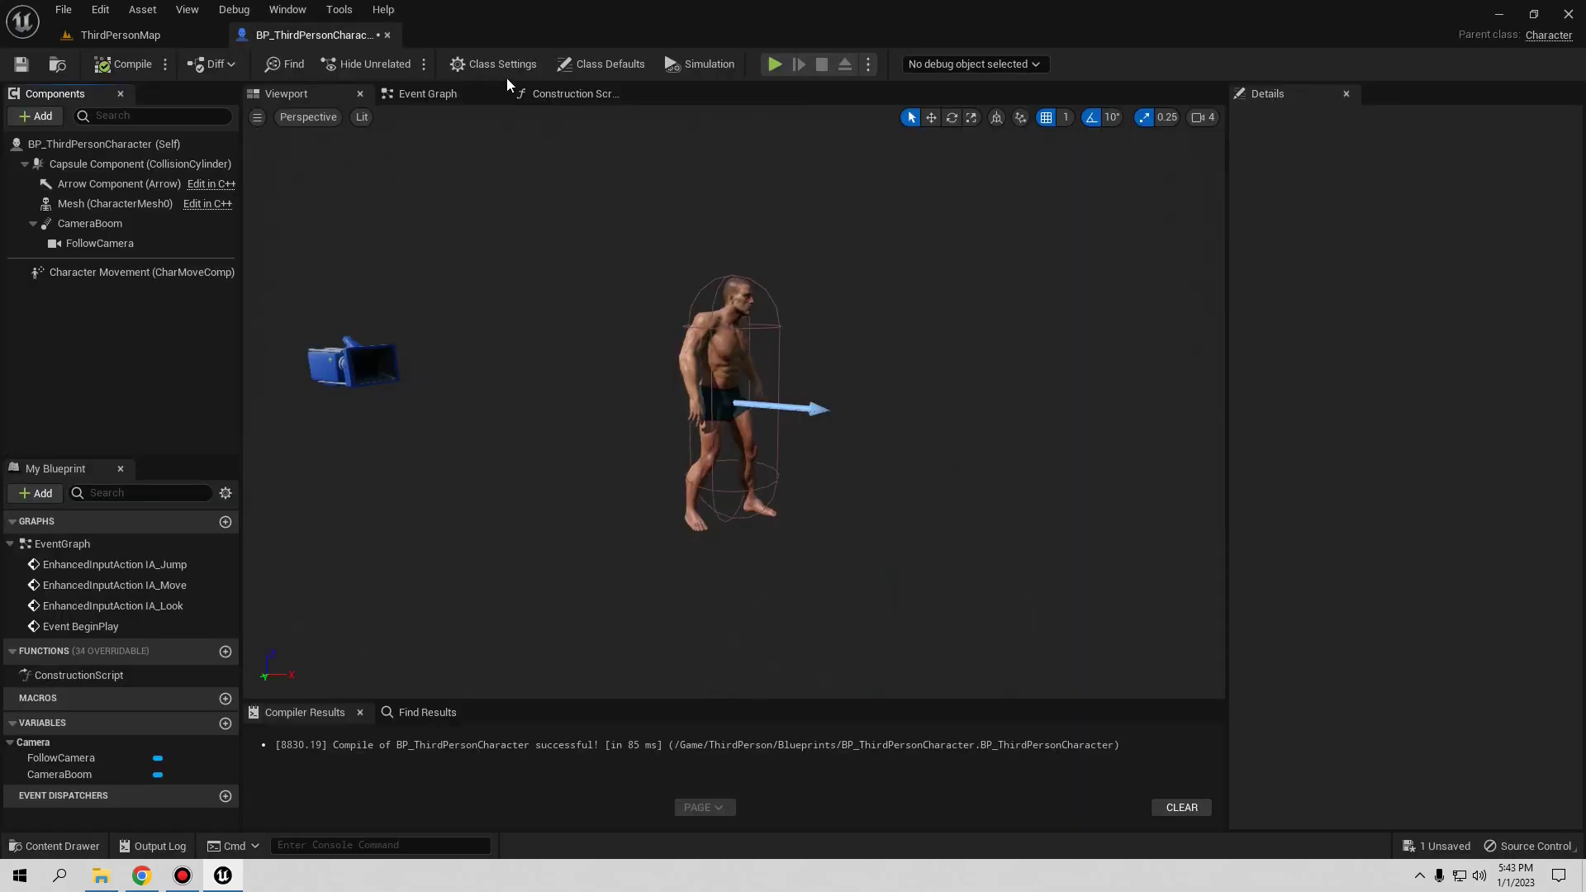
- Play the level, walk the character forward, then exit play mode
{"action": "left_click", "coordinate": [775, 64]}
{"action": "key", "text": "w"}
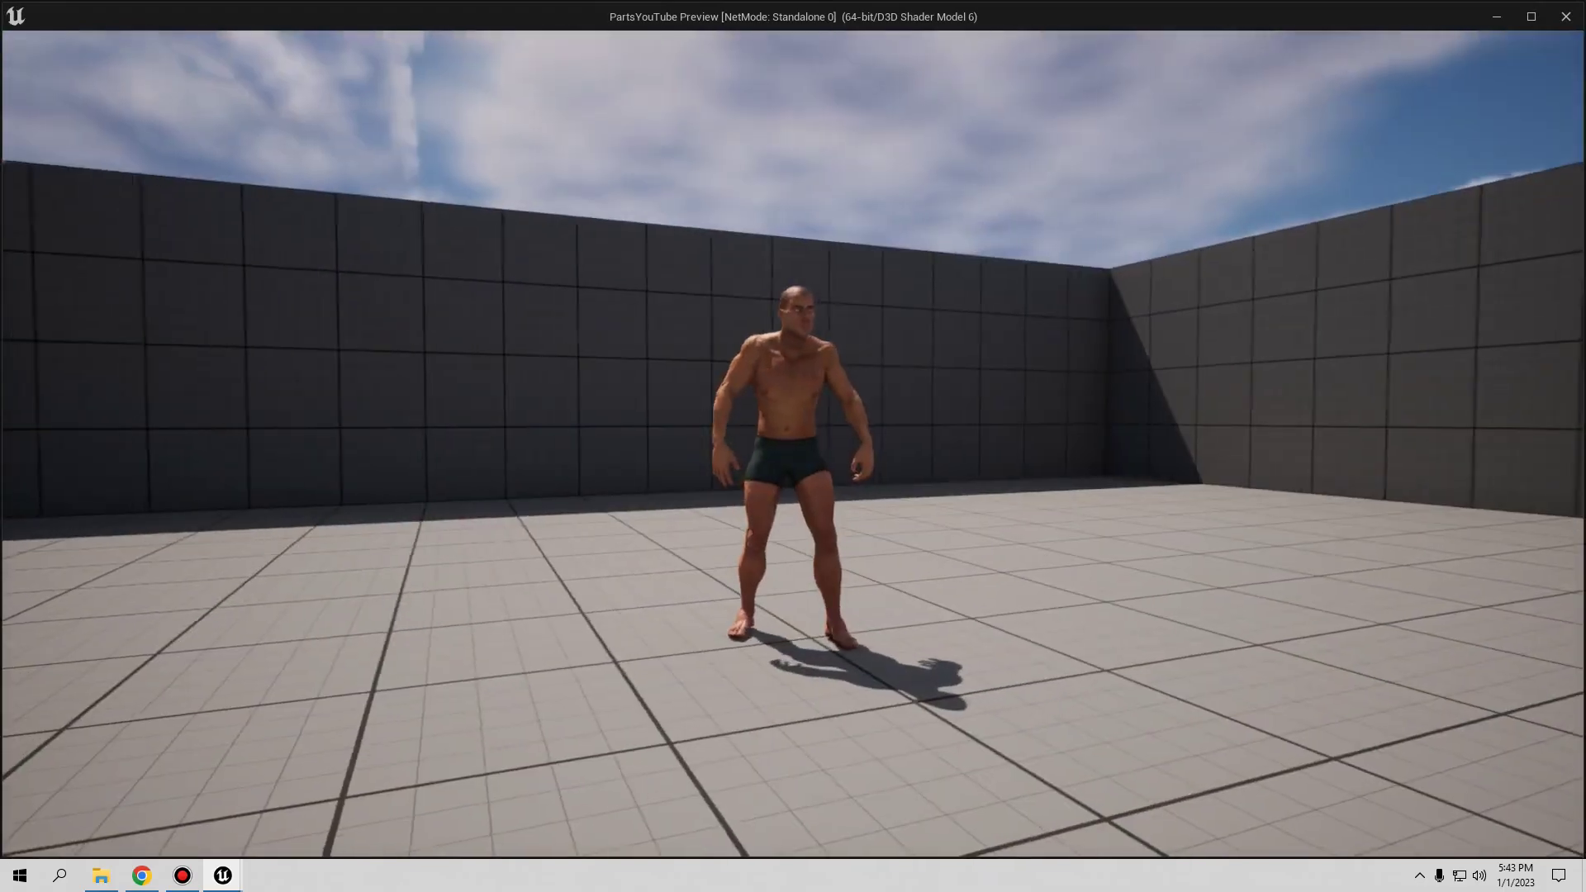
{"action": "key", "text": "Escape"}
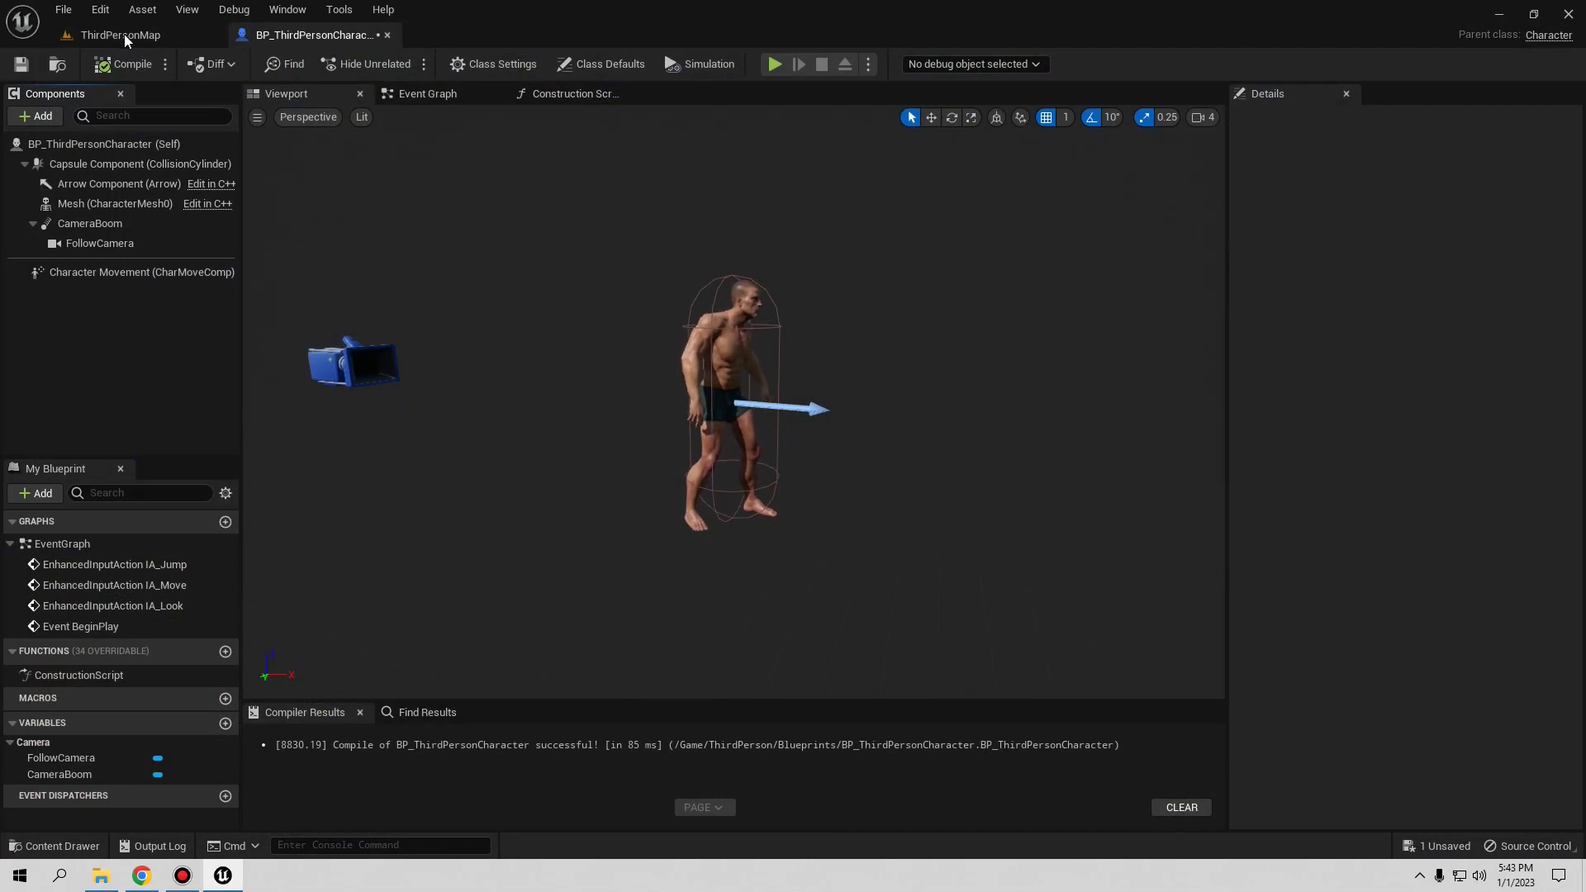
- Set the Mesh component's Skeletal Mesh Asset to SK_Man_Head
{"action": "left_click", "coordinate": [89, 206]}
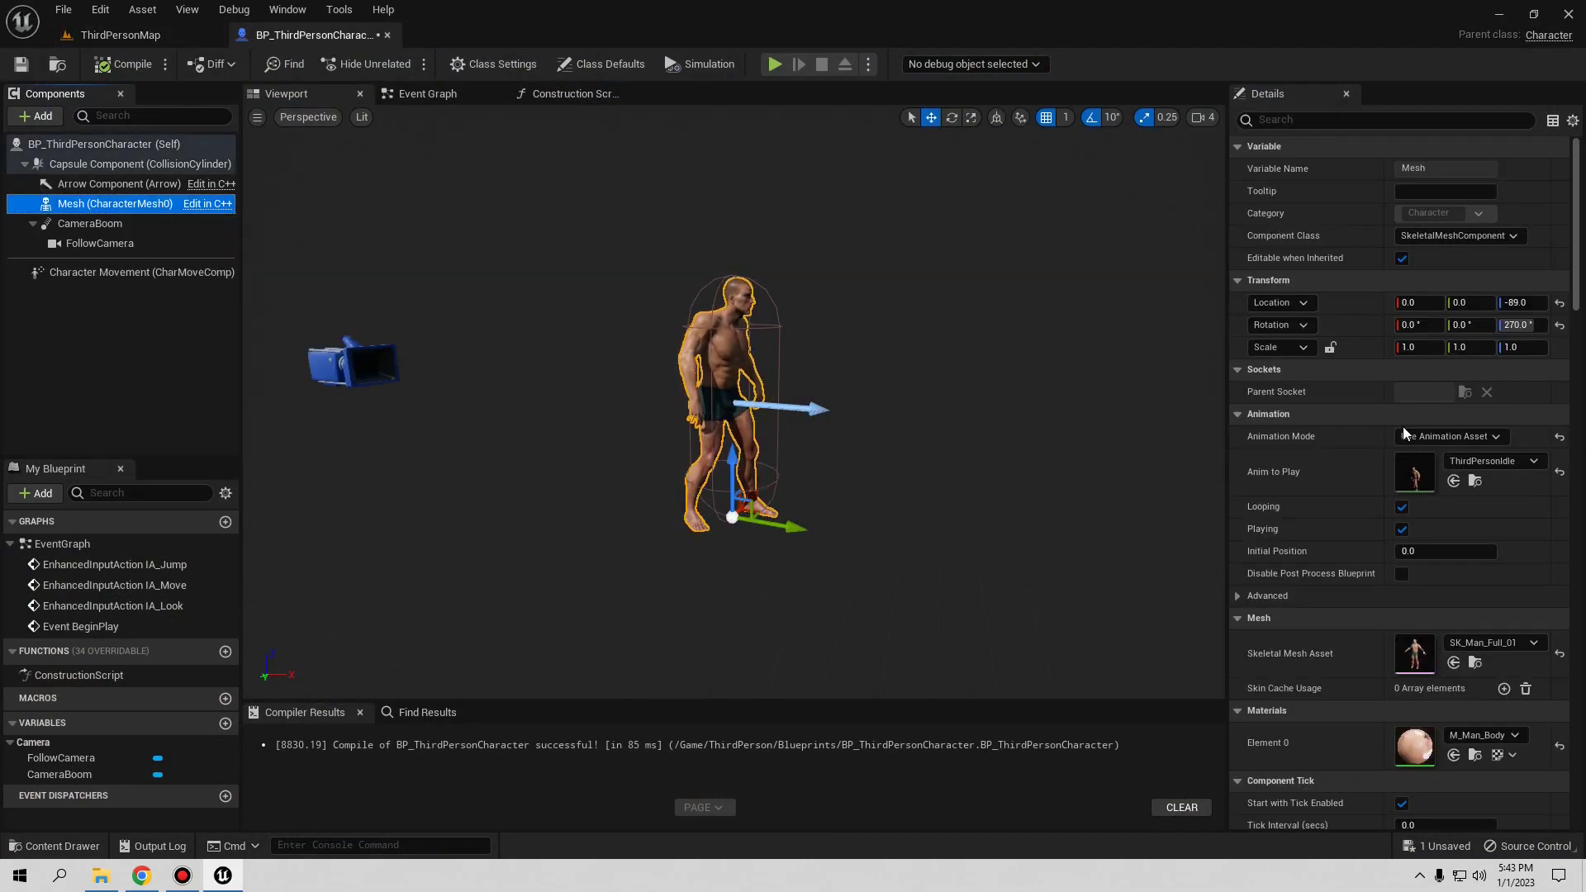
{"action": "left_click", "coordinate": [1474, 643]}
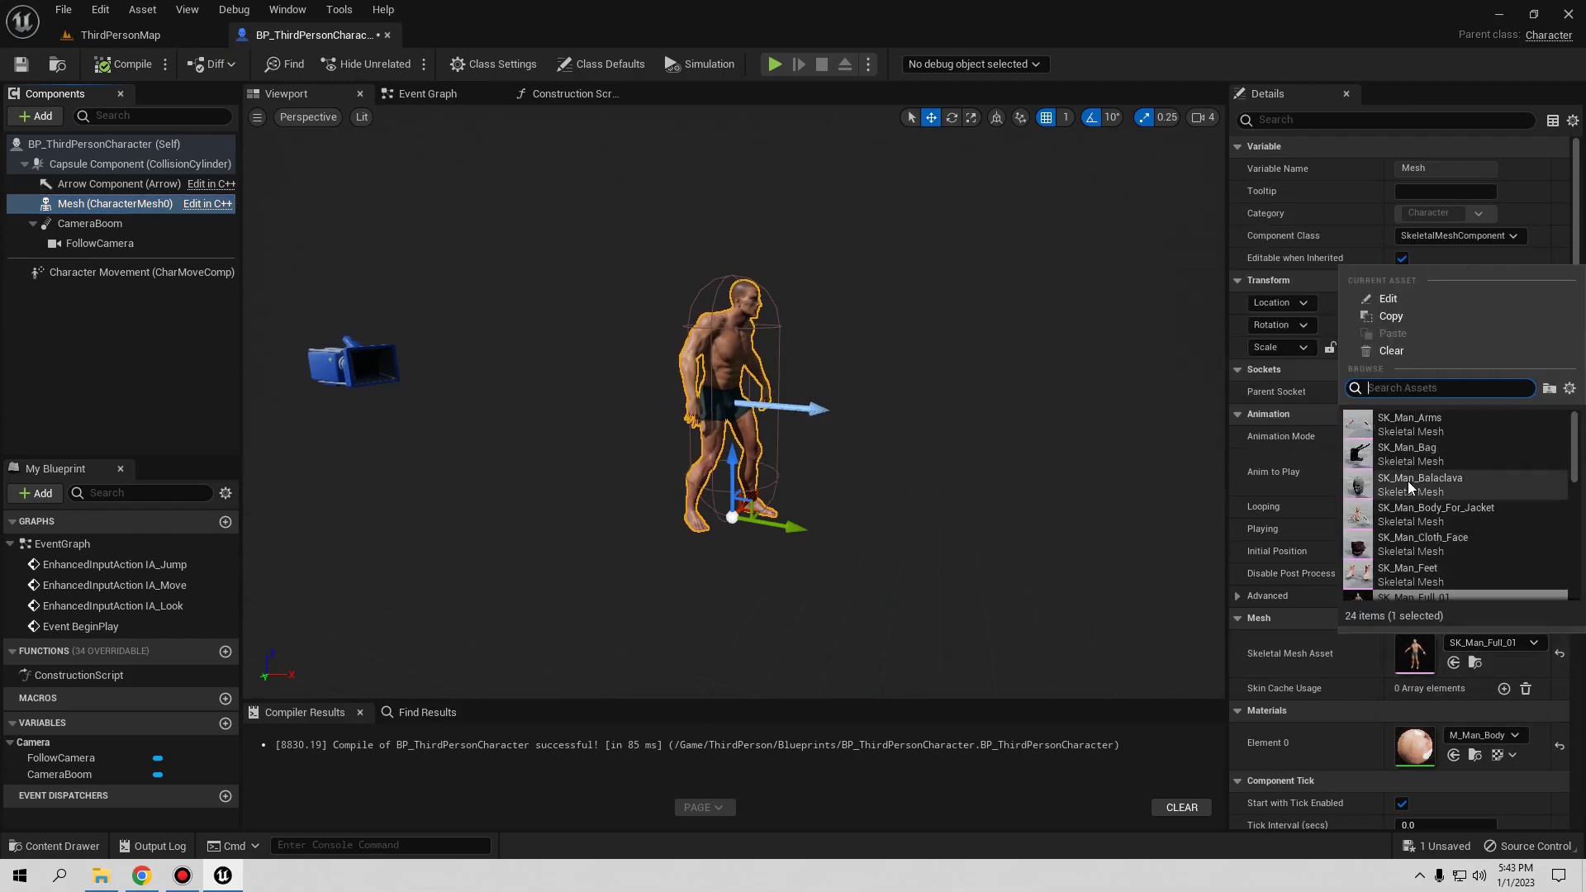
{"action": "scroll", "coordinate": [1448, 509], "scroll_direction": "down", "scroll_amount": 4}
{"action": "scroll", "coordinate": [1448, 509], "scroll_direction": "up", "scroll_amount": 2}
{"action": "left_click", "coordinate": [1414, 512]}
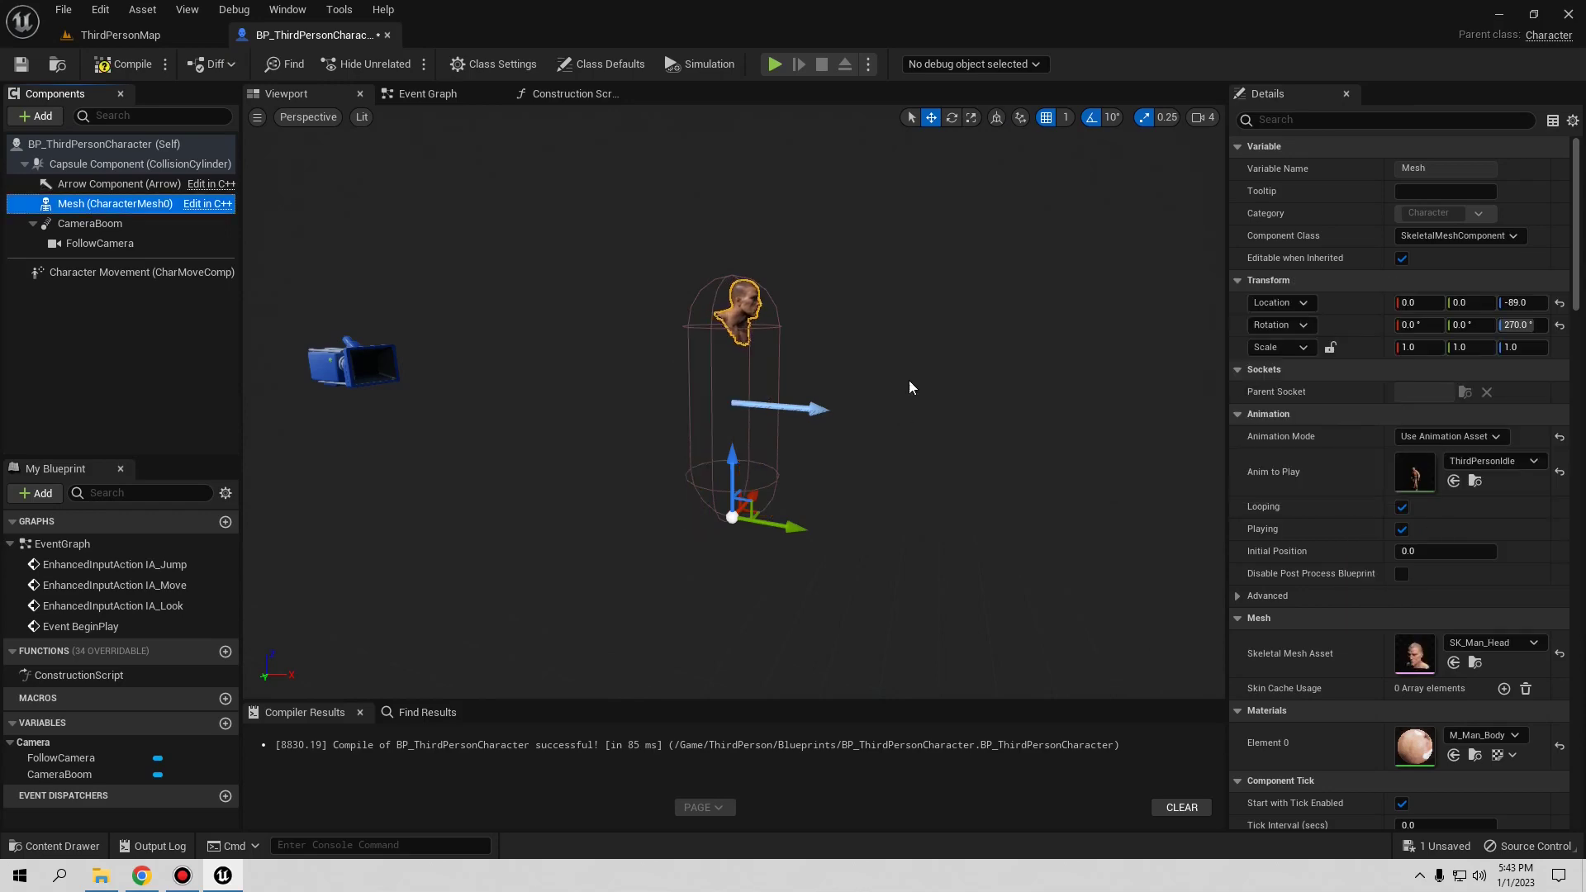
- Compile and save, then test the head-only character in play mode
{"action": "left_click", "coordinate": [124, 63]}
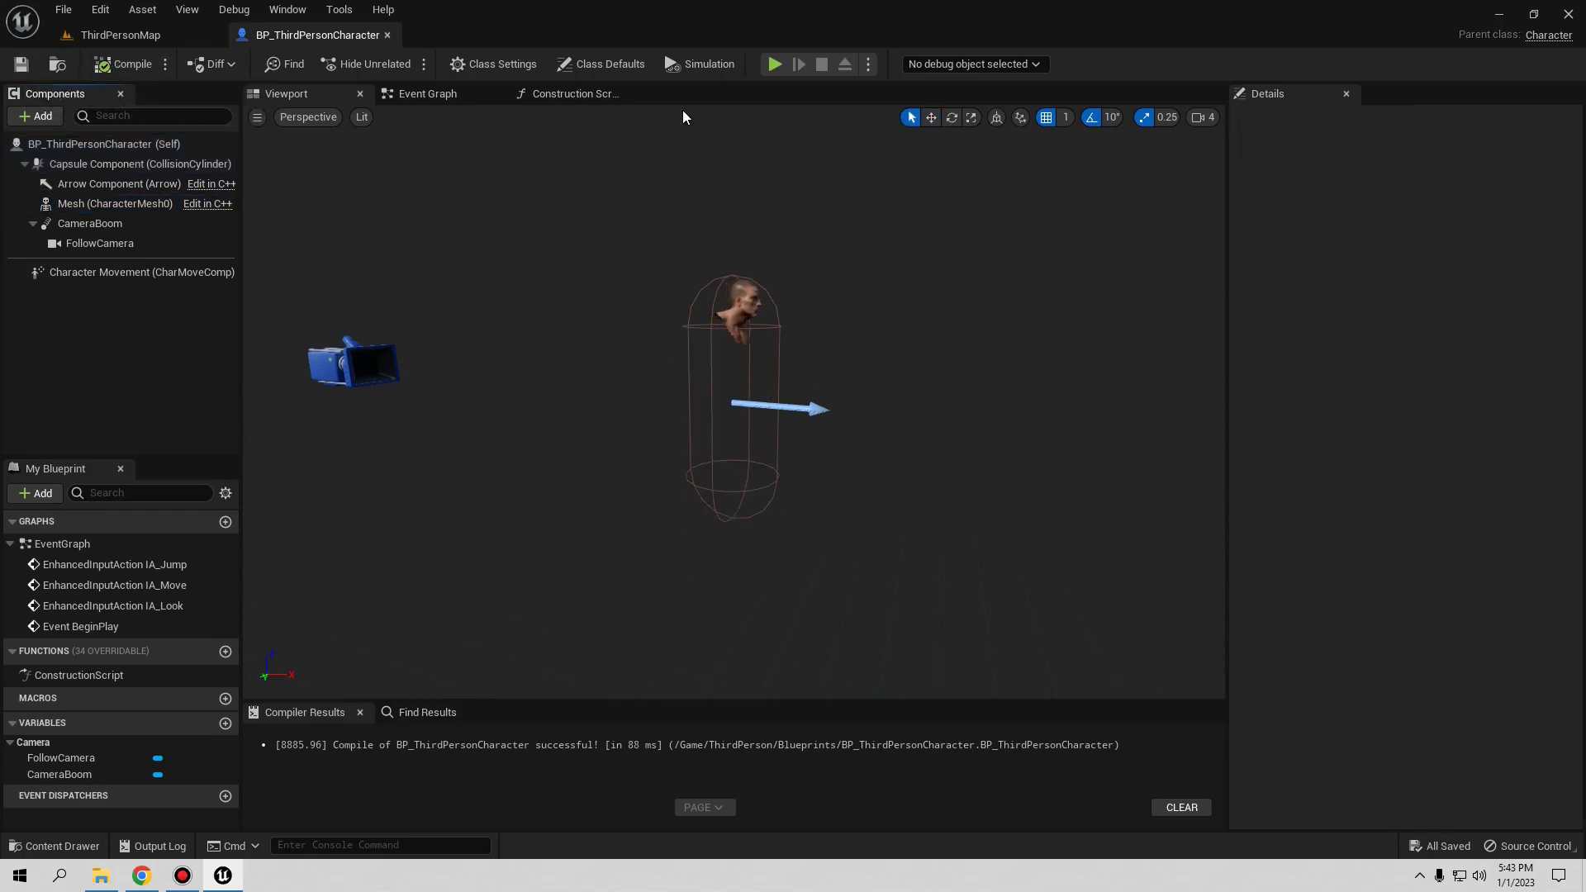
{"action": "left_click", "coordinate": [773, 64]}
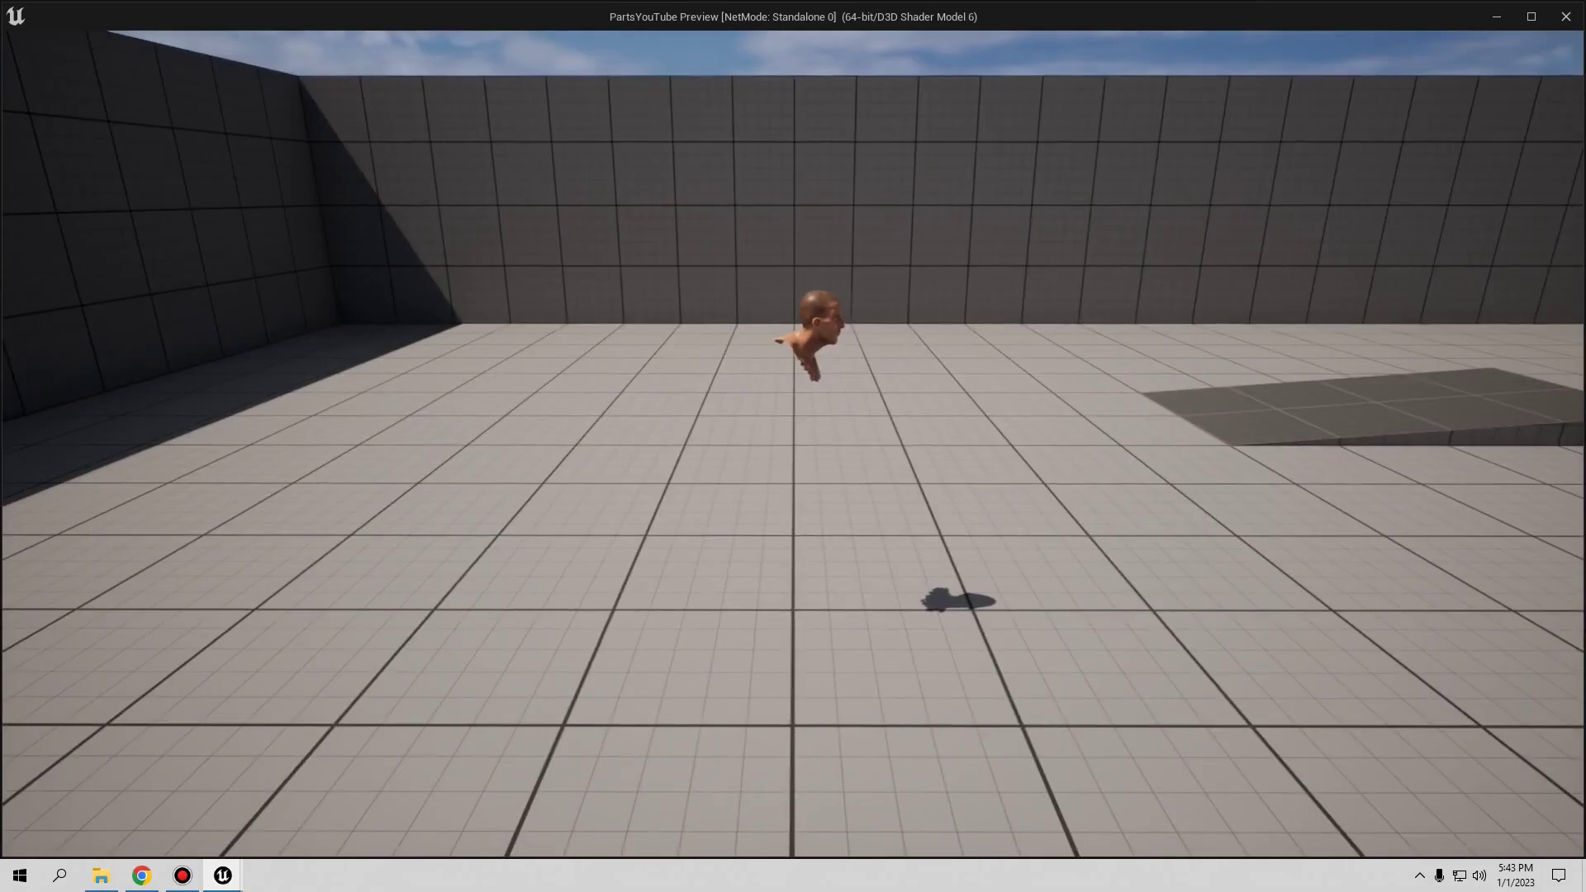
{"action": "key", "text": "Escape"}
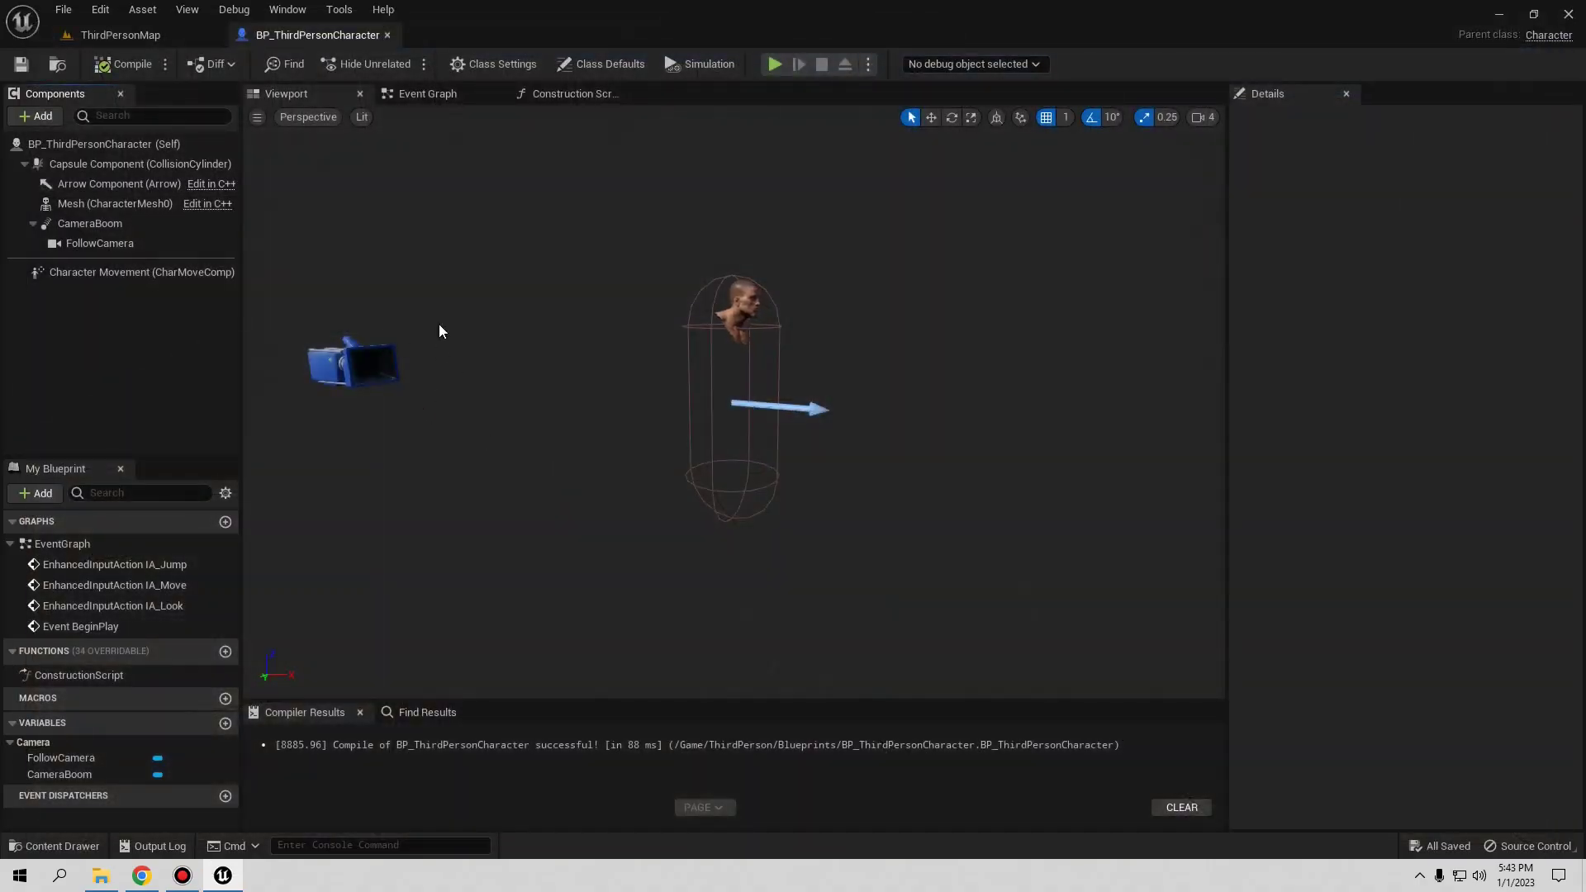
- Add a Skeletal Mesh component named Torso under the Mesh component
{"action": "left_click", "coordinate": [96, 204]}
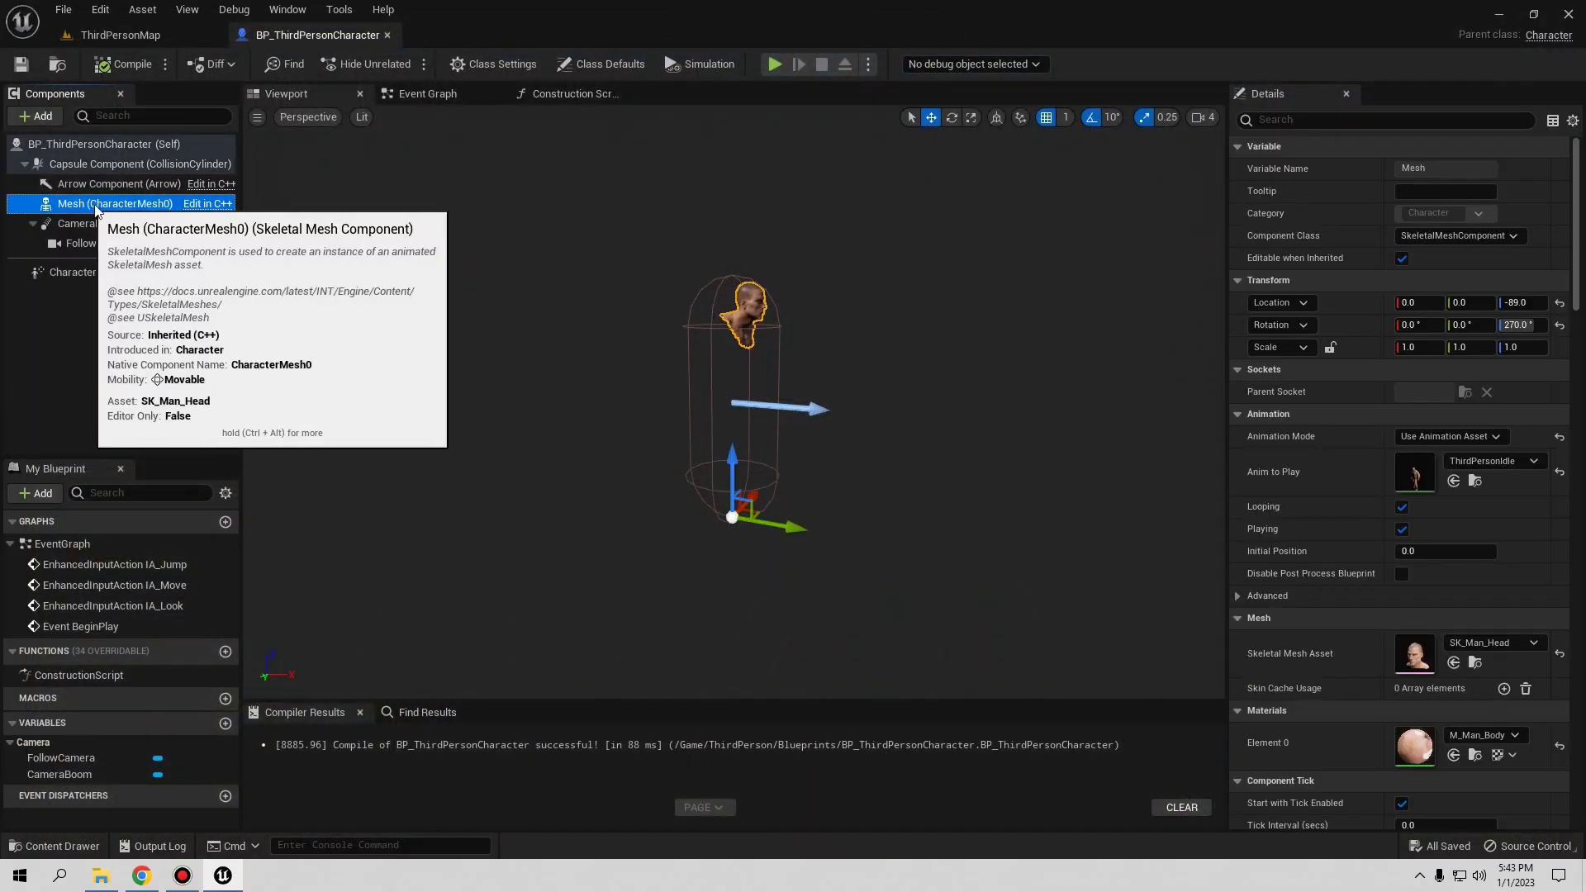
{"action": "left_click", "coordinate": [36, 115]}
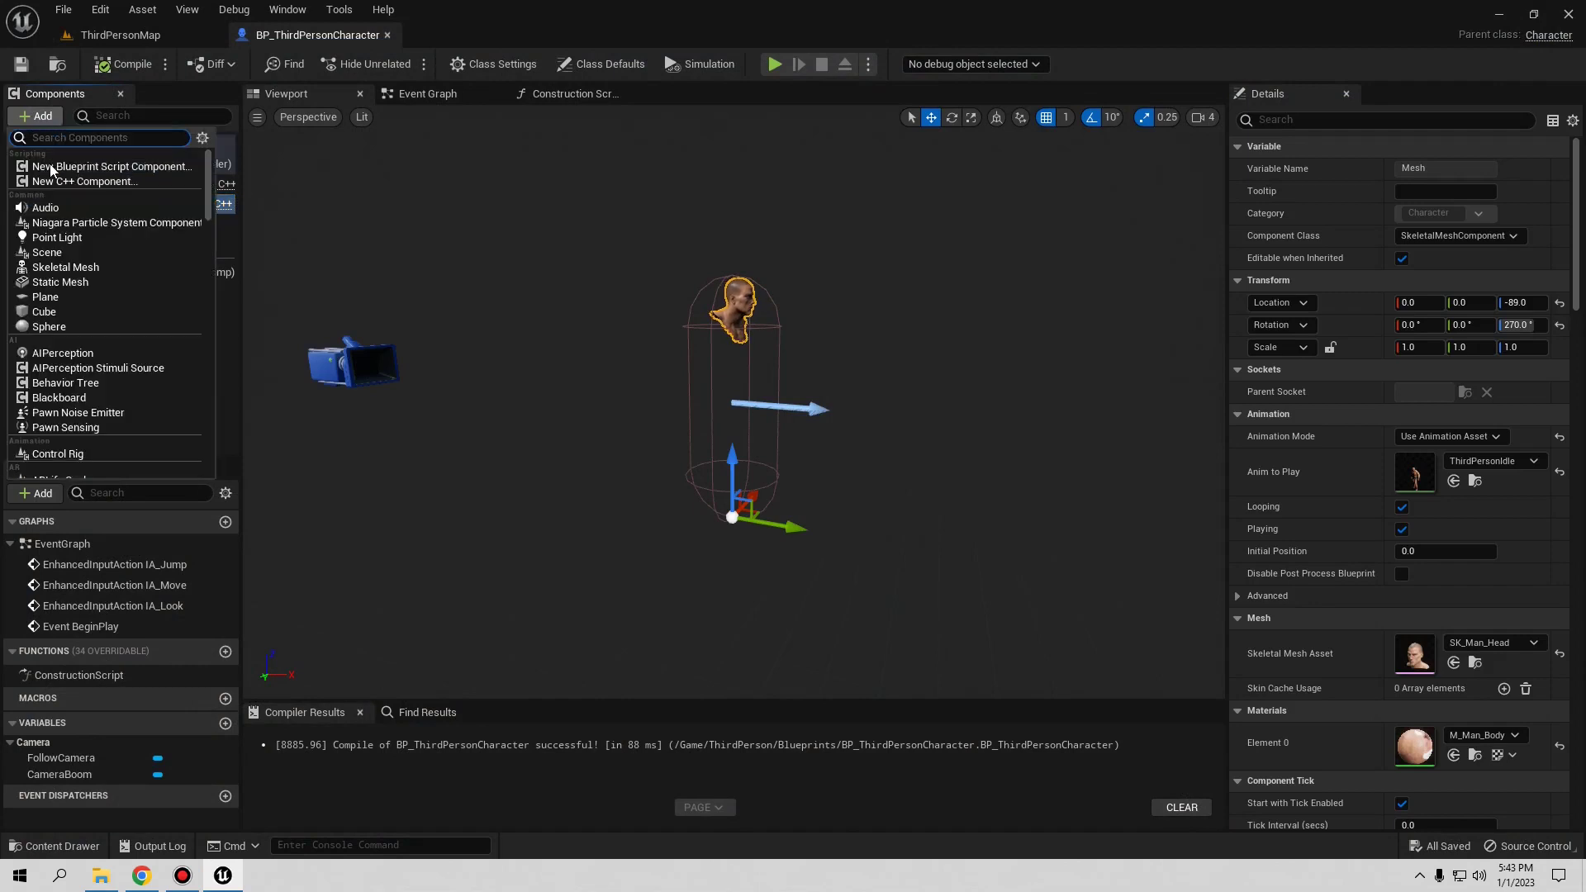
{"action": "left_click", "coordinate": [64, 267]}
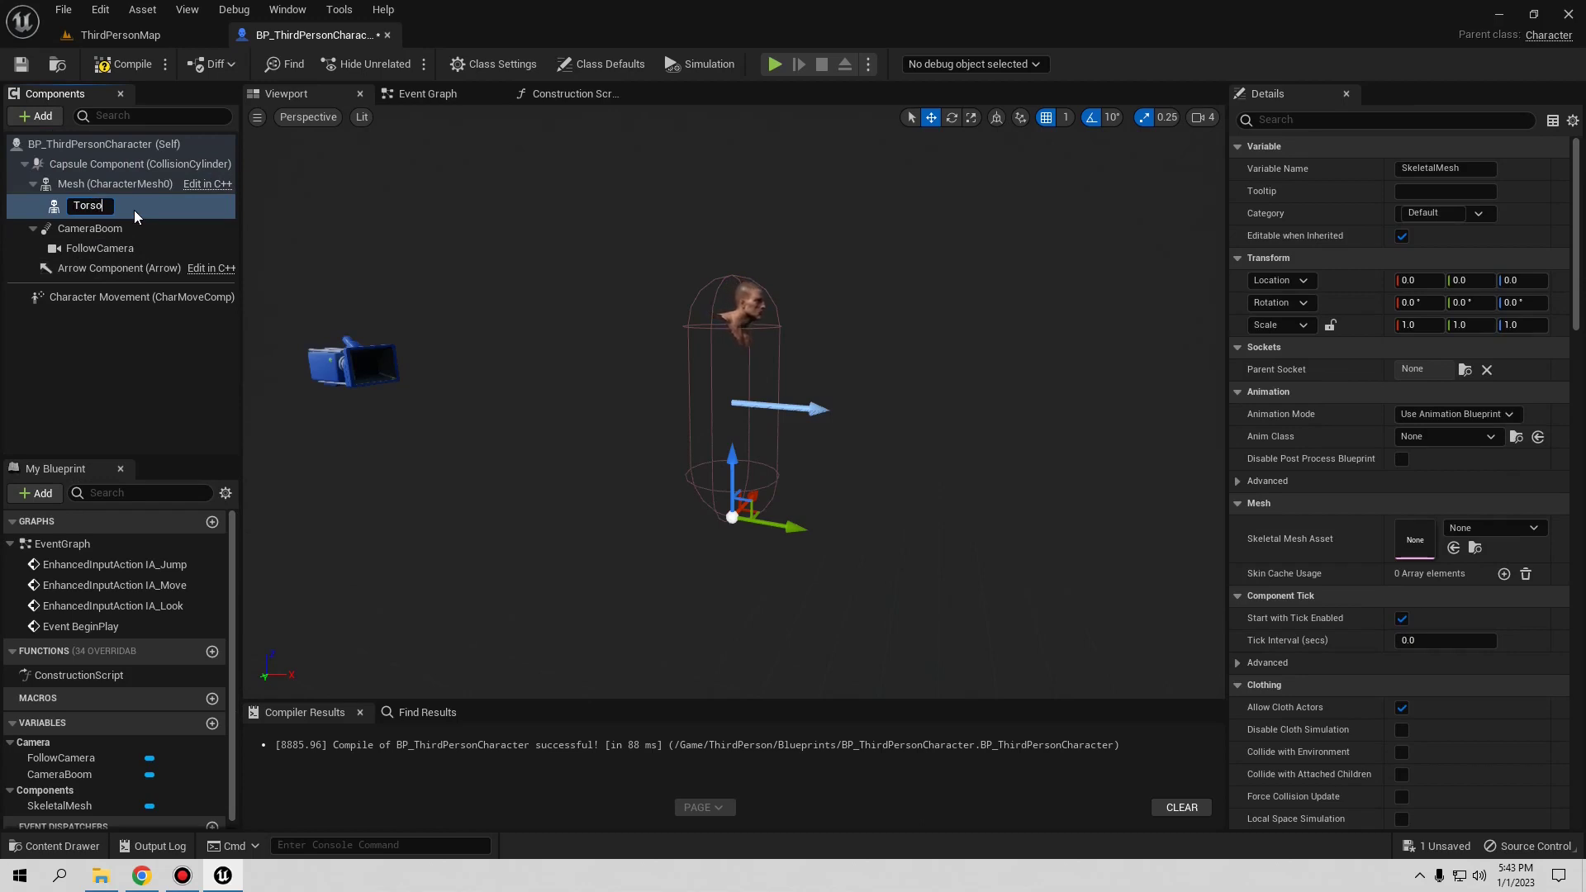
{"action": "key", "text": "Return"}
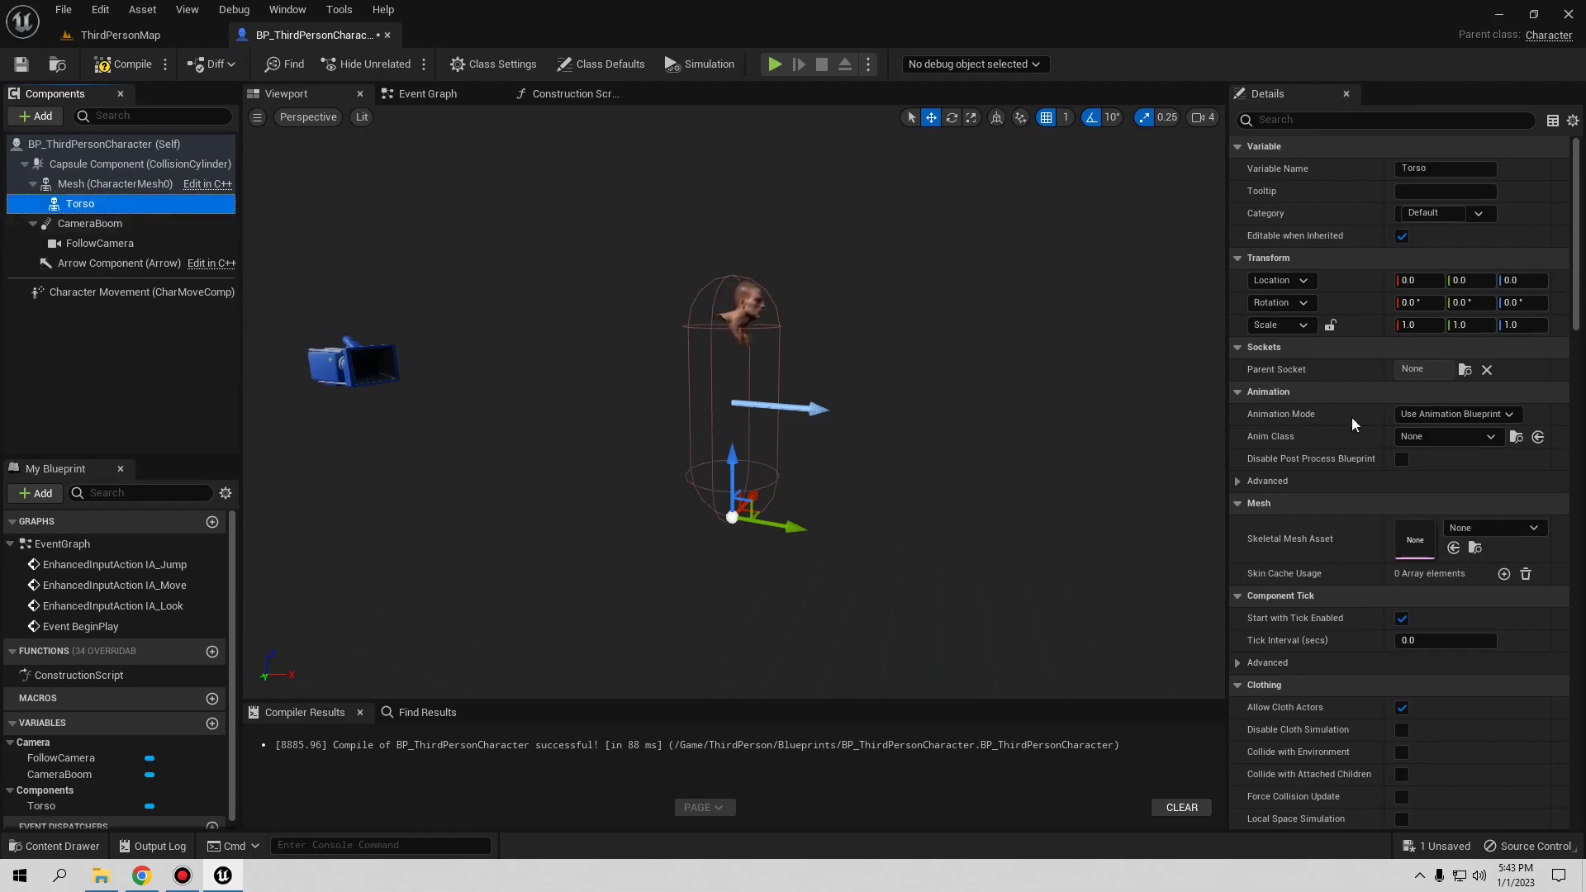
- Assign SK_Man_Pullover to Torso, compile, and open the Construction Script graph
{"action": "left_click", "coordinate": [1495, 527]}
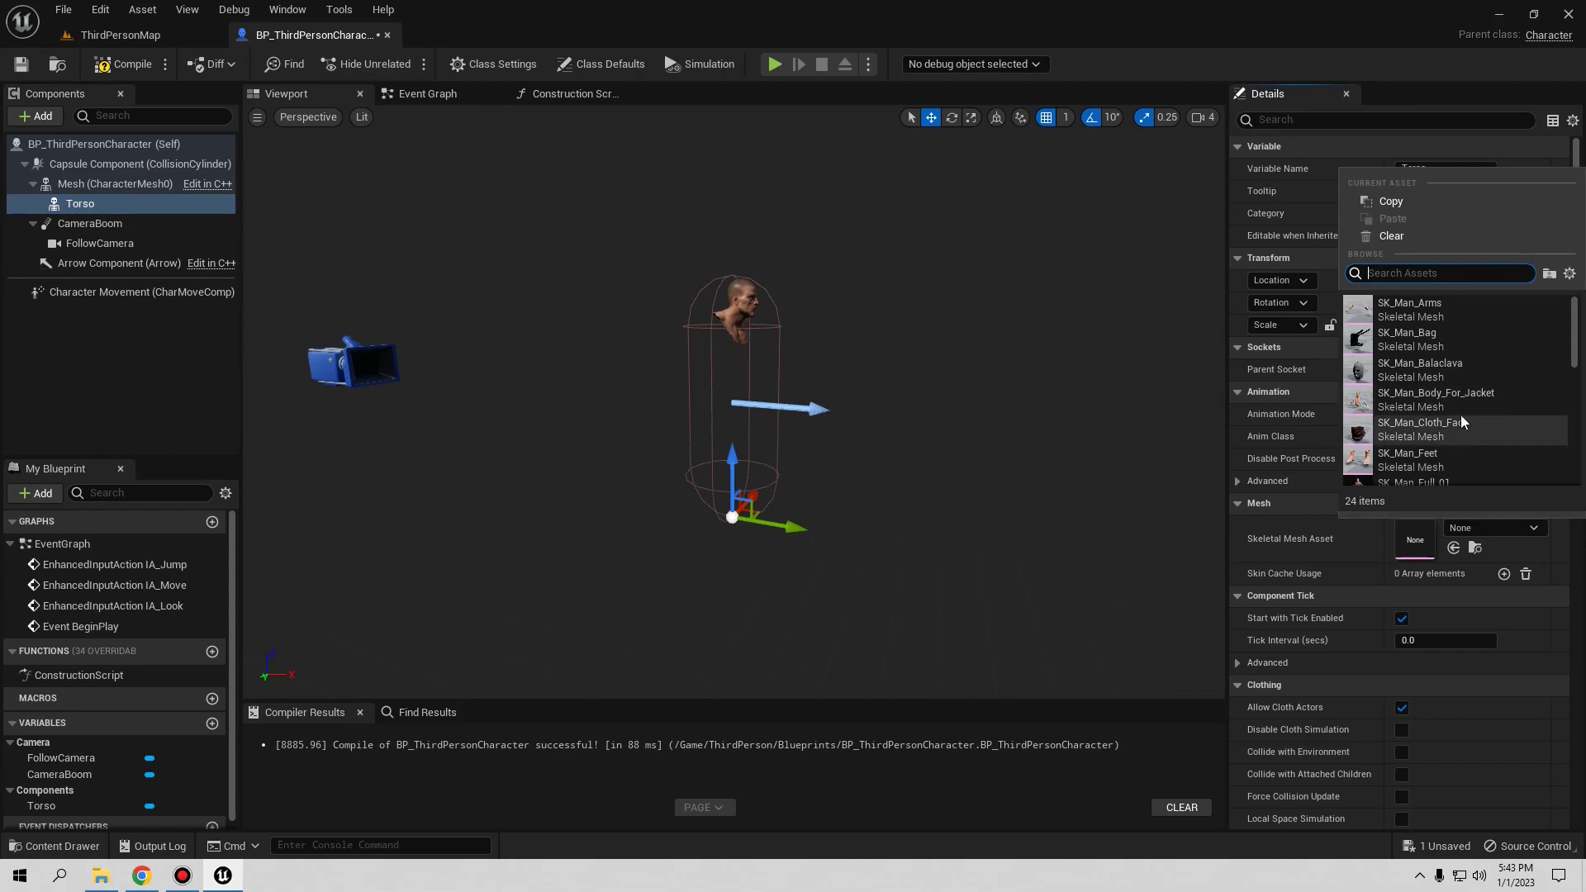
{"action": "scroll", "coordinate": [1460, 405], "scroll_direction": "down", "scroll_amount": 3}
{"action": "scroll", "coordinate": [1433, 400], "scroll_direction": "down", "scroll_amount": 3}
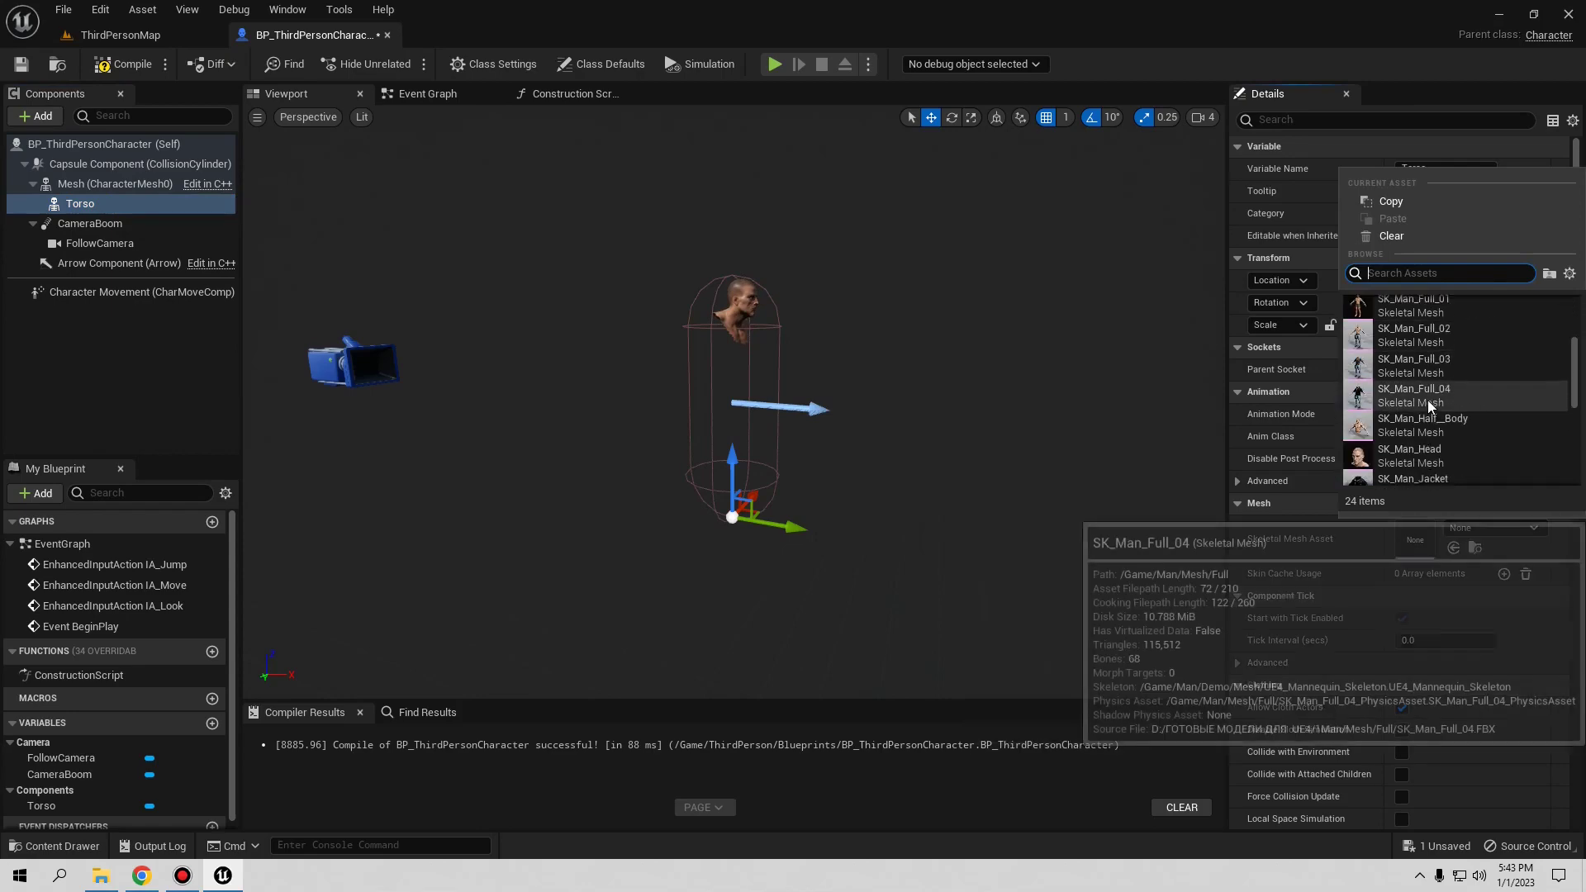
{"action": "scroll", "coordinate": [1439, 421], "scroll_direction": "down", "scroll_amount": 2}
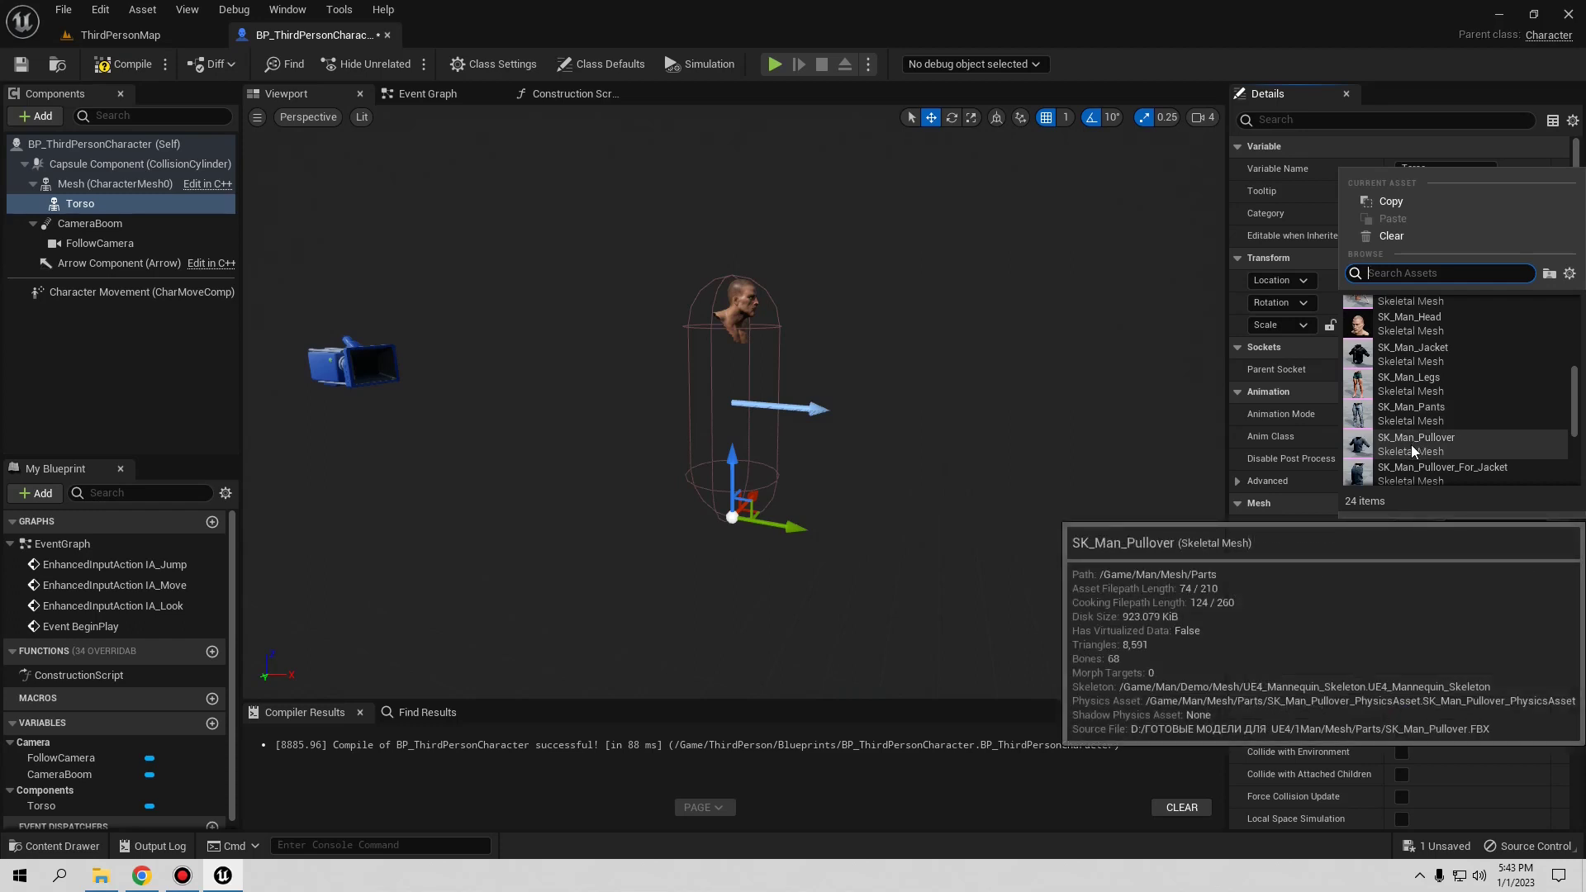
{"action": "left_click", "coordinate": [1410, 444]}
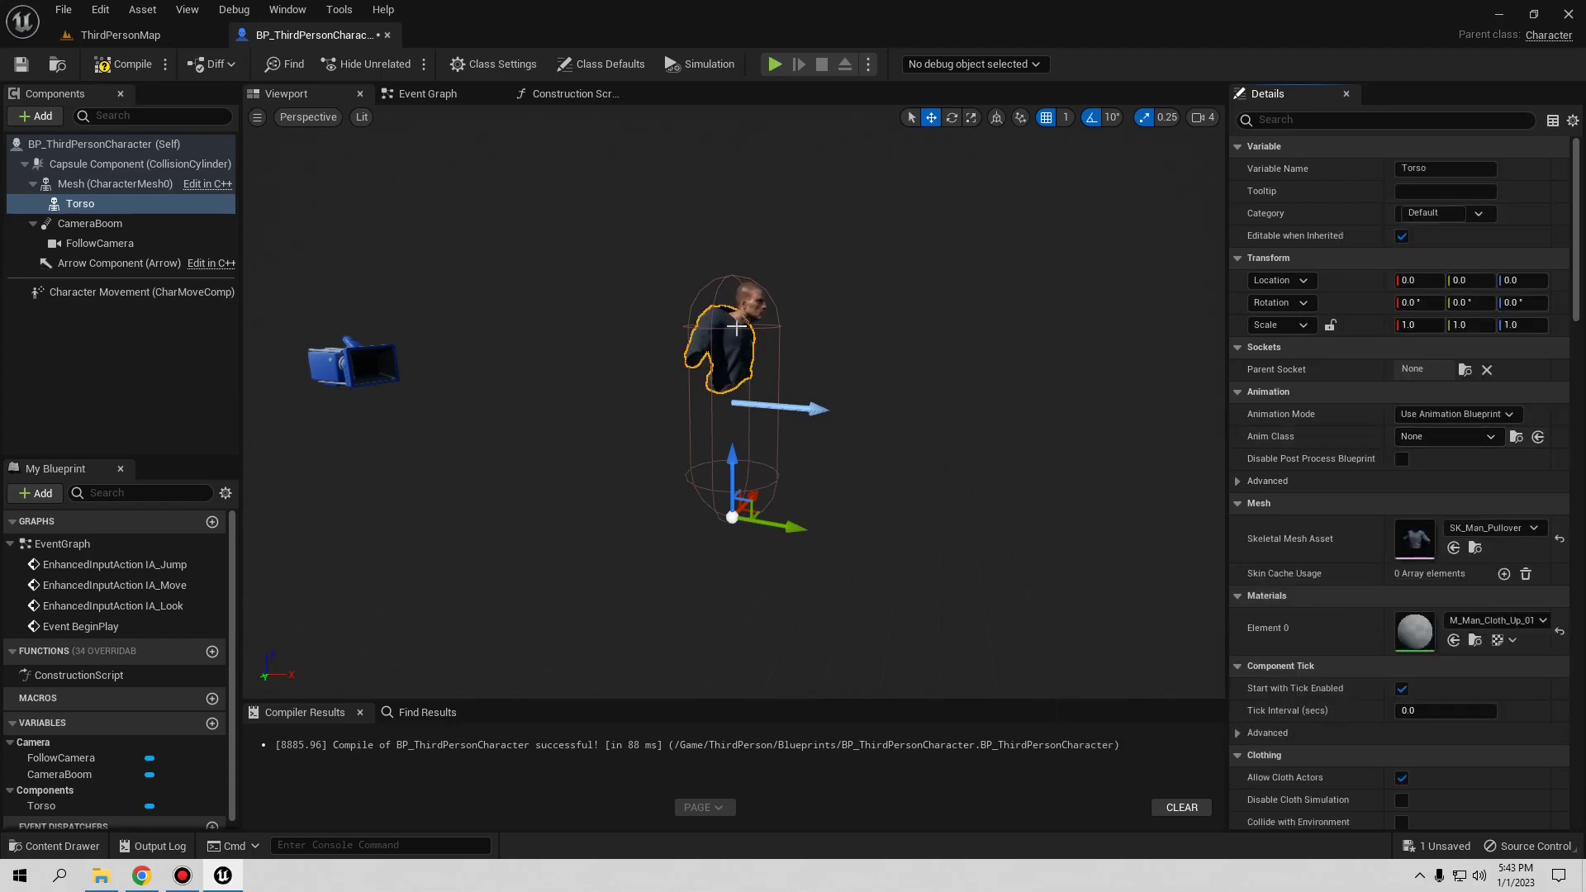
{"action": "left_click", "coordinate": [124, 63]}
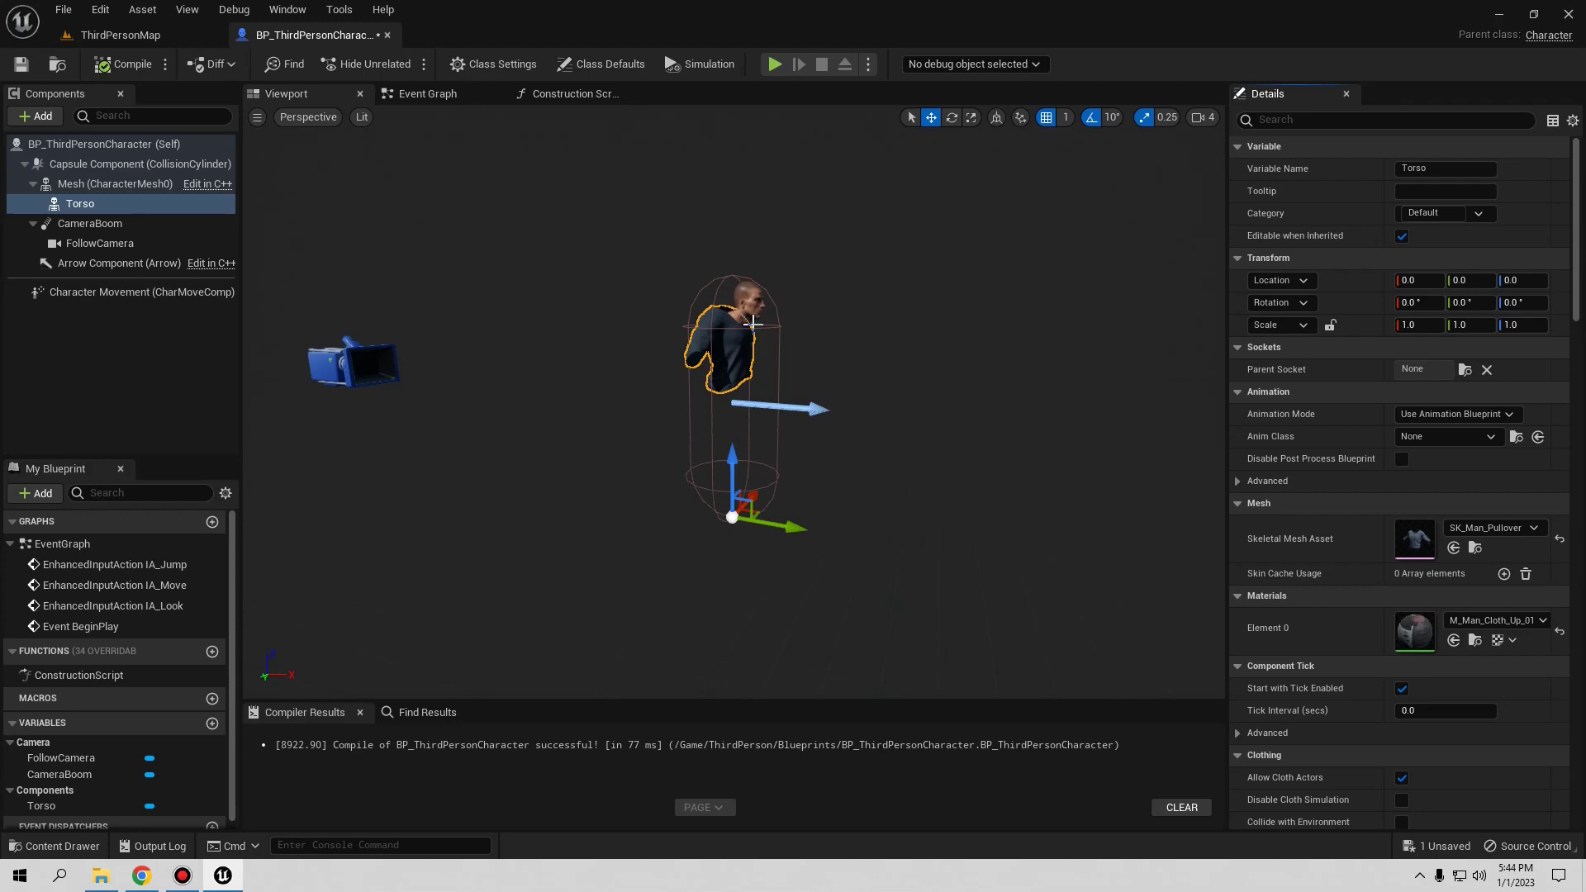
{"action": "left_click", "coordinate": [575, 99]}
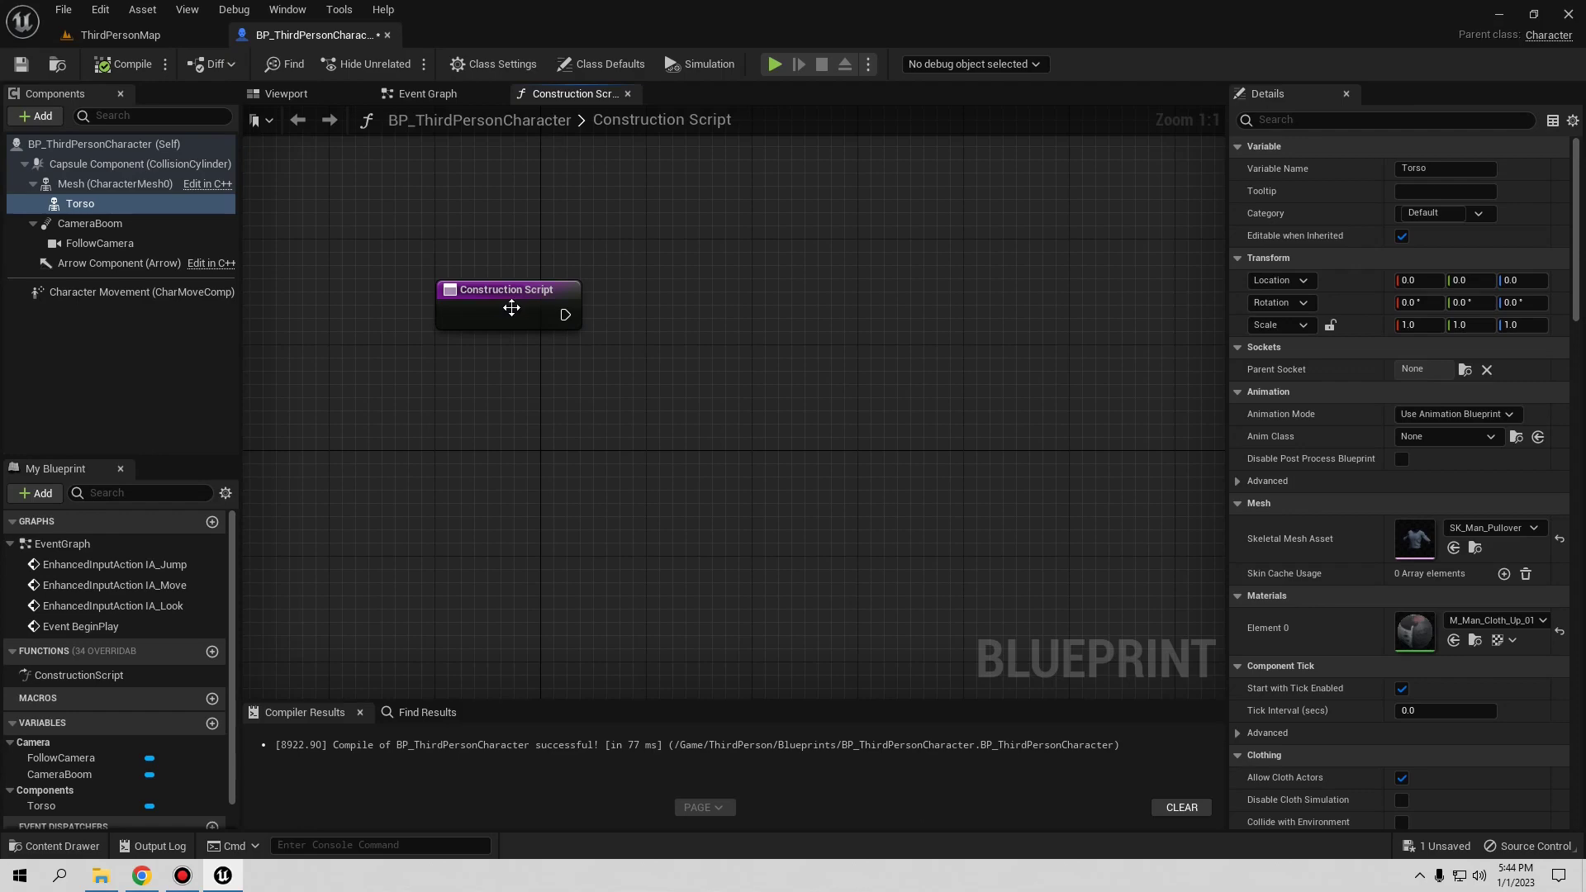
- Add a Set Leader Pose Component node to the Construction Script from the Mesh reference
{"action": "left_click_drag", "start_coordinate": [82, 185], "coordinate": [714, 389]}
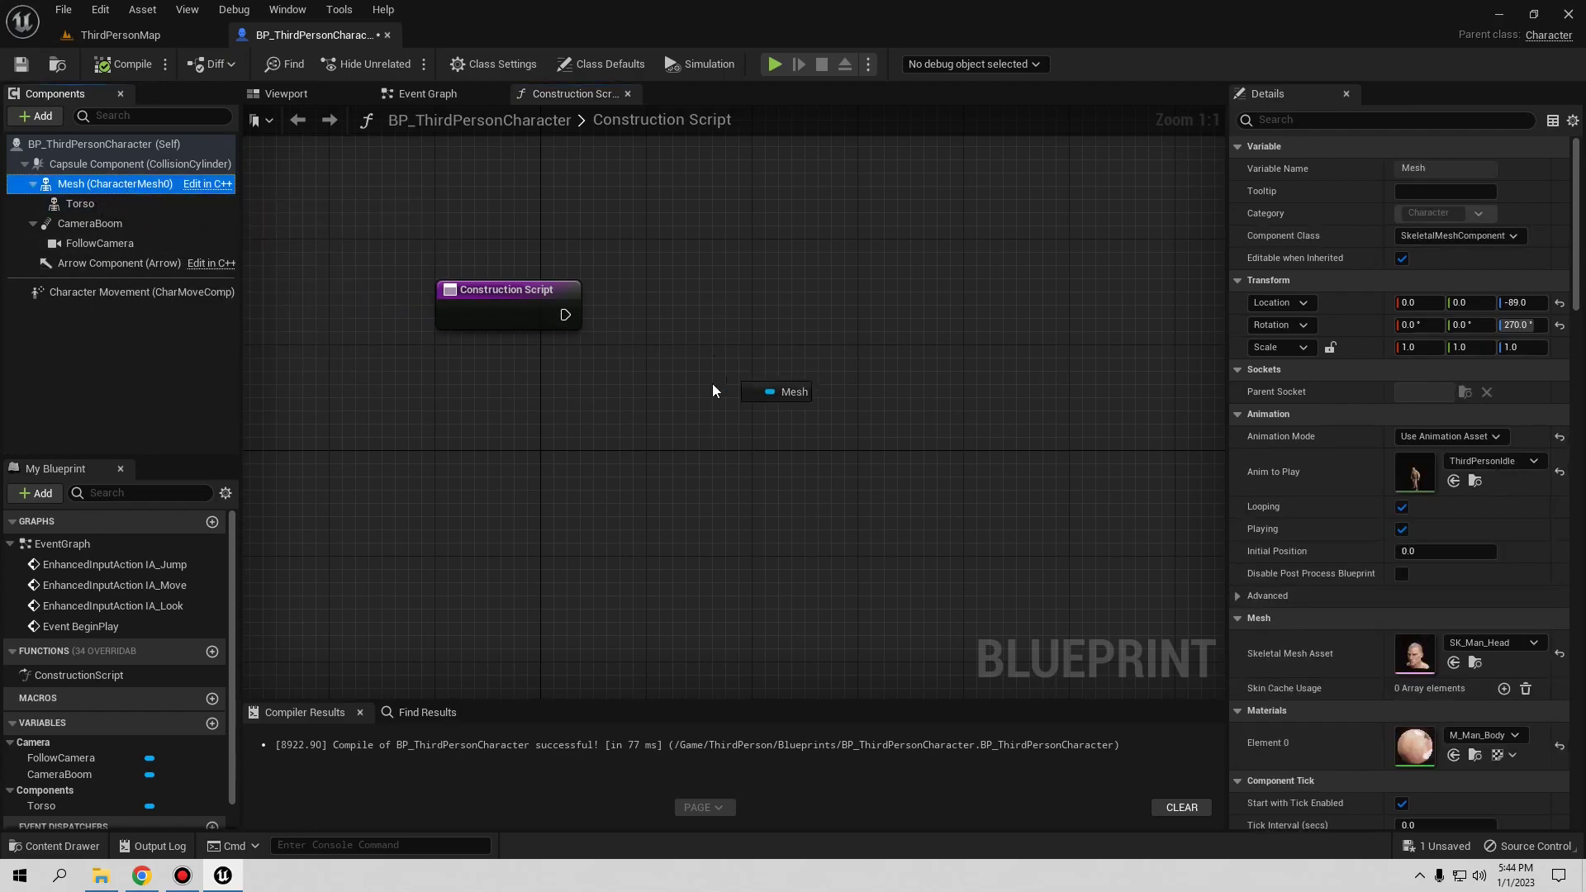
{"action": "left_click_drag", "start_coordinate": [561, 385], "coordinate": [725, 336]}
{"action": "type", "text": "master"}
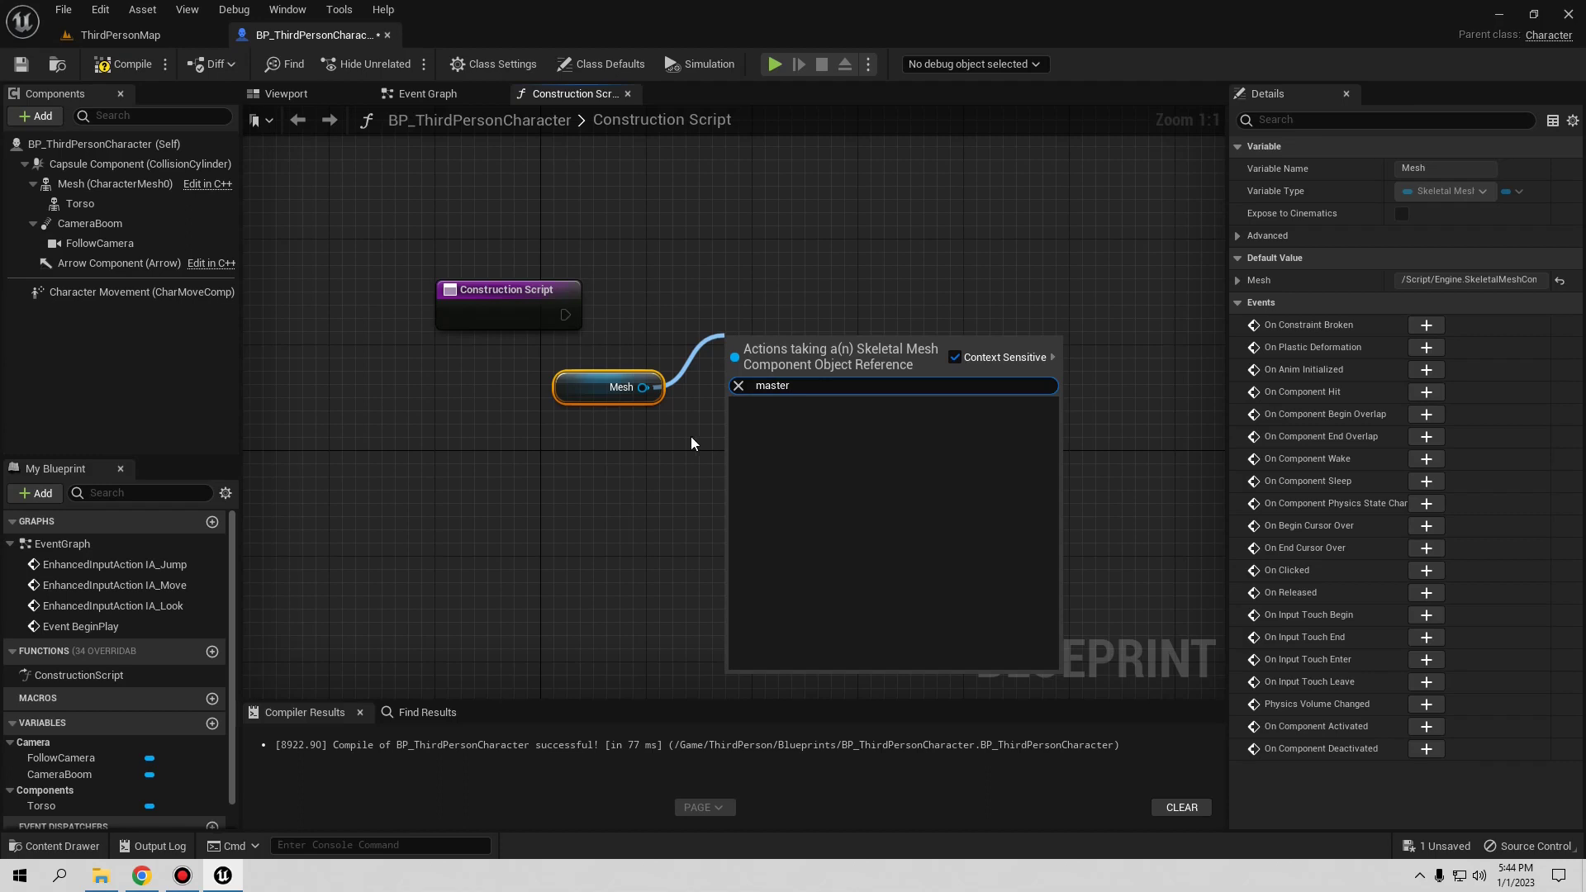
{"action": "left_click", "coordinate": [739, 385]}
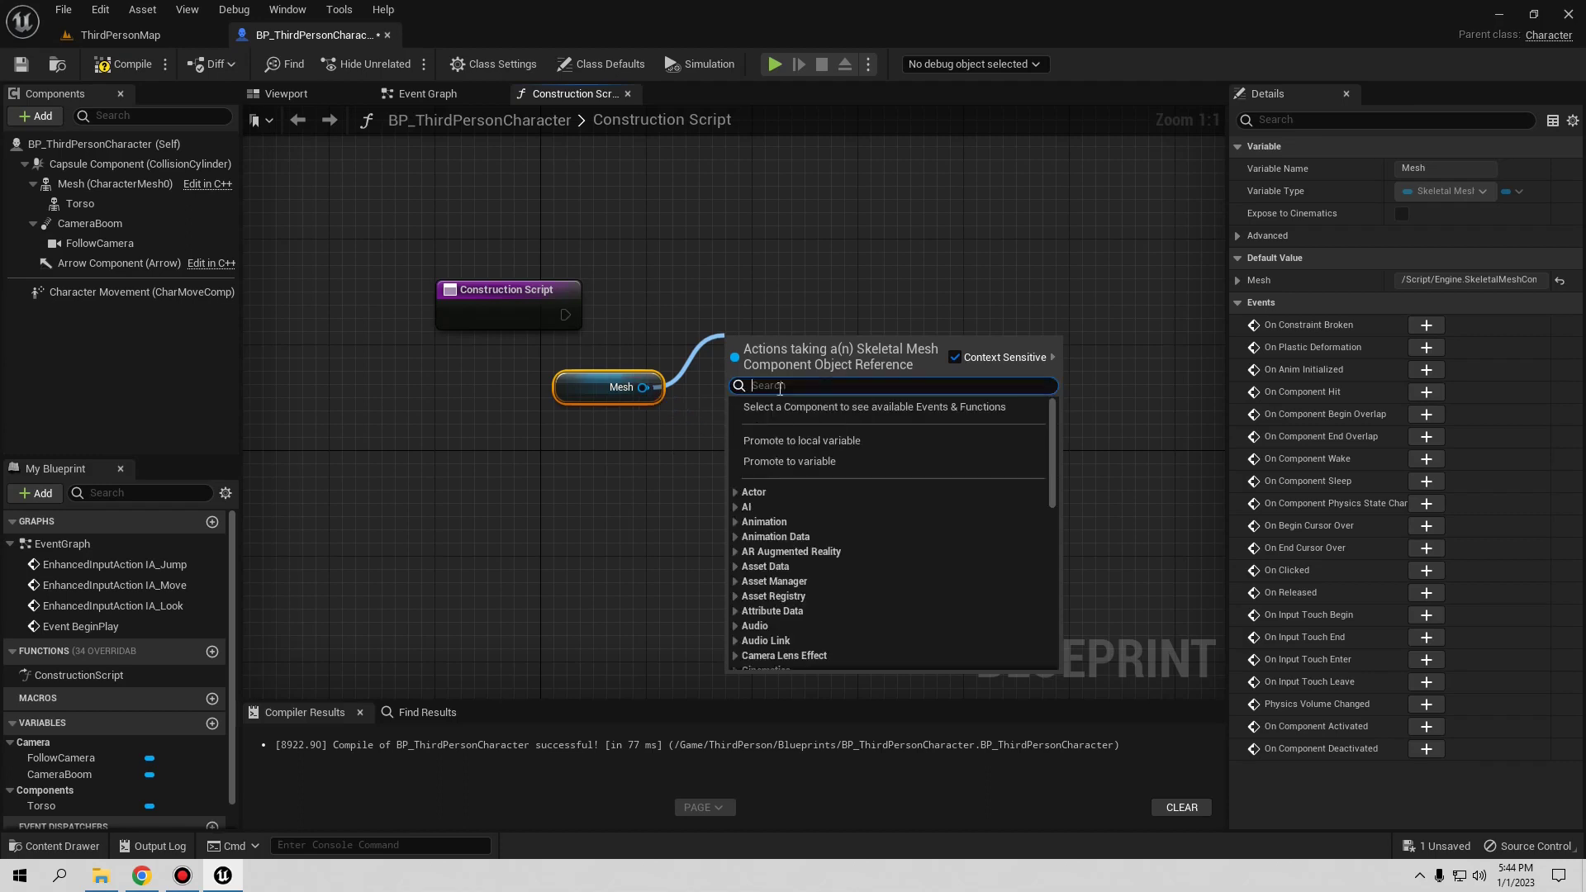
{"action": "type", "text": "pose"}
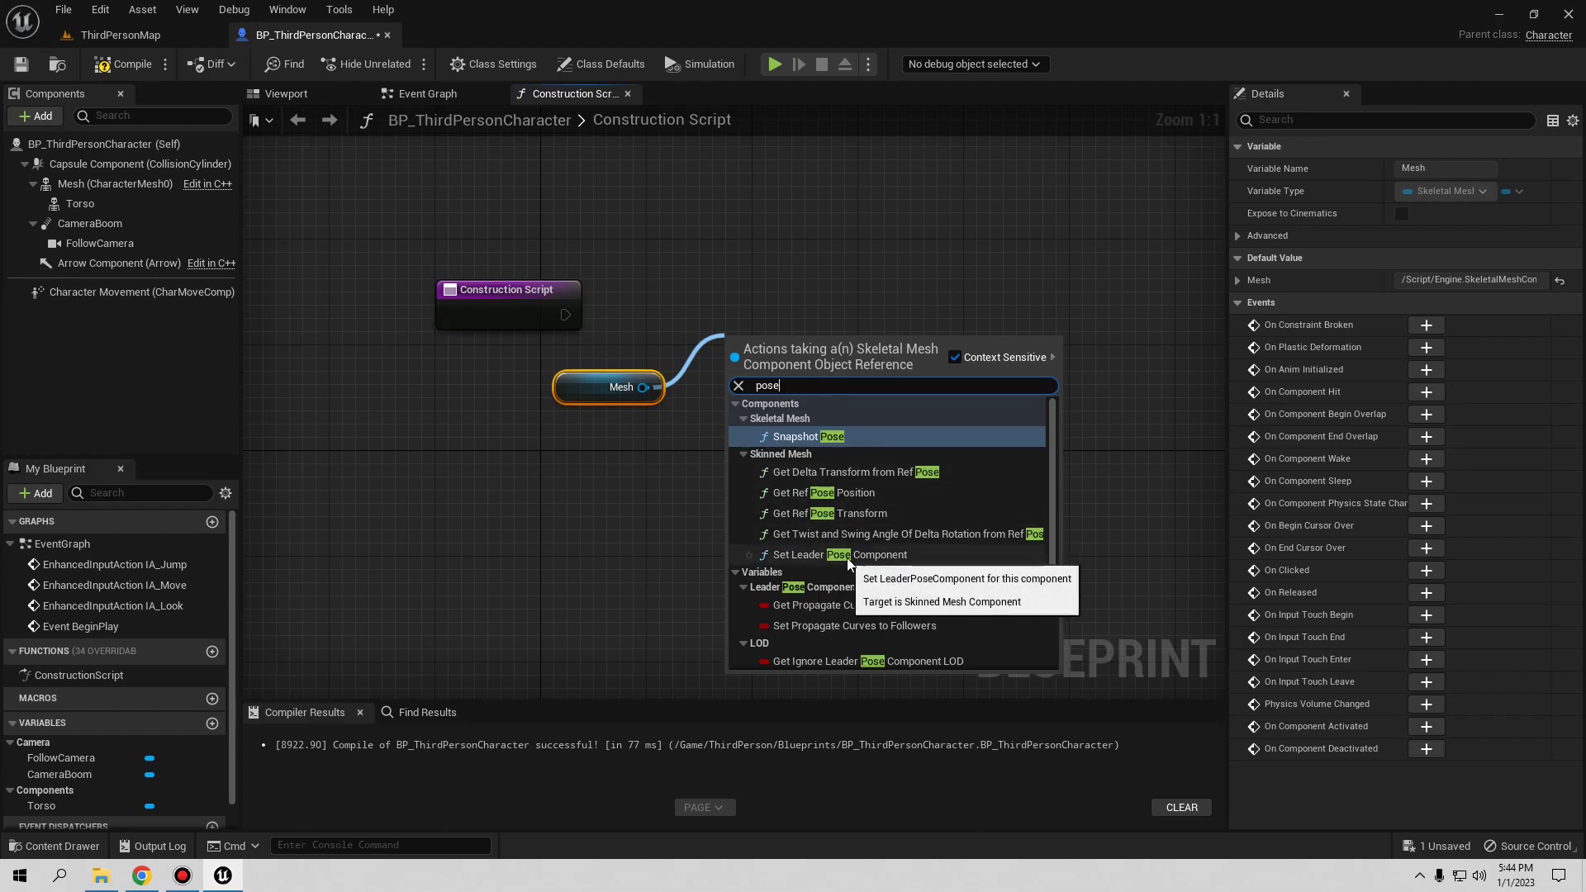
{"action": "left_click", "coordinate": [879, 556]}
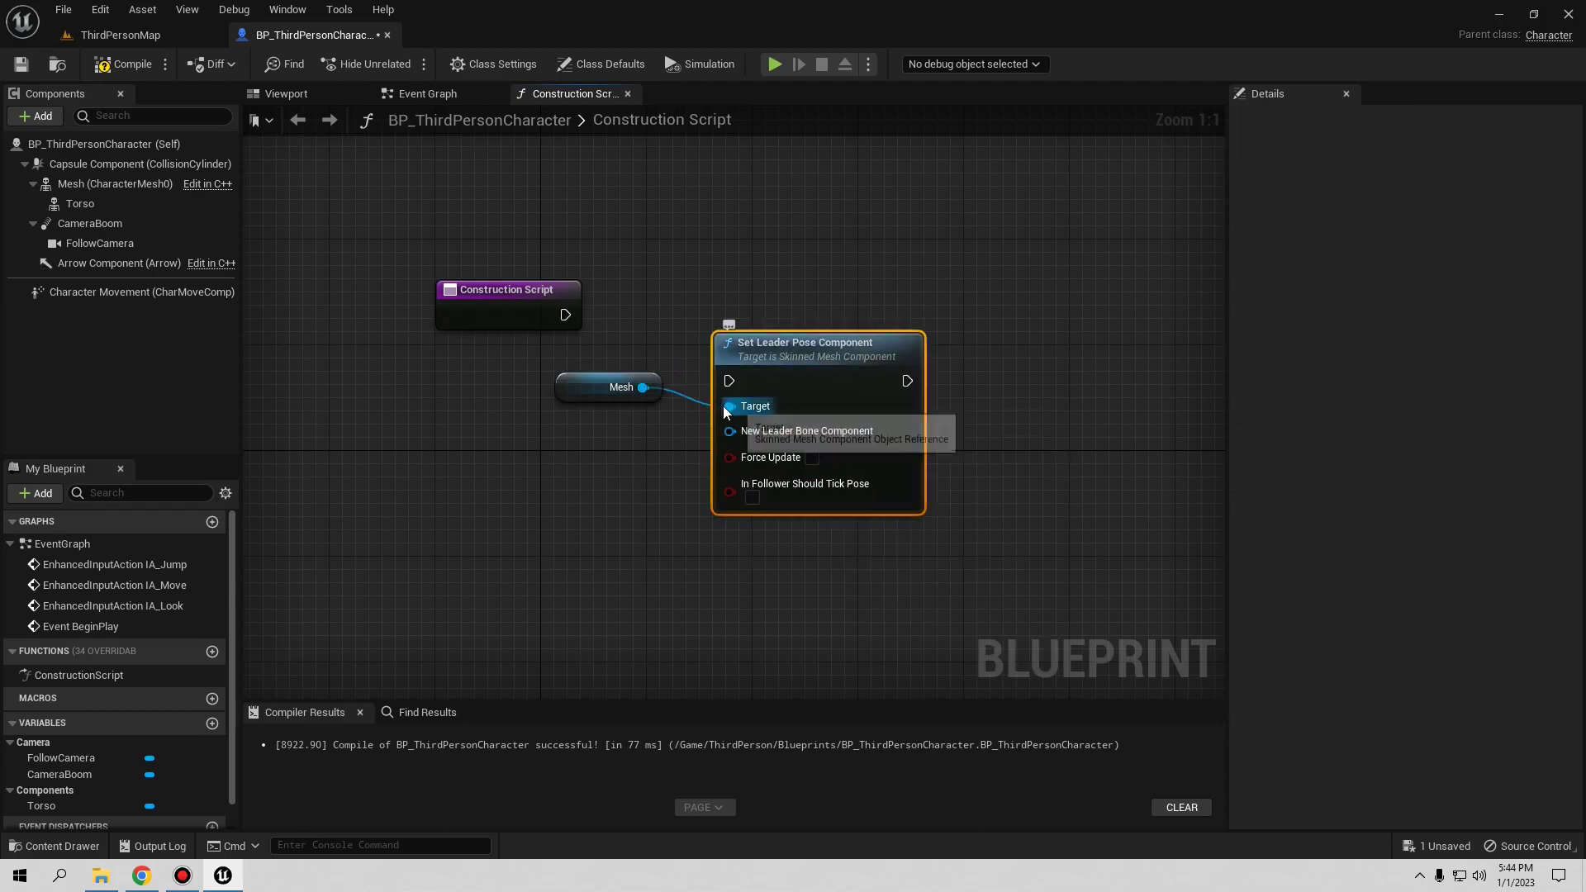
- Wire Torso as the node's Target and Mesh as leader, driven from Construction Script
{"action": "left_click", "coordinate": [734, 405], "text": "alt"}
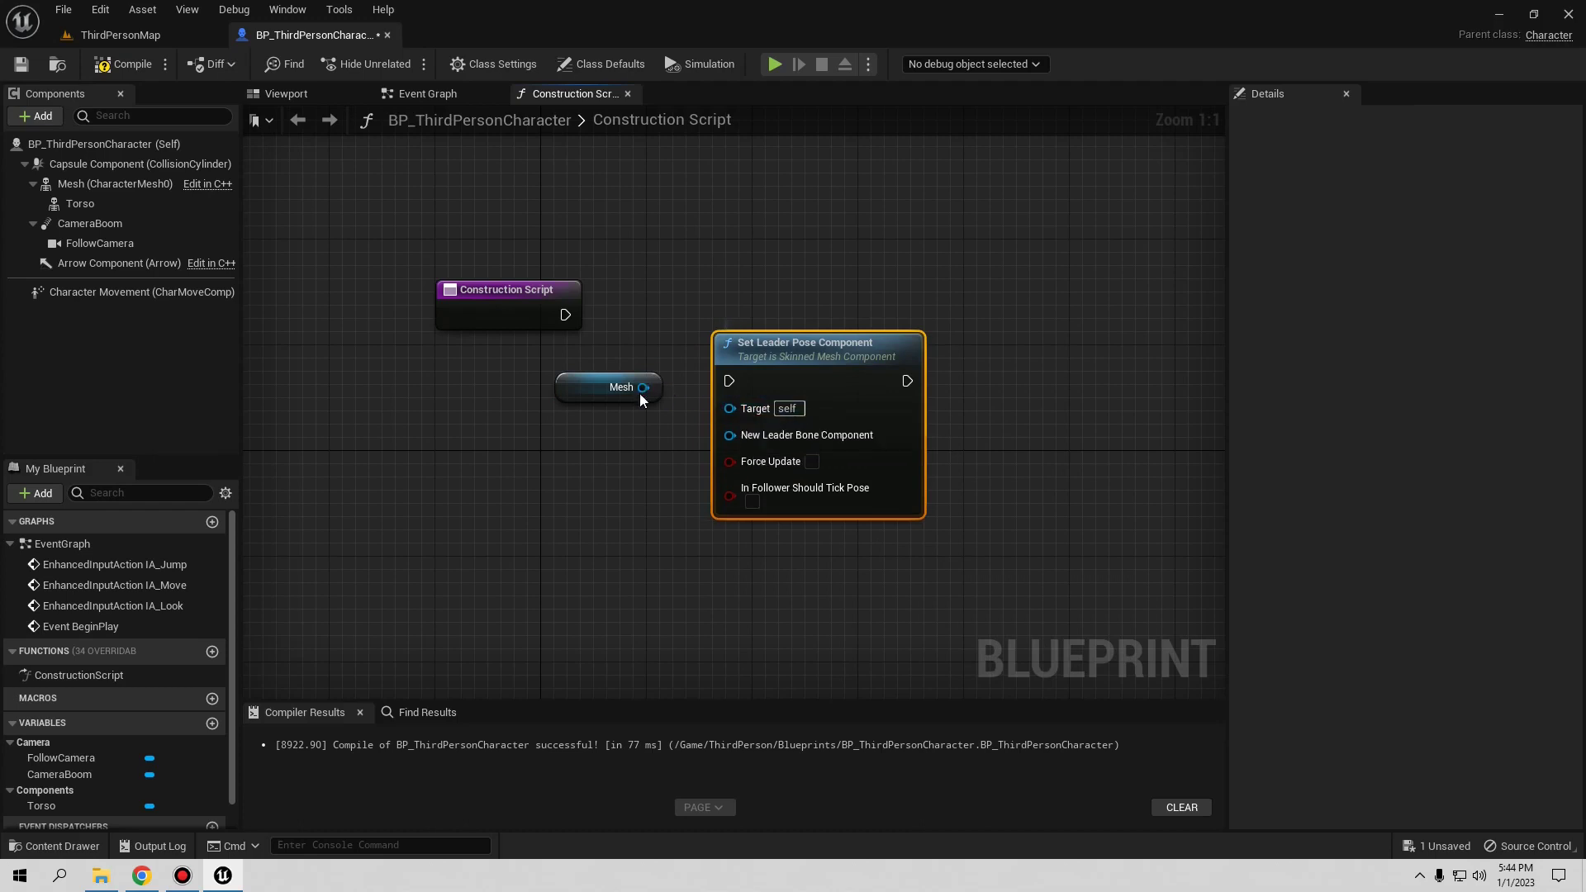
{"action": "left_click_drag", "start_coordinate": [588, 389], "coordinate": [735, 434]}
{"action": "left_click_drag", "start_coordinate": [784, 357], "coordinate": [771, 304]}
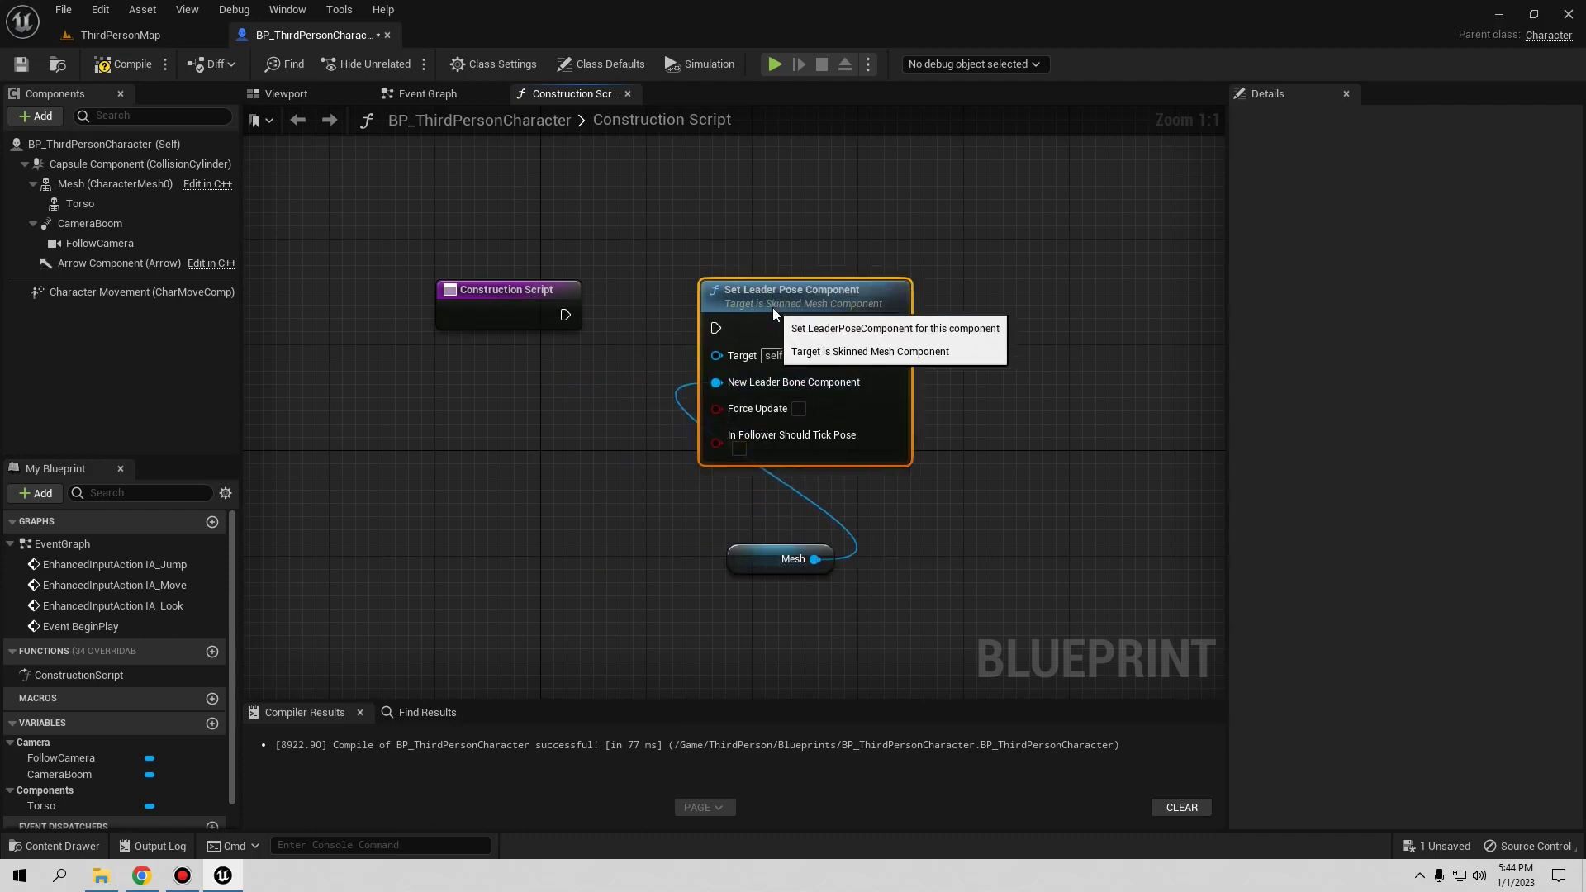
{"action": "left_click_drag", "start_coordinate": [757, 565], "coordinate": [744, 509]}
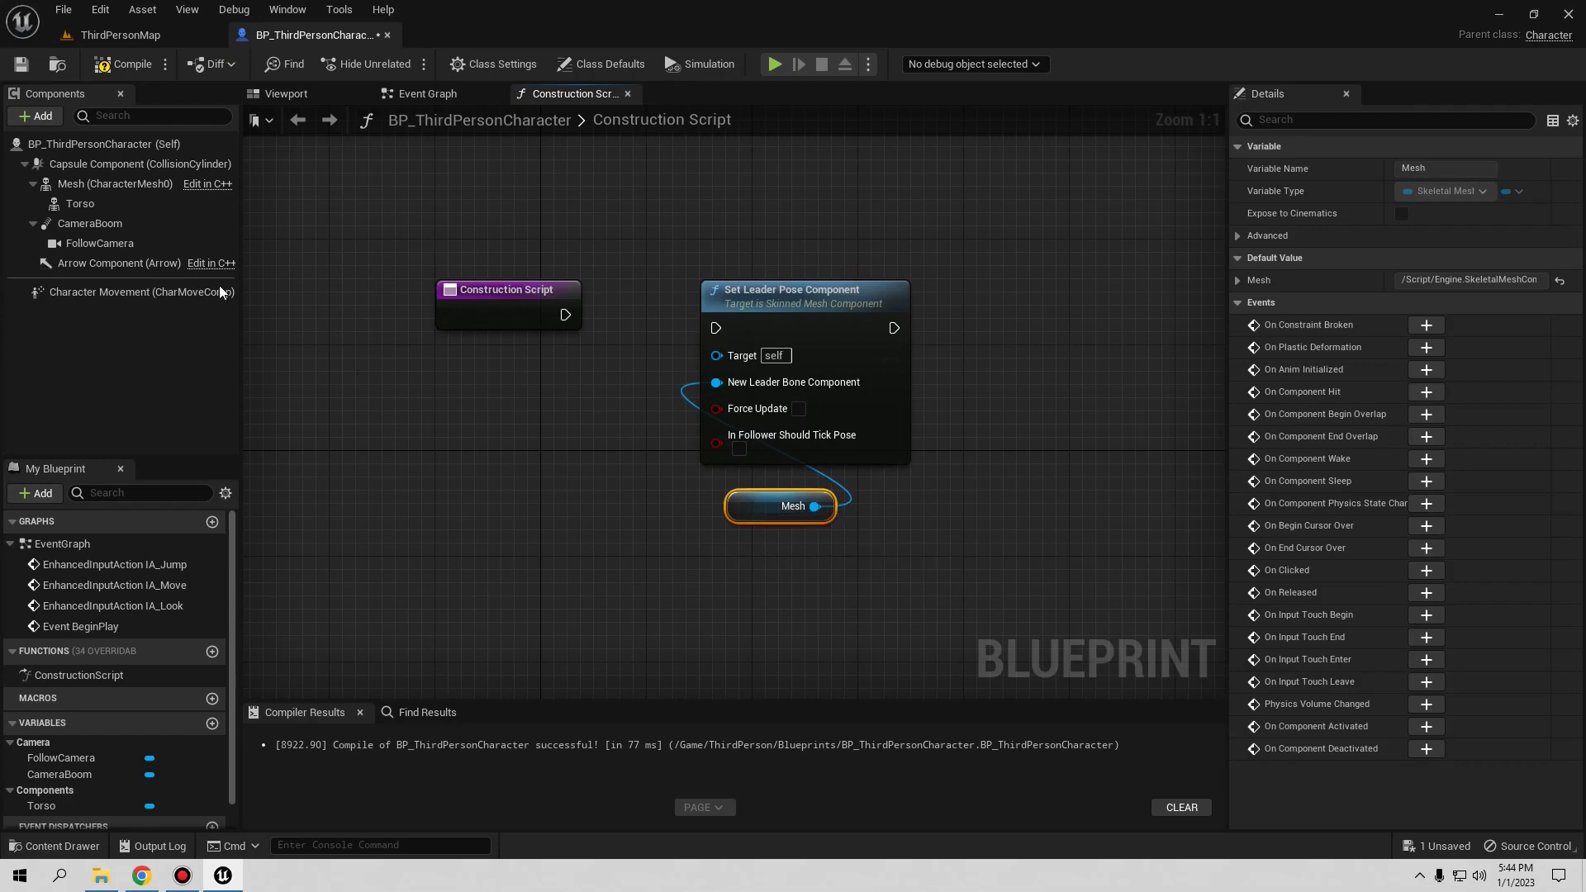
{"action": "left_click_drag", "start_coordinate": [68, 203], "coordinate": [712, 355]}
{"action": "left_click_drag", "start_coordinate": [573, 318], "coordinate": [715, 328]}
{"action": "left_click_drag", "start_coordinate": [763, 405], "coordinate": [811, 311]}
- Compile and save the blueprint, then playtest the level and exit
{"action": "left_click", "coordinate": [124, 68]}
{"action": "left_click", "coordinate": [24, 67]}
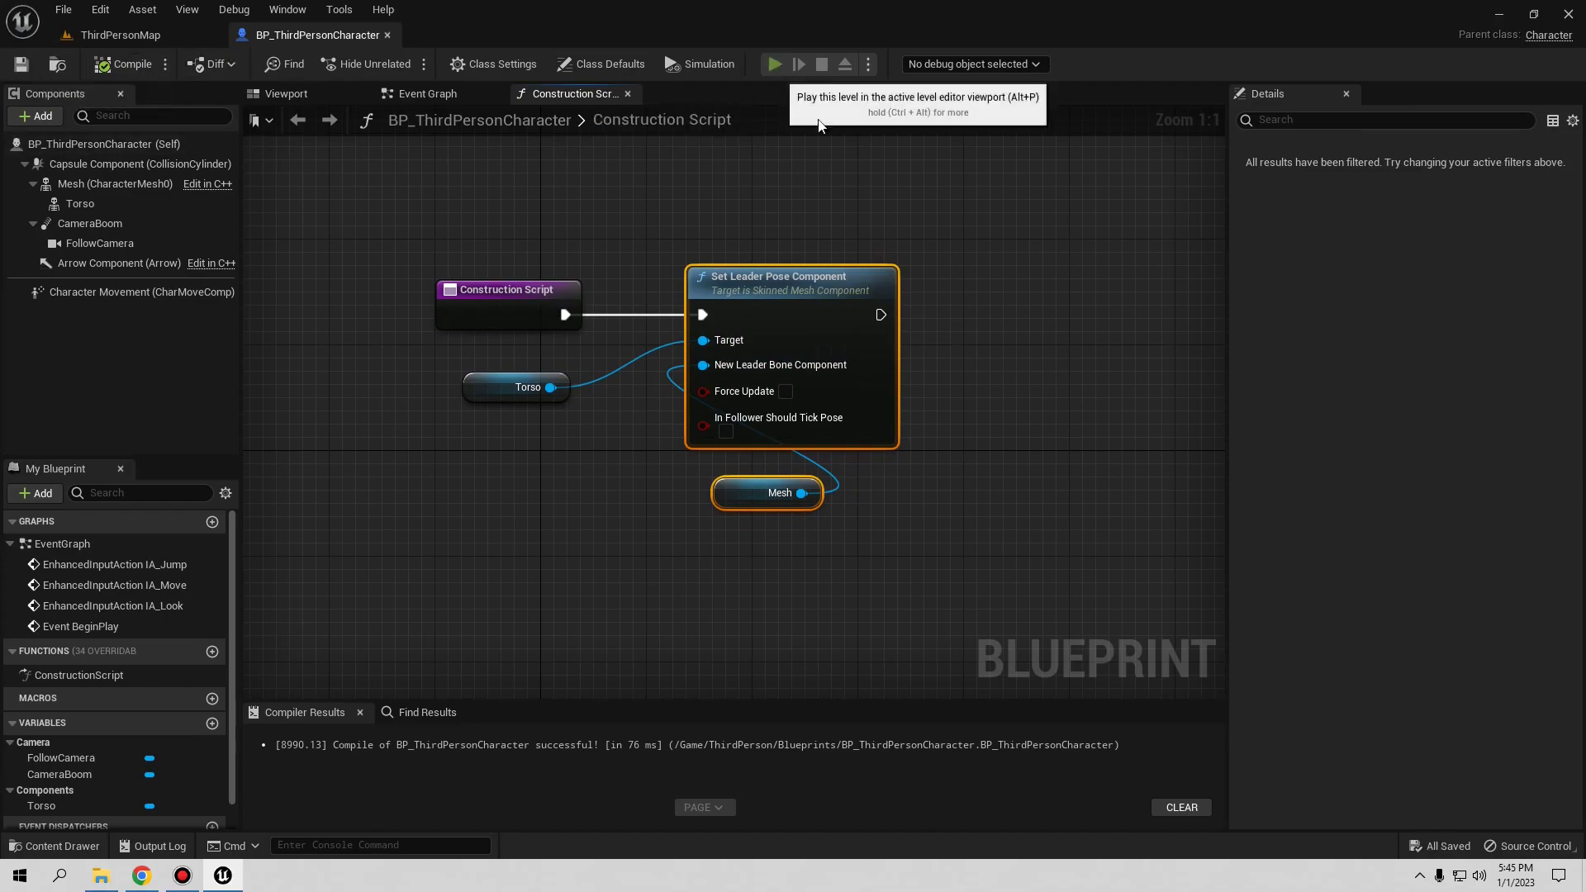
{"action": "left_click", "coordinate": [776, 65]}
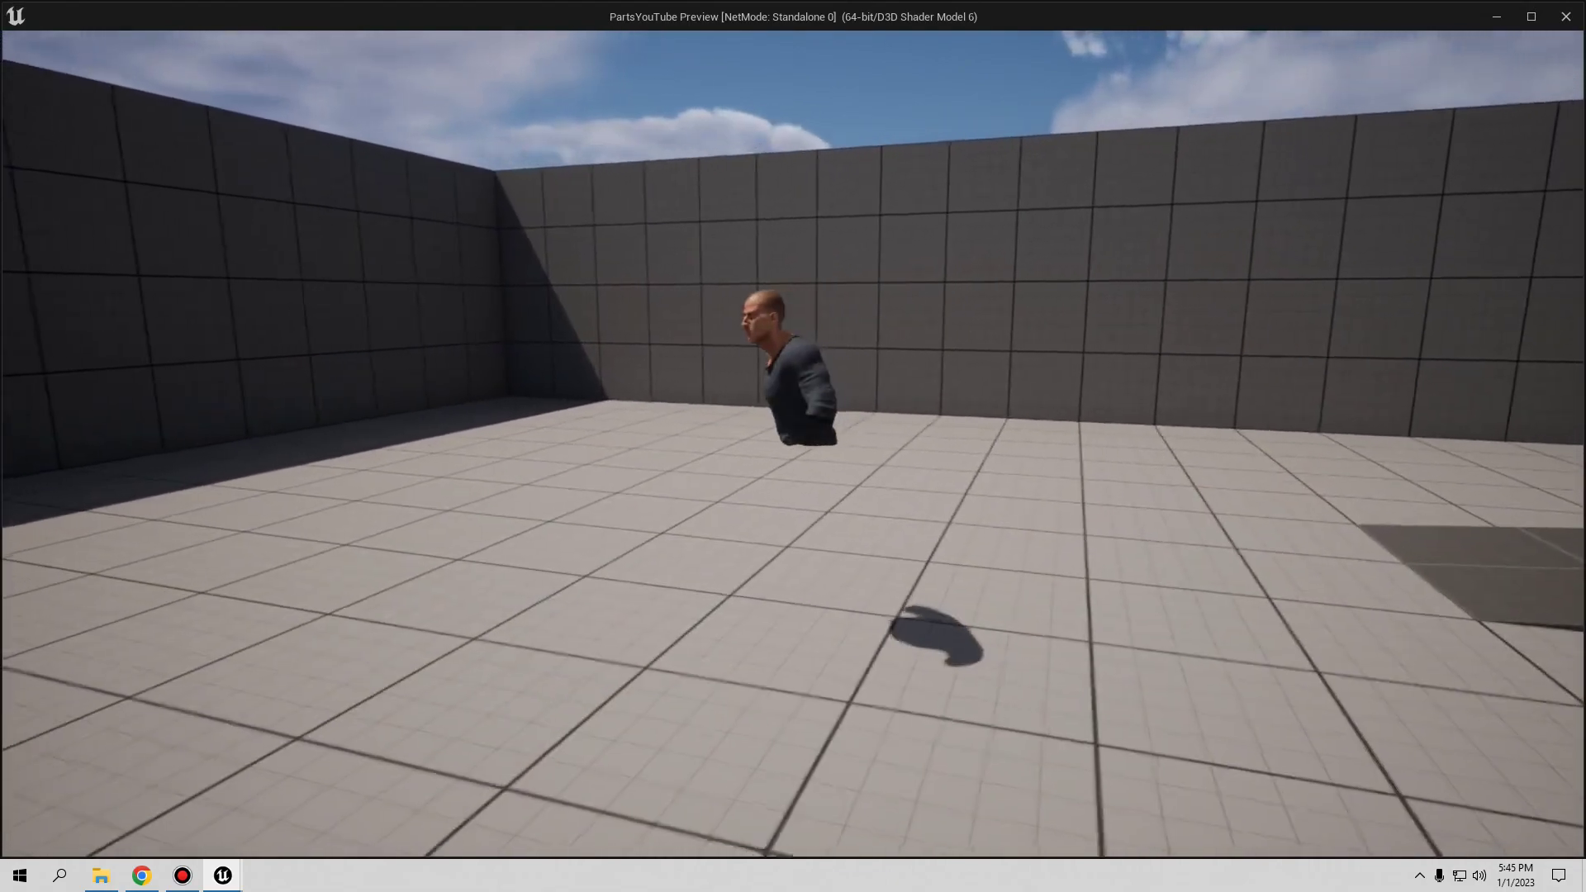
{"action": "key", "text": "Escape"}
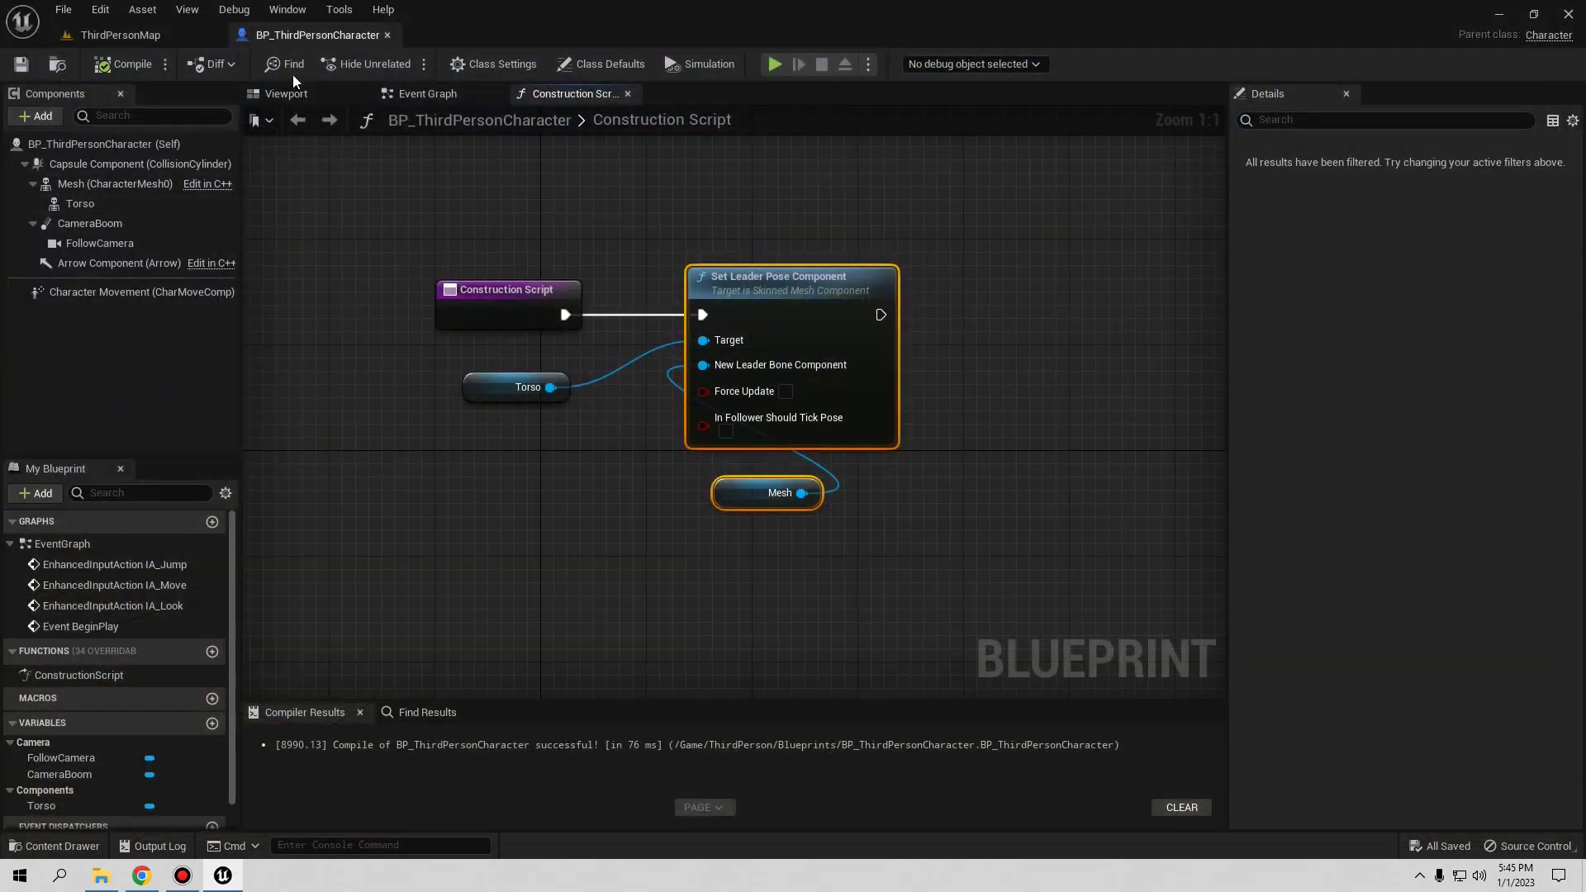
- Set the Mesh's Anim to Play to ThirdPersonRun, compile and save, then bring up Mesh's actions
{"action": "left_click", "coordinate": [84, 185]}
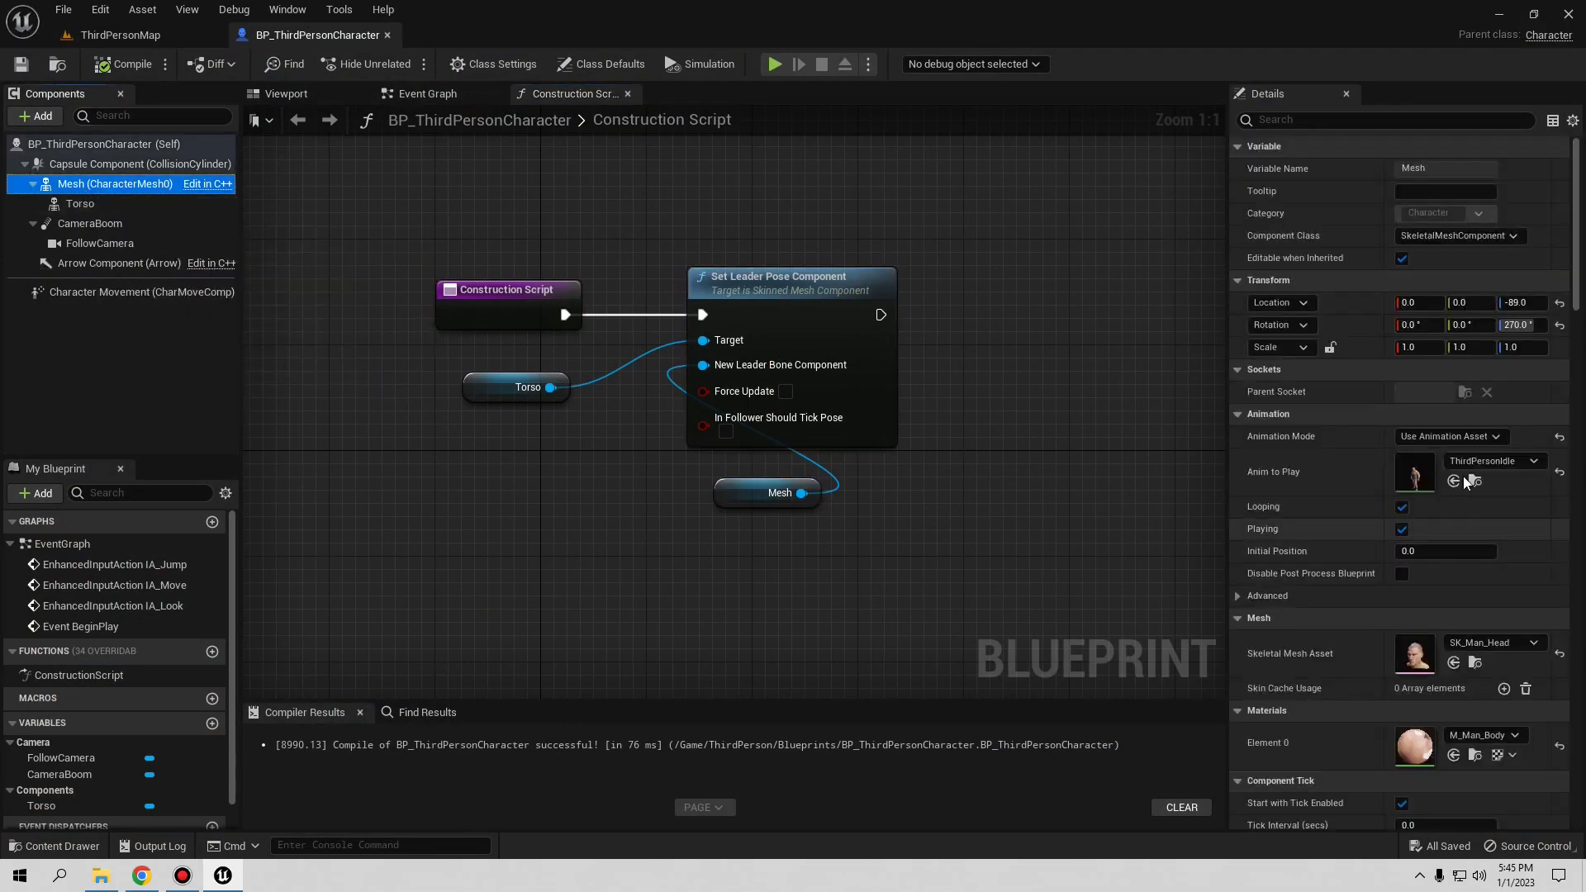
{"action": "left_click", "coordinate": [1505, 466]}
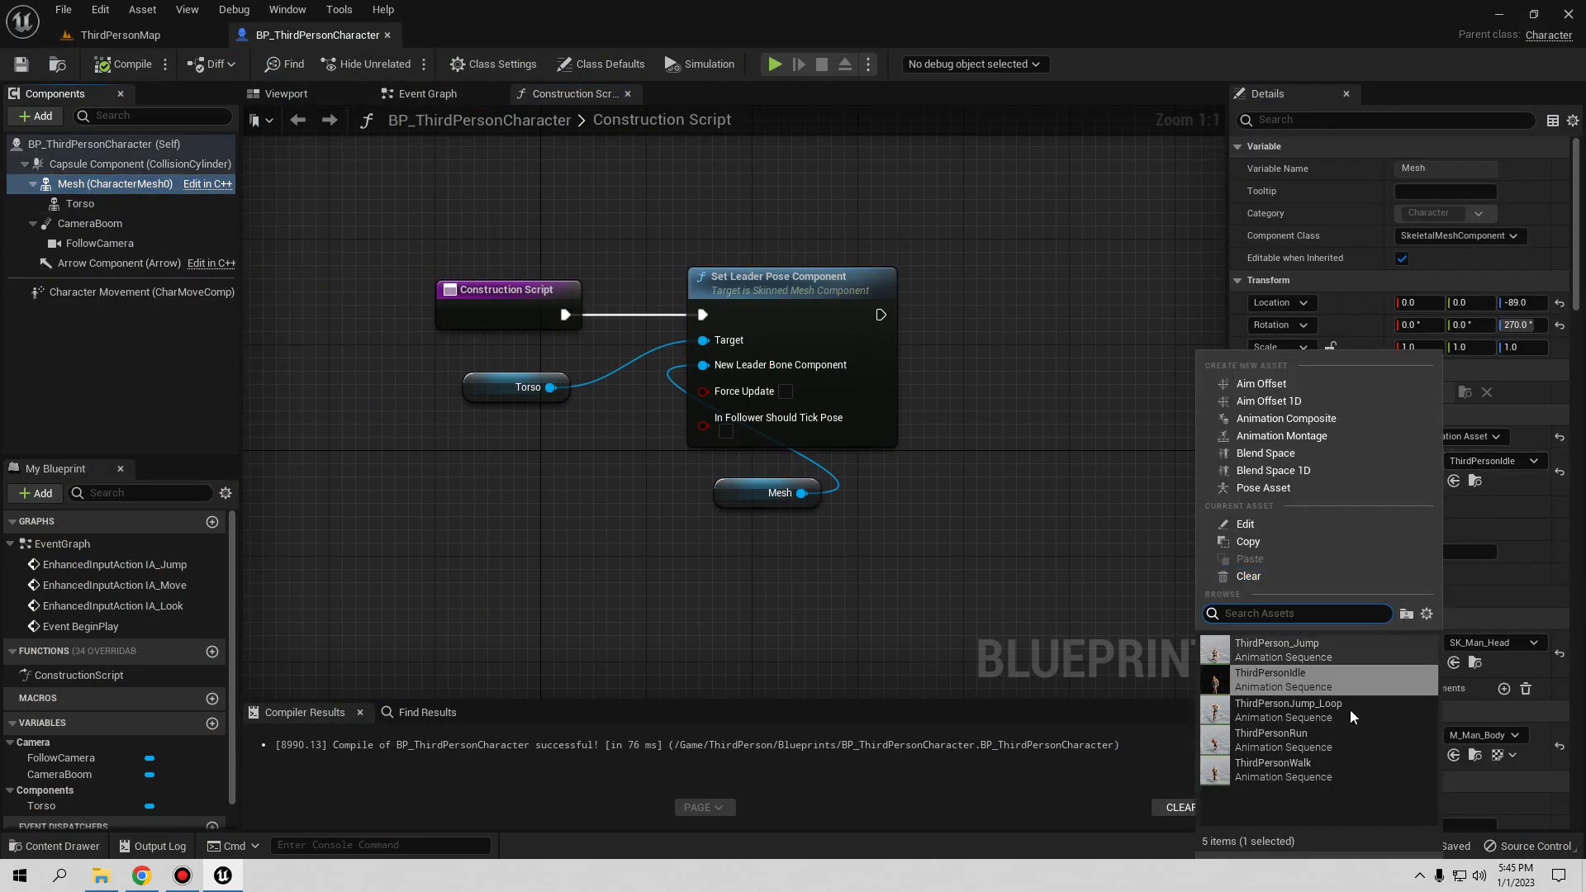
{"action": "left_click", "coordinate": [1331, 738]}
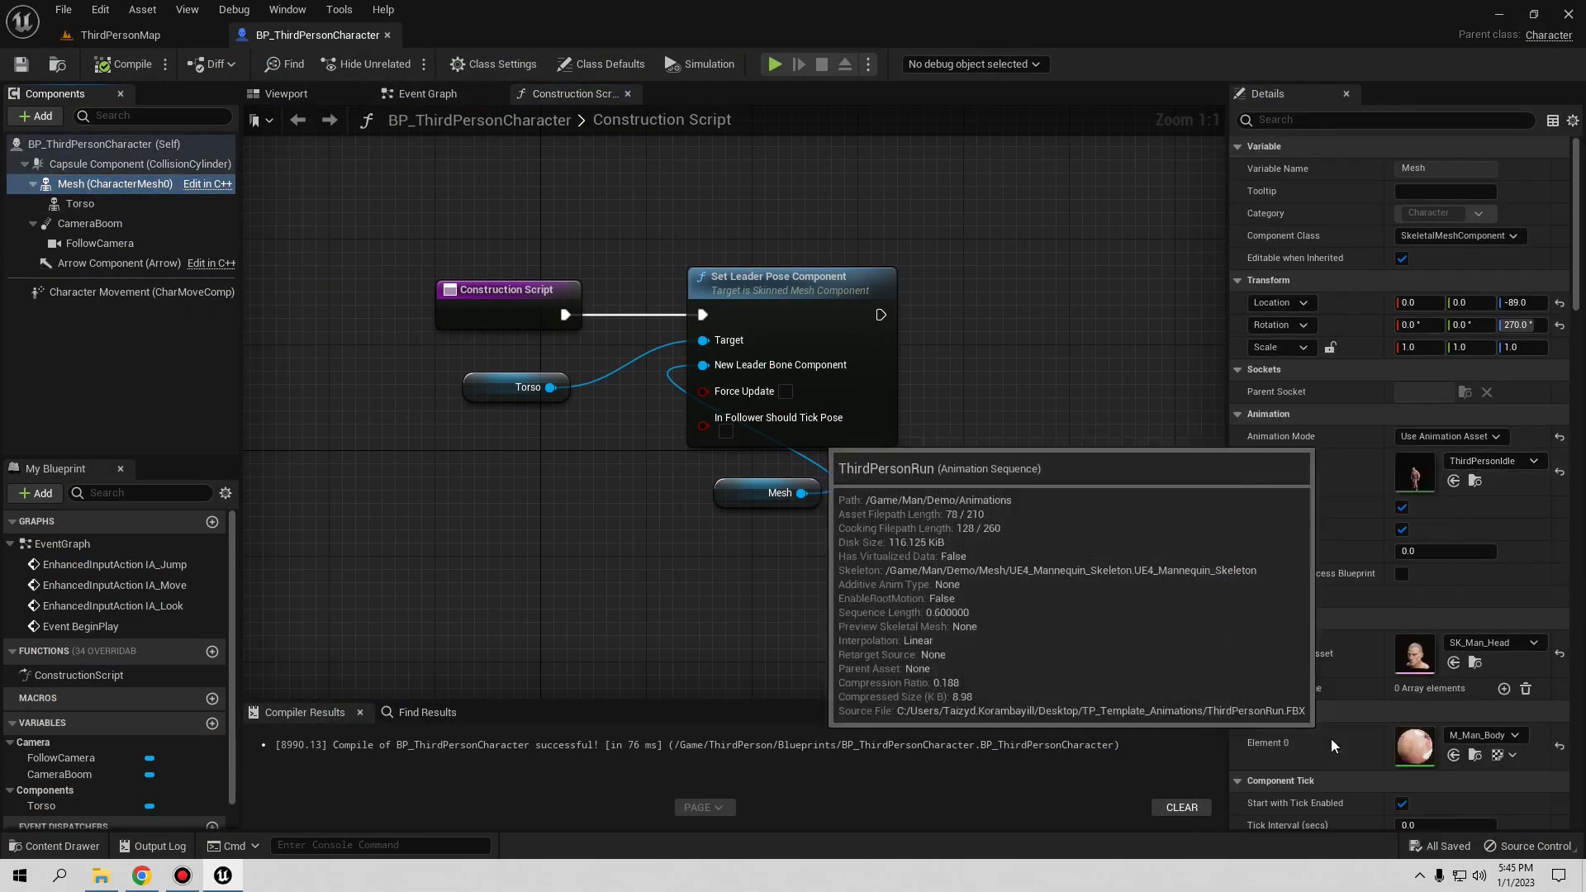
{"action": "left_click", "coordinate": [103, 66]}
{"action": "left_click", "coordinate": [21, 64]}
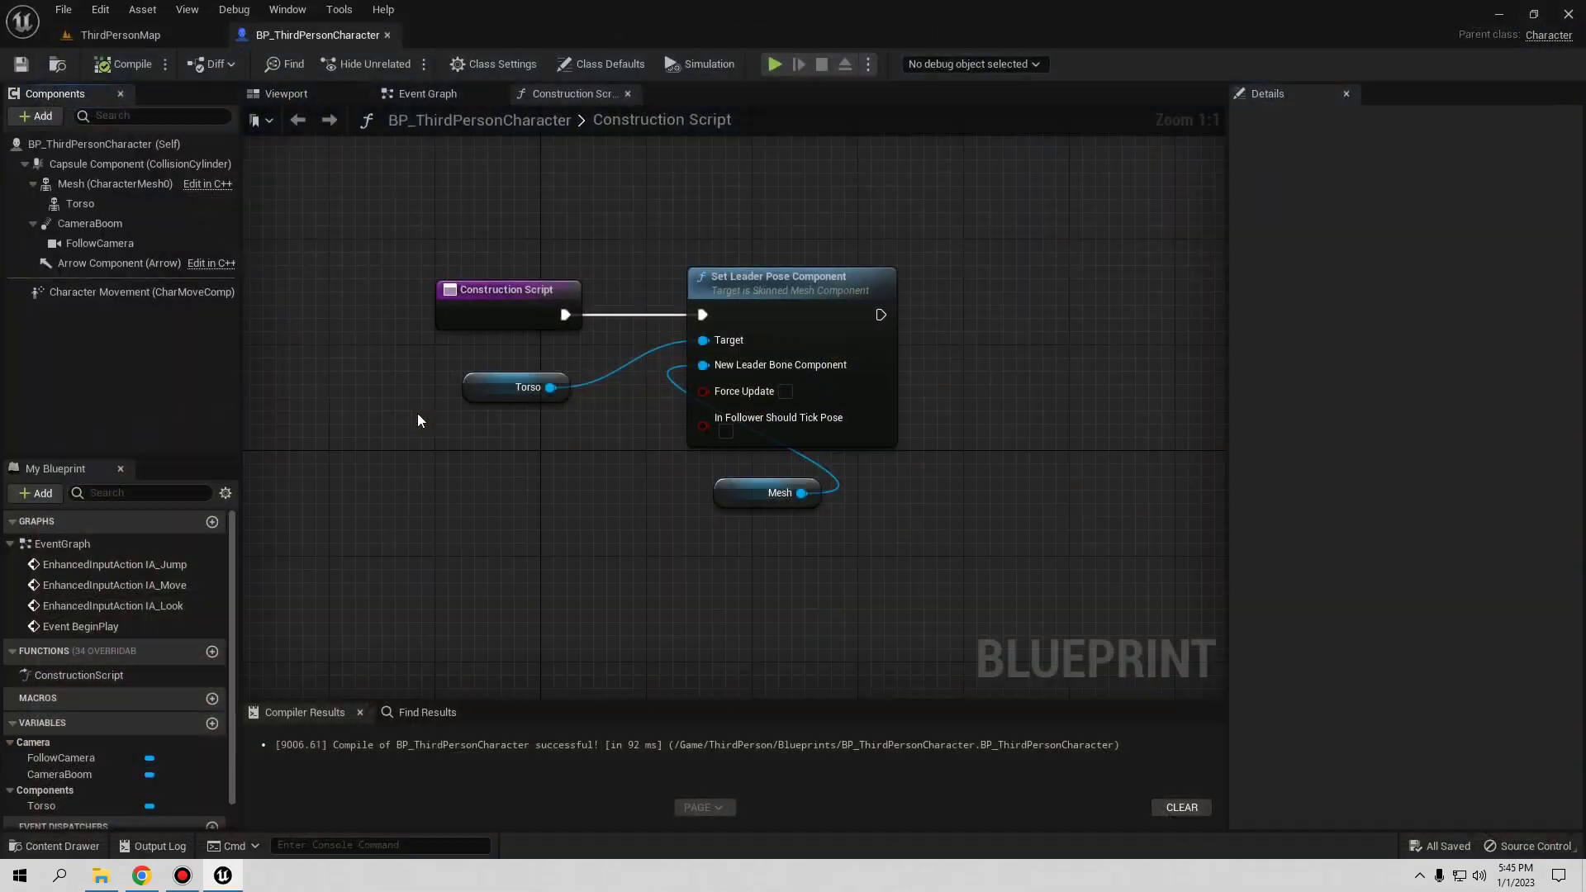
{"action": "left_click", "coordinate": [100, 185]}
{"action": "right_click", "coordinate": [102, 187]}
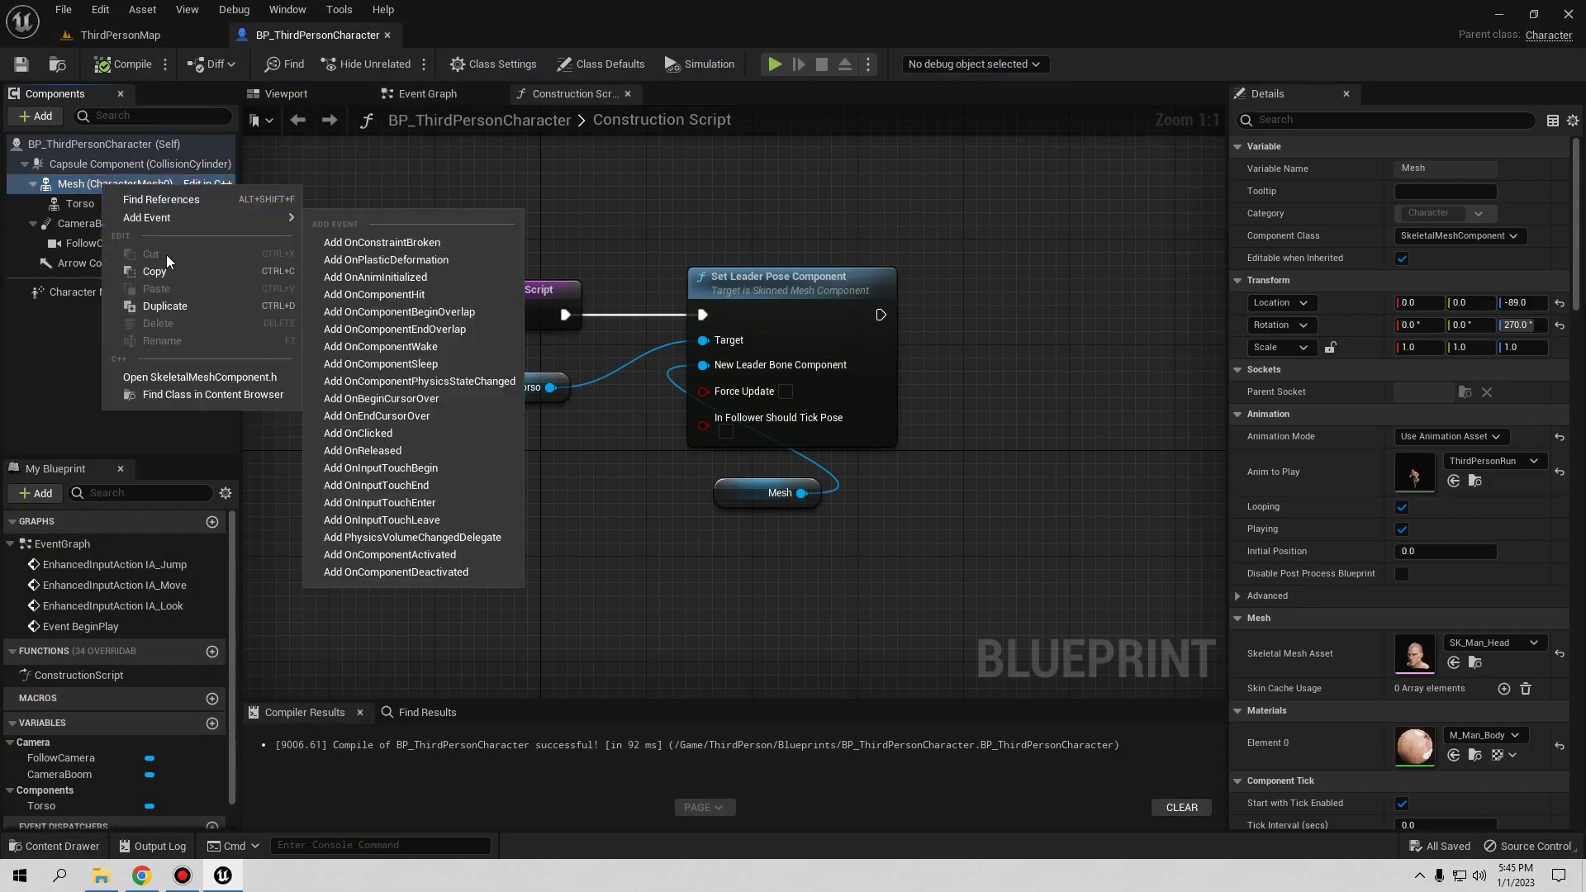
- Add an Arms skeletal mesh component under Mesh using SK_Man_Arms
{"action": "left_click", "coordinate": [76, 180]}
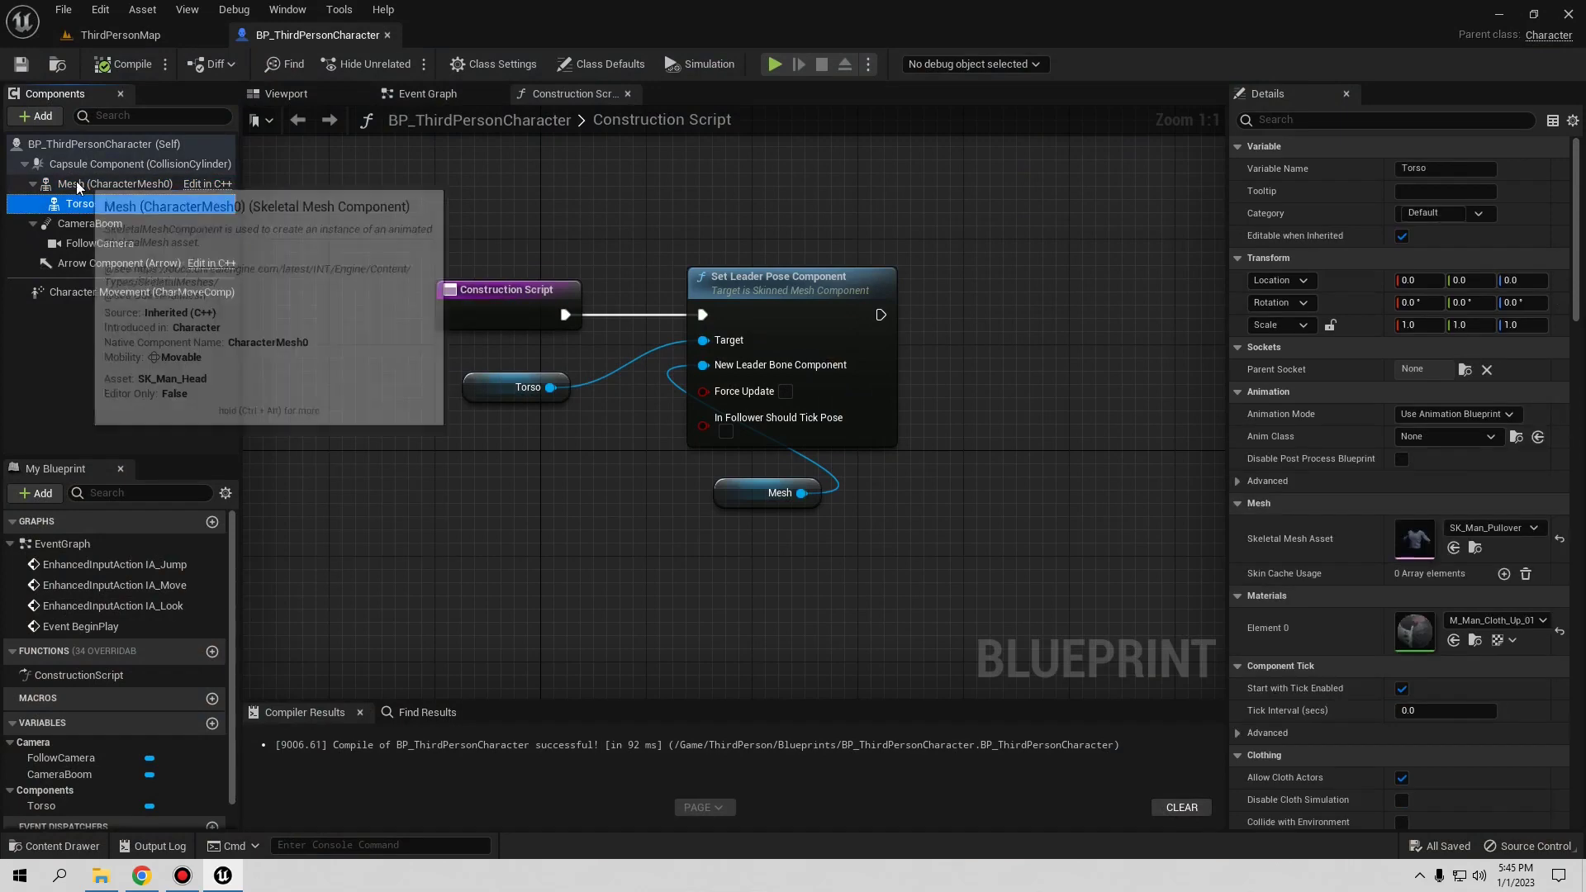
{"action": "left_click", "coordinate": [38, 116]}
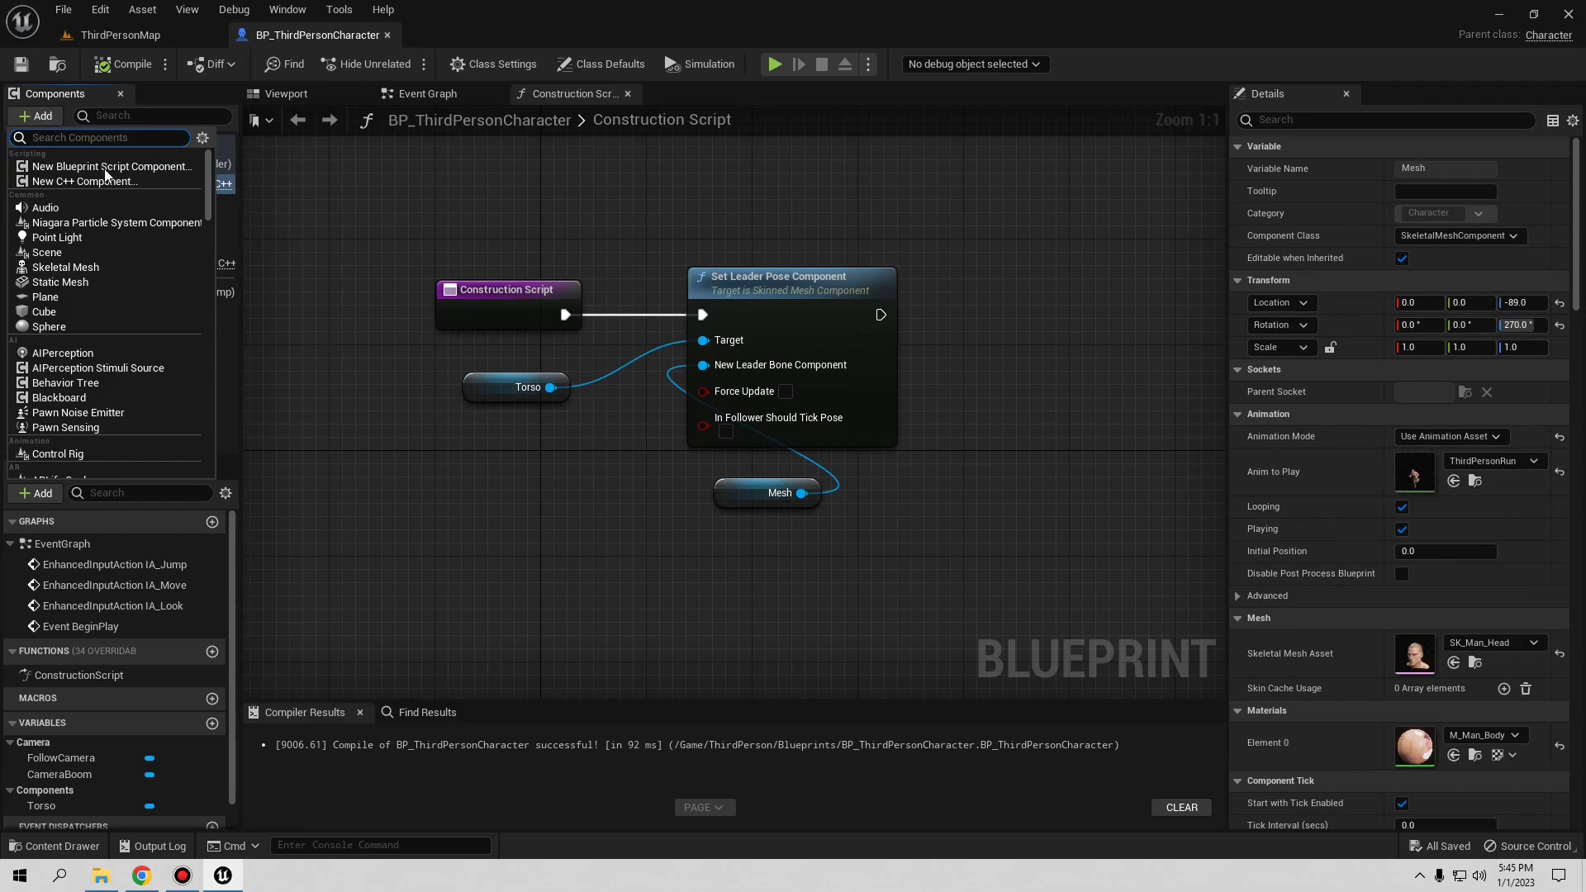
{"action": "left_click", "coordinate": [67, 266]}
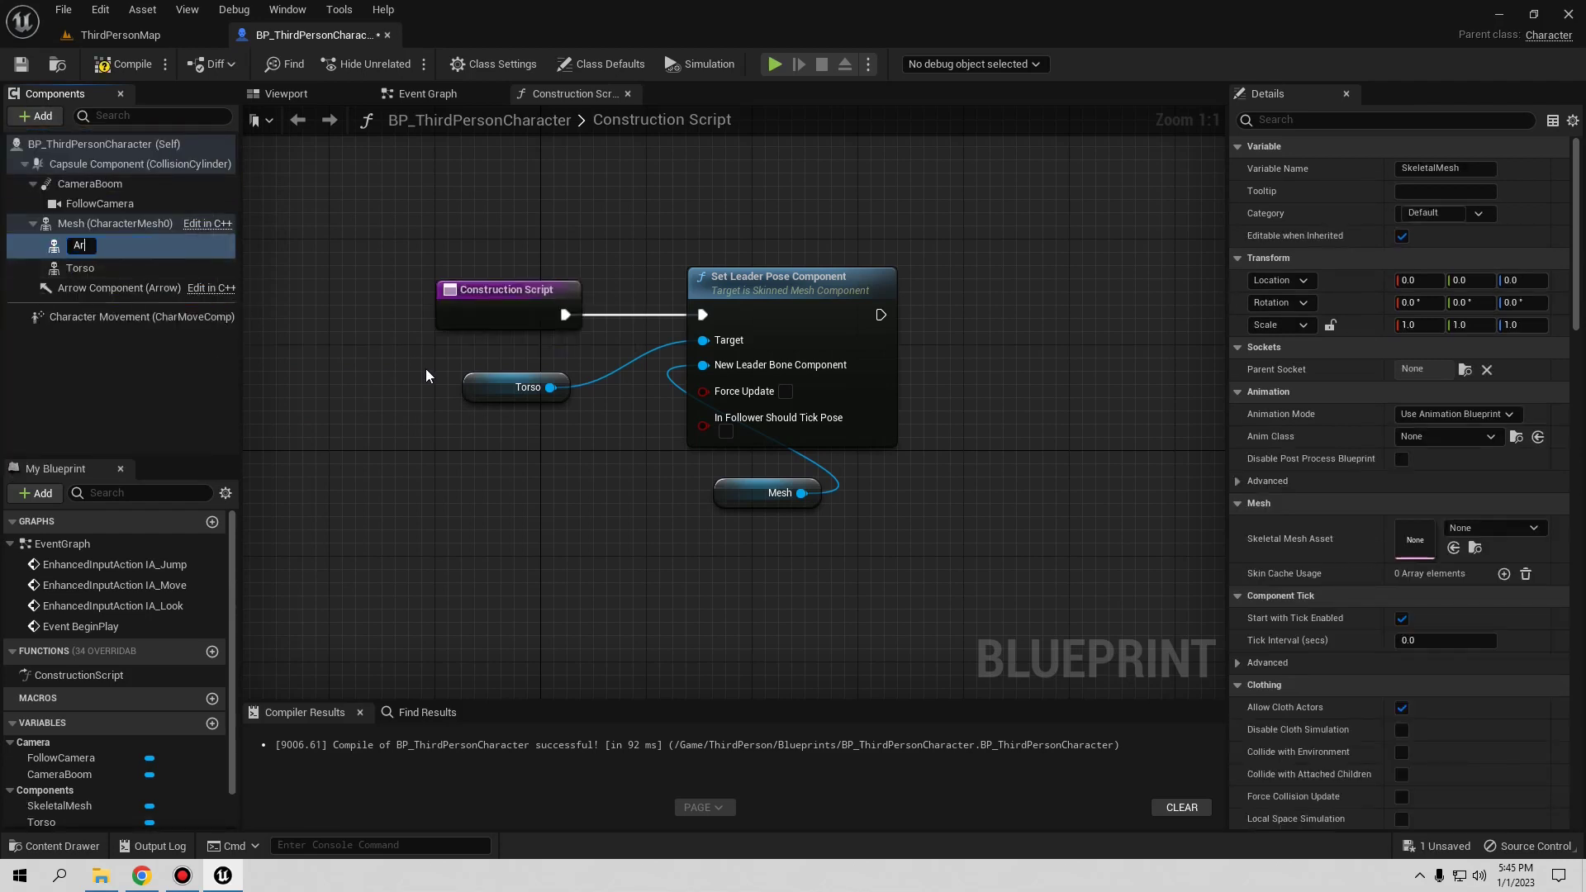
{"action": "key", "text": "Return"}
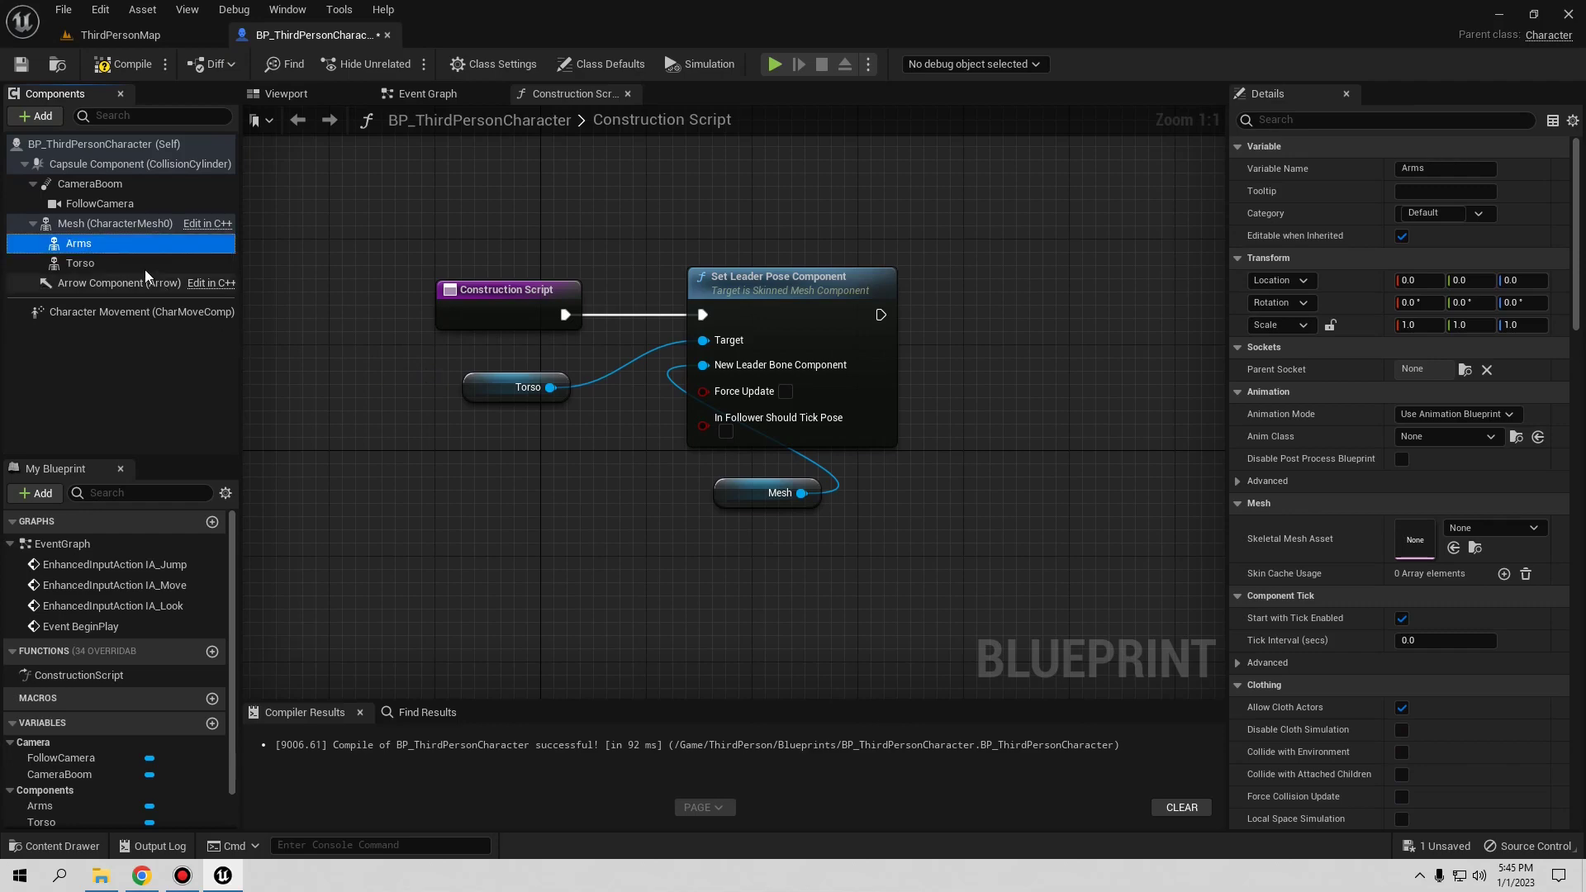
{"action": "left_click", "coordinate": [1486, 525]}
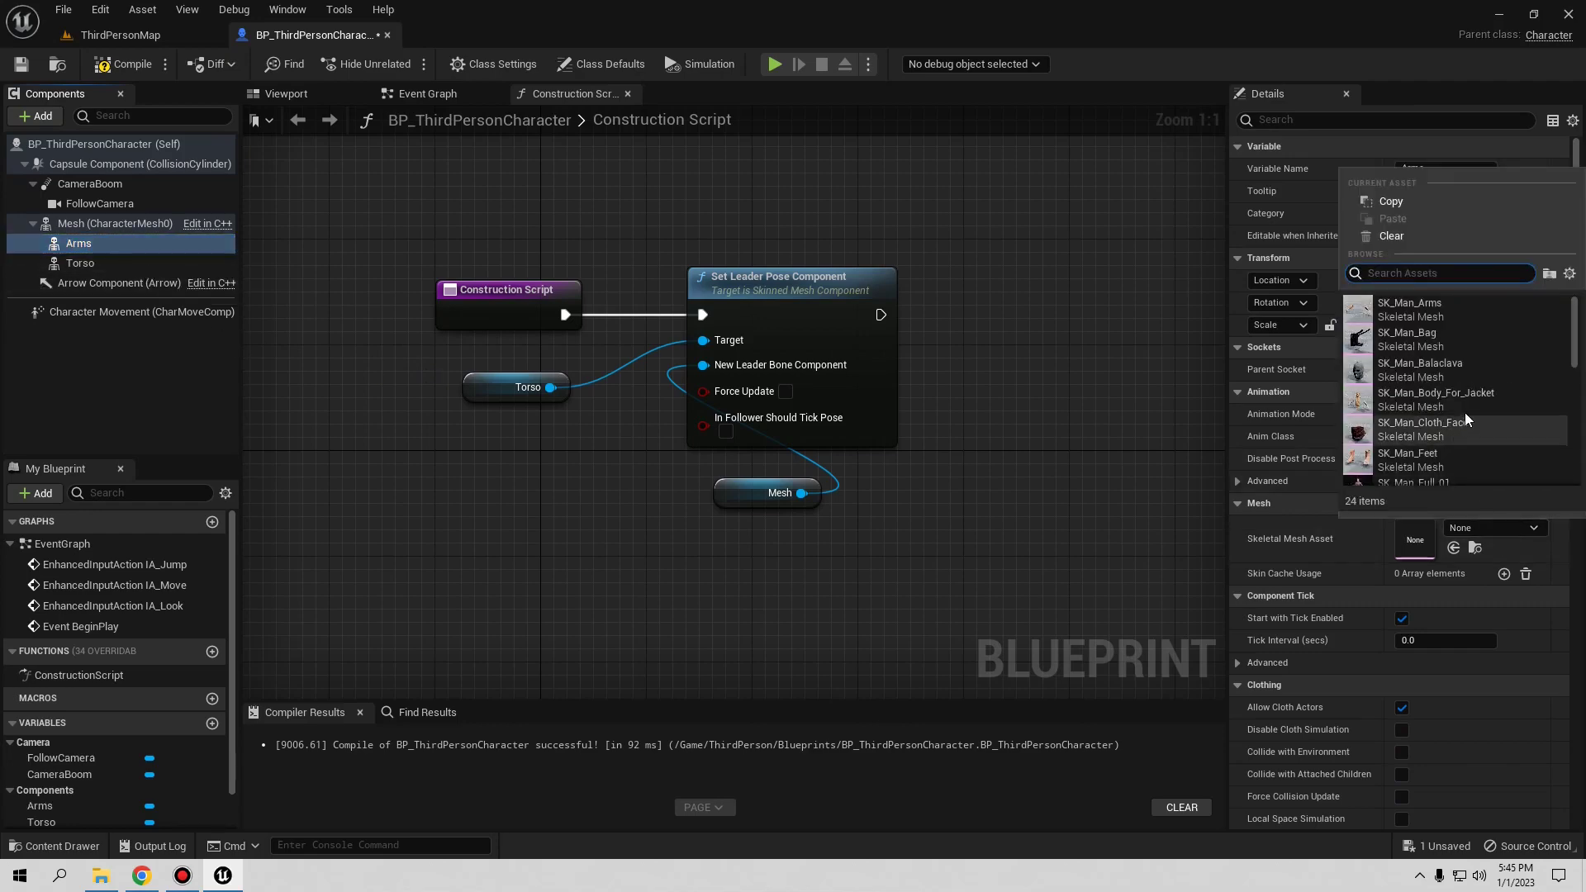
{"action": "scroll", "coordinate": [1456, 404], "scroll_direction": "down", "scroll_amount": 6}
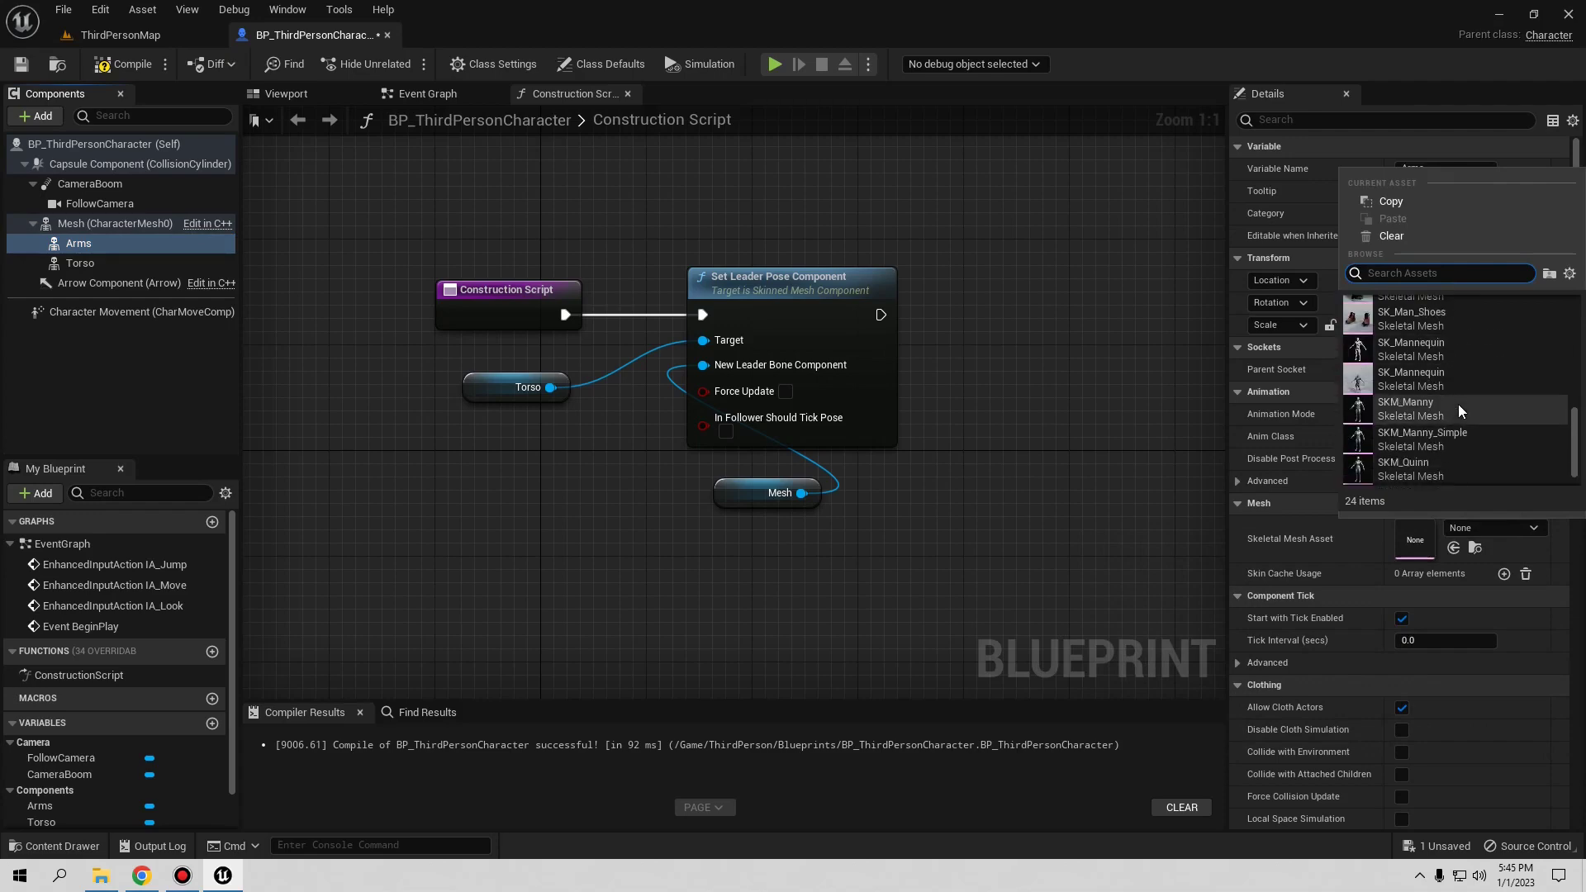
{"action": "scroll", "coordinate": [1437, 394], "scroll_direction": "up", "scroll_amount": 1}
{"action": "scroll", "coordinate": [1434, 394], "scroll_direction": "up", "scroll_amount": 6}
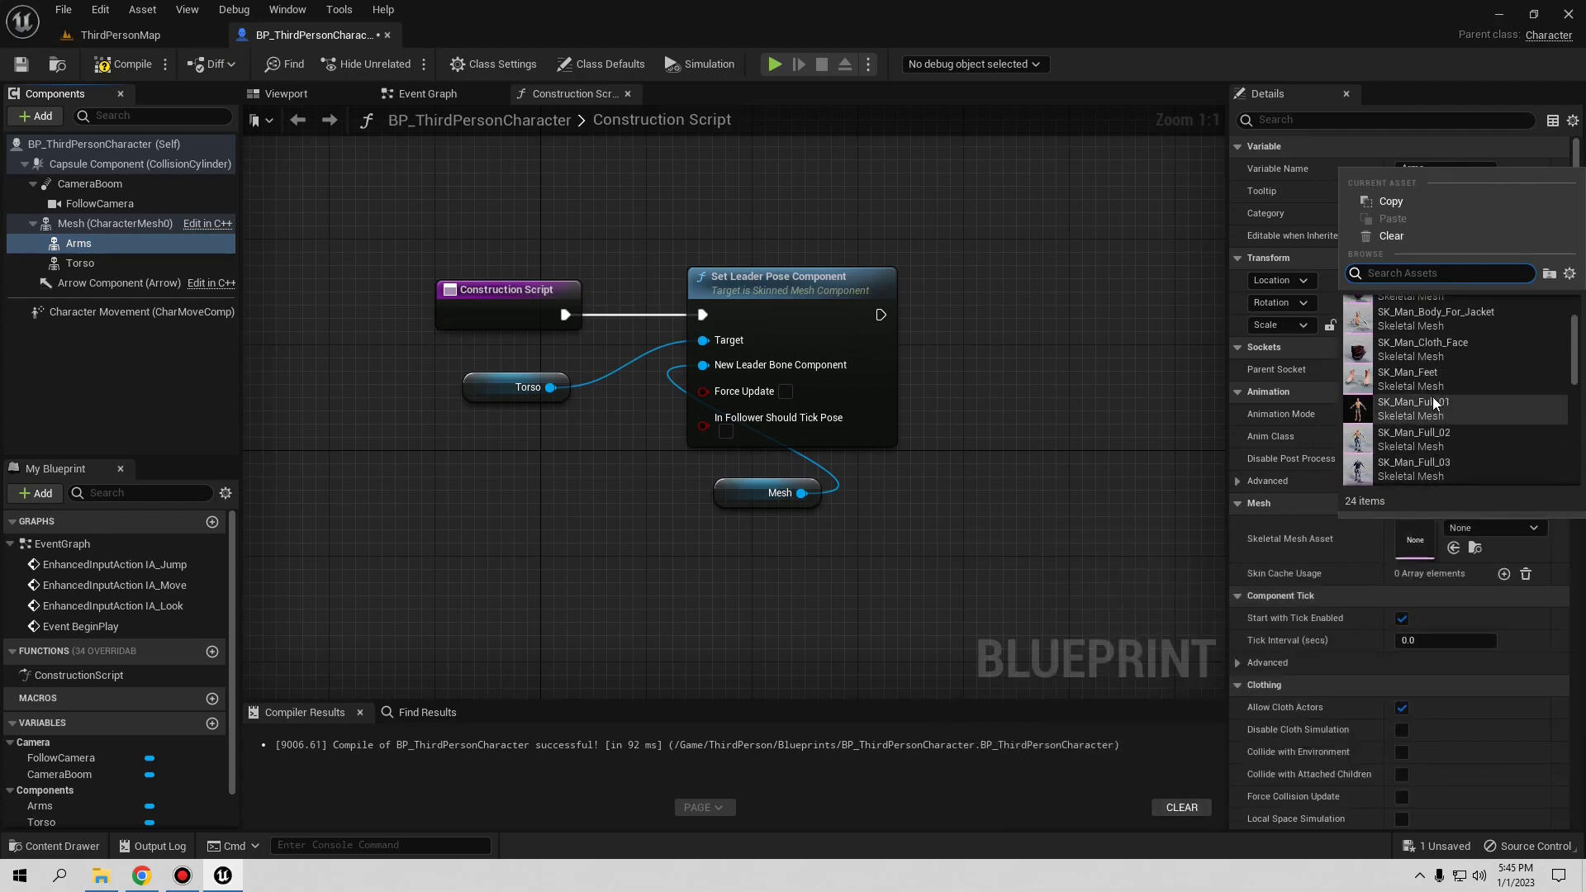
{"action": "left_click", "coordinate": [1417, 307]}
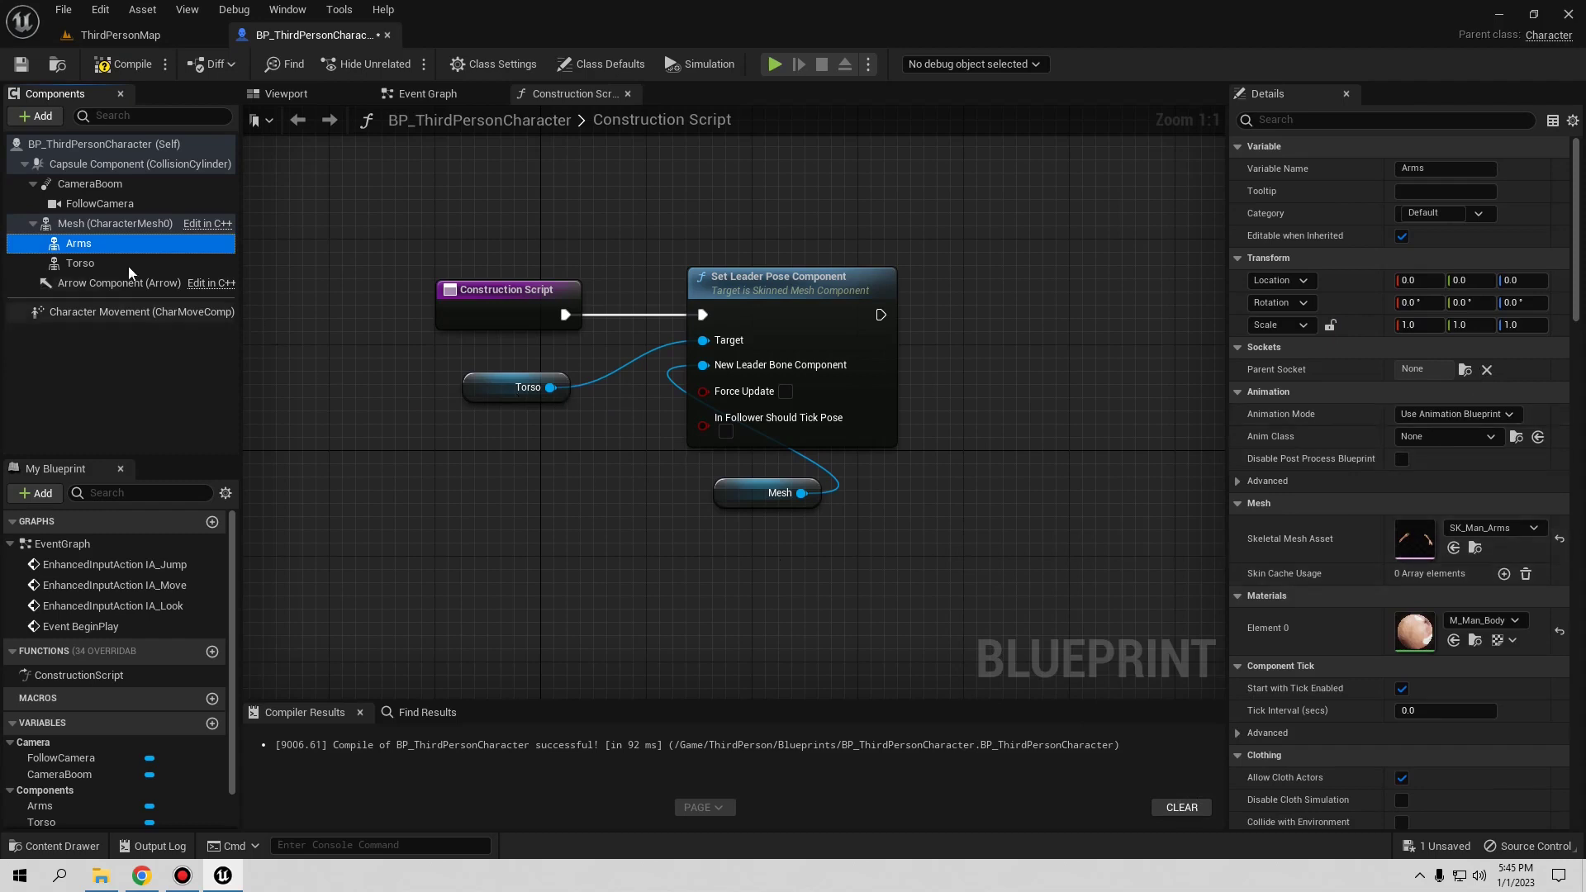
- Connect an Arms reference to Set Leader Pose Component's Target, then compile and save
{"action": "left_click_drag", "start_coordinate": [83, 242], "coordinate": [712, 343]}
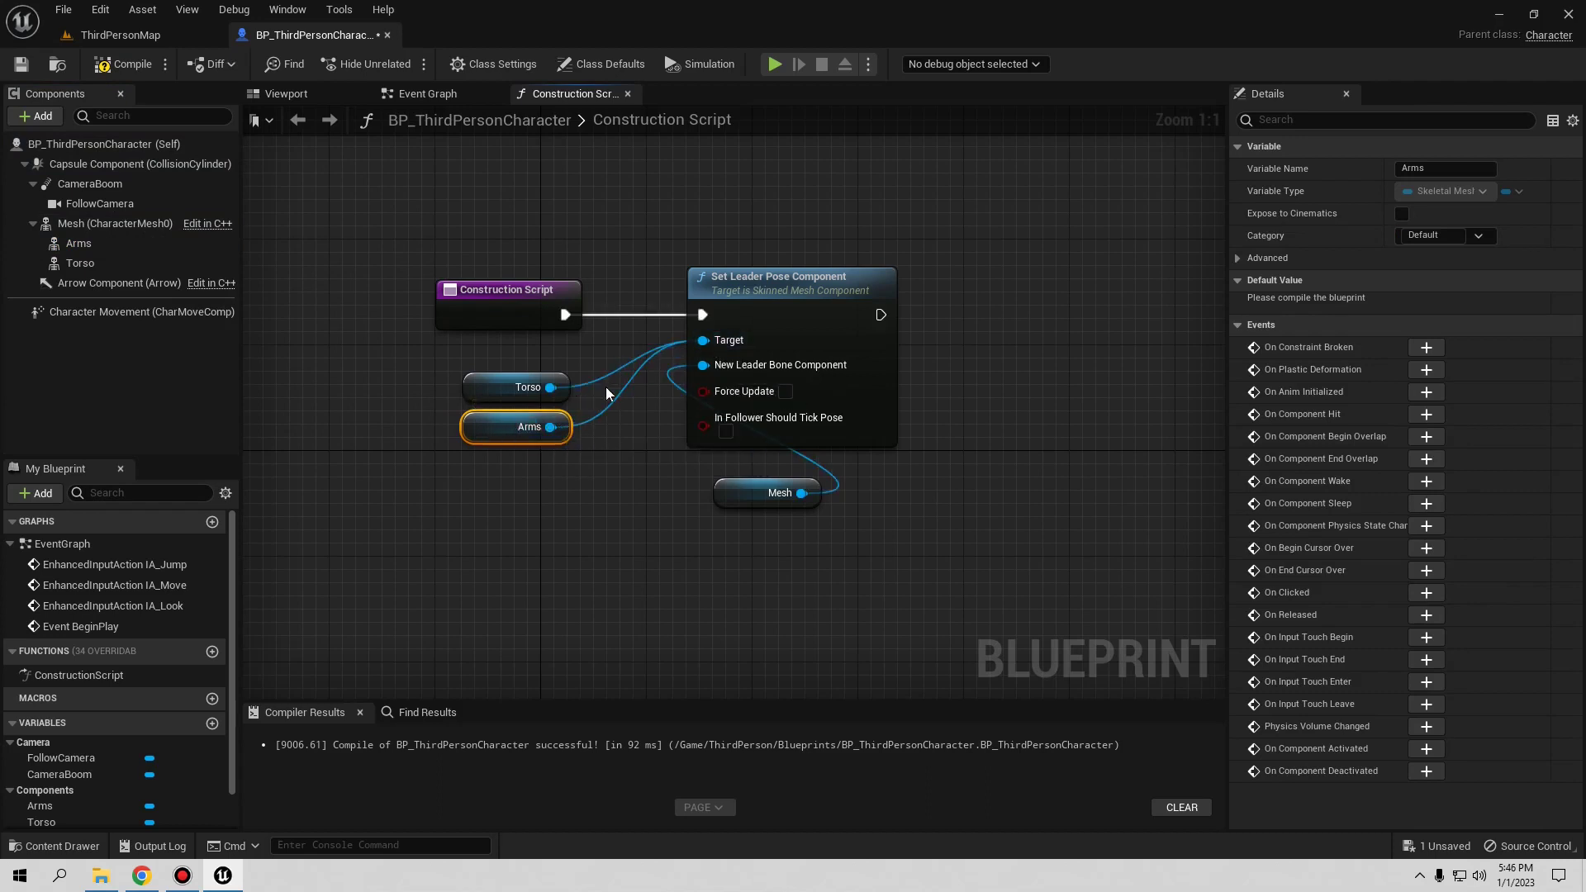
{"action": "left_click", "coordinate": [123, 73]}
{"action": "left_click", "coordinate": [31, 67]}
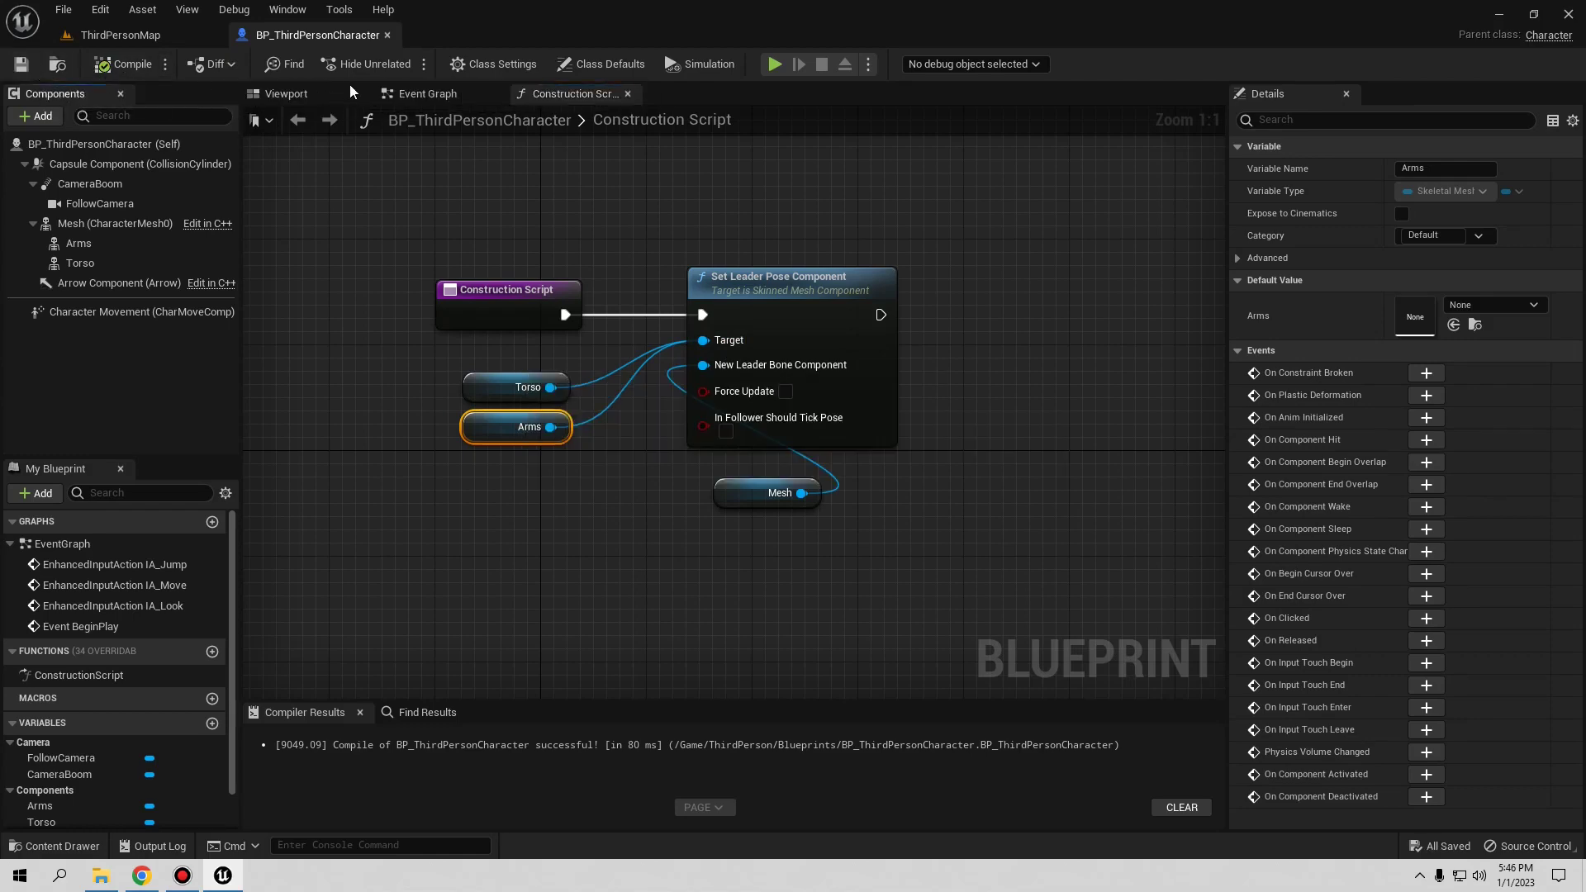
{"action": "left_click", "coordinate": [417, 94]}
- Add a new skeletal mesh component named Legs under the character's Mesh
{"action": "left_click", "coordinate": [285, 93]}
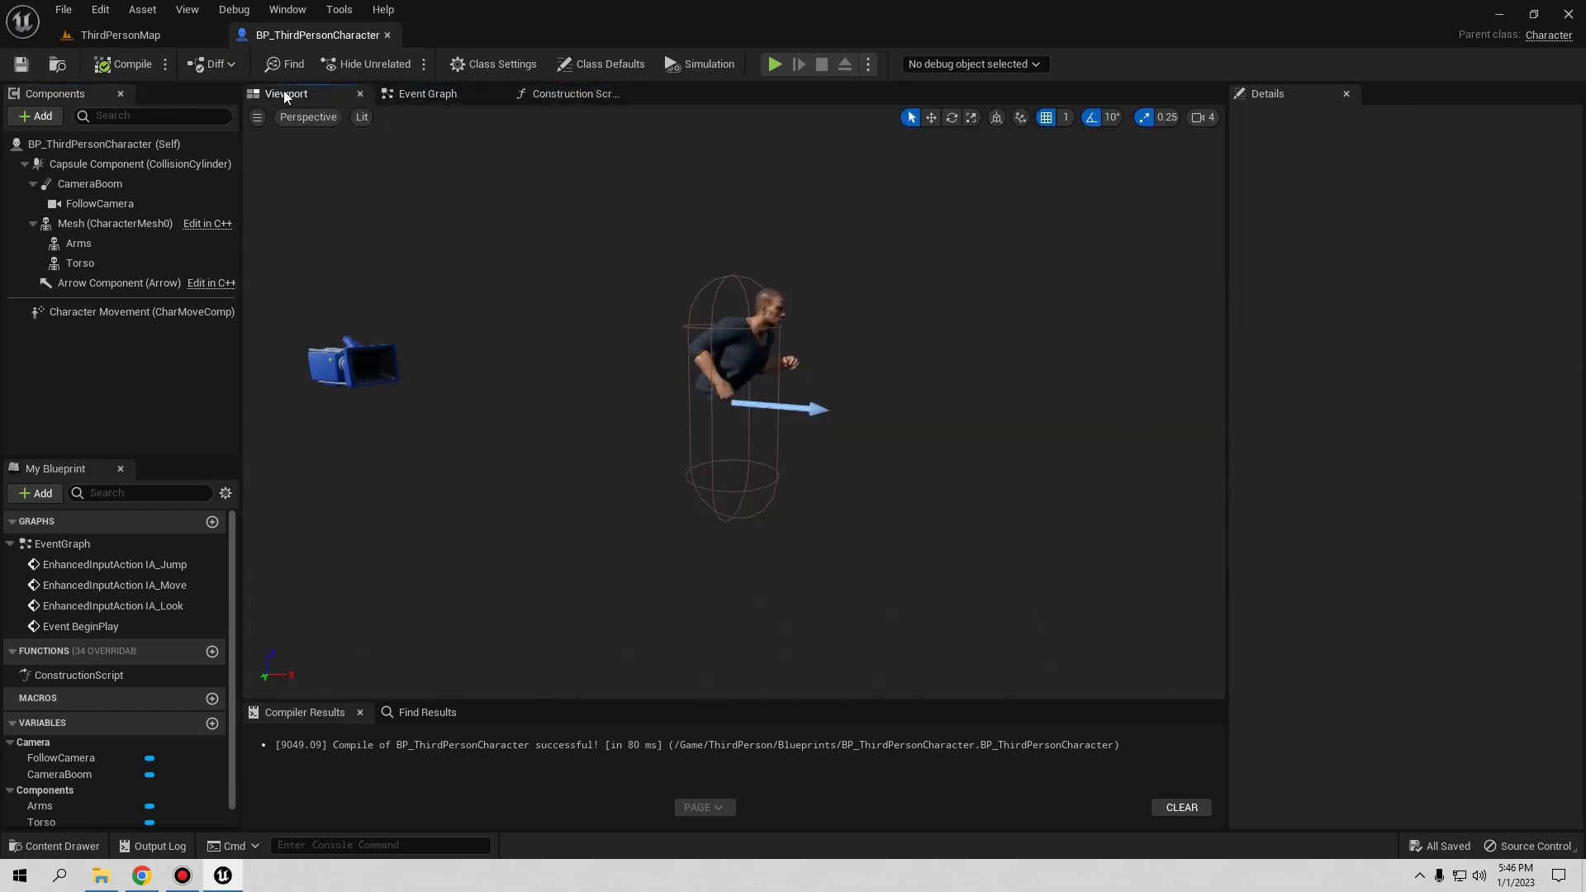
{"action": "scroll", "coordinate": [758, 452], "scroll_direction": "up", "scroll_amount": 4}
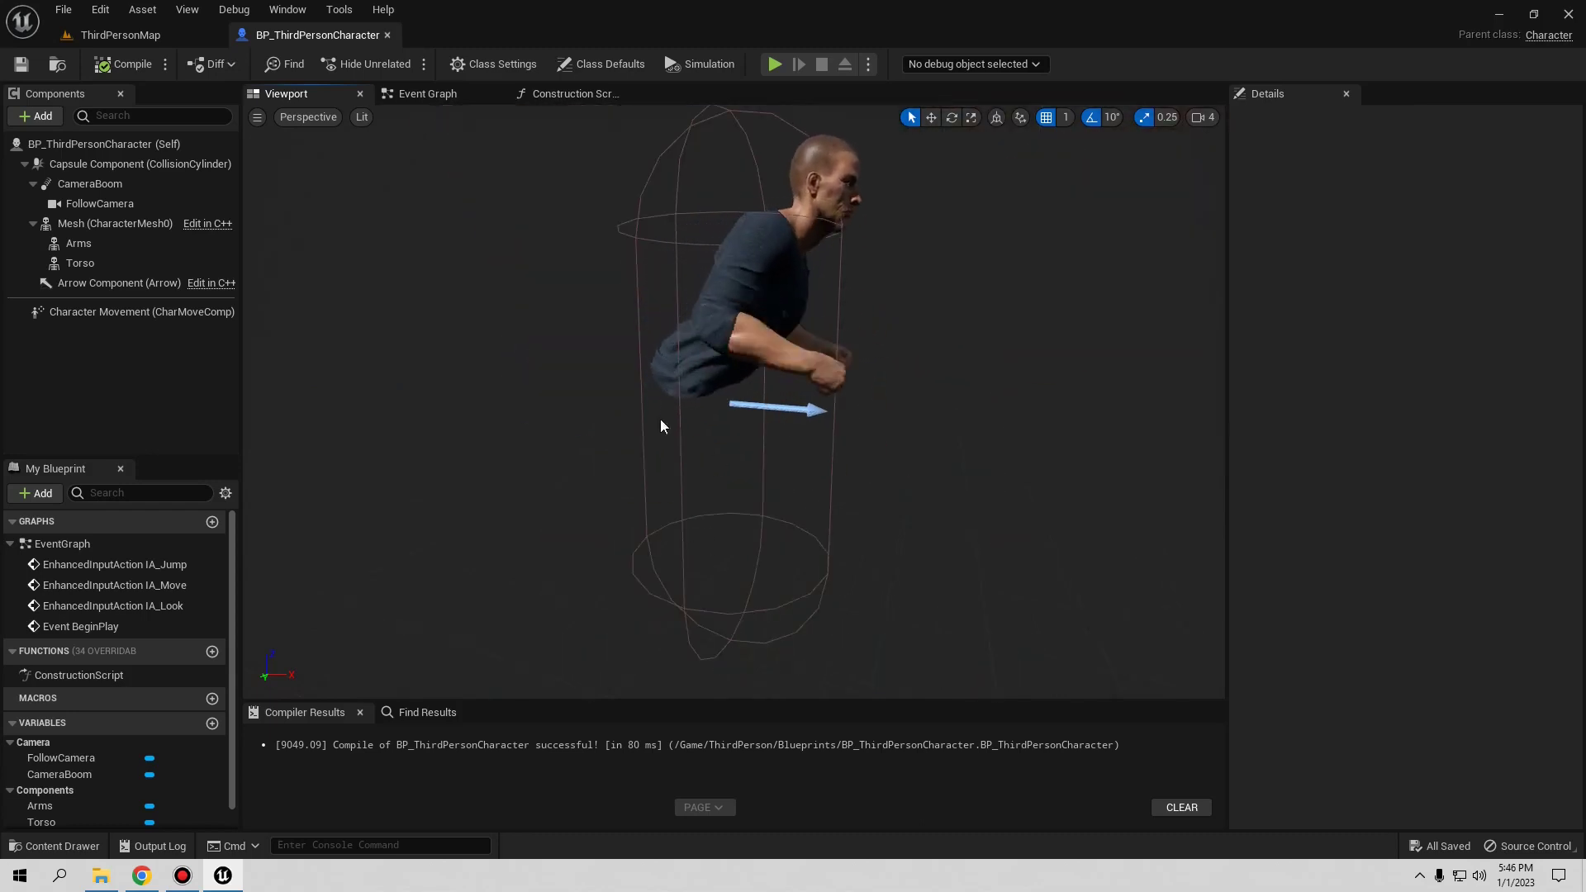
{"action": "left_click", "coordinate": [82, 224]}
{"action": "left_click", "coordinate": [34, 117]}
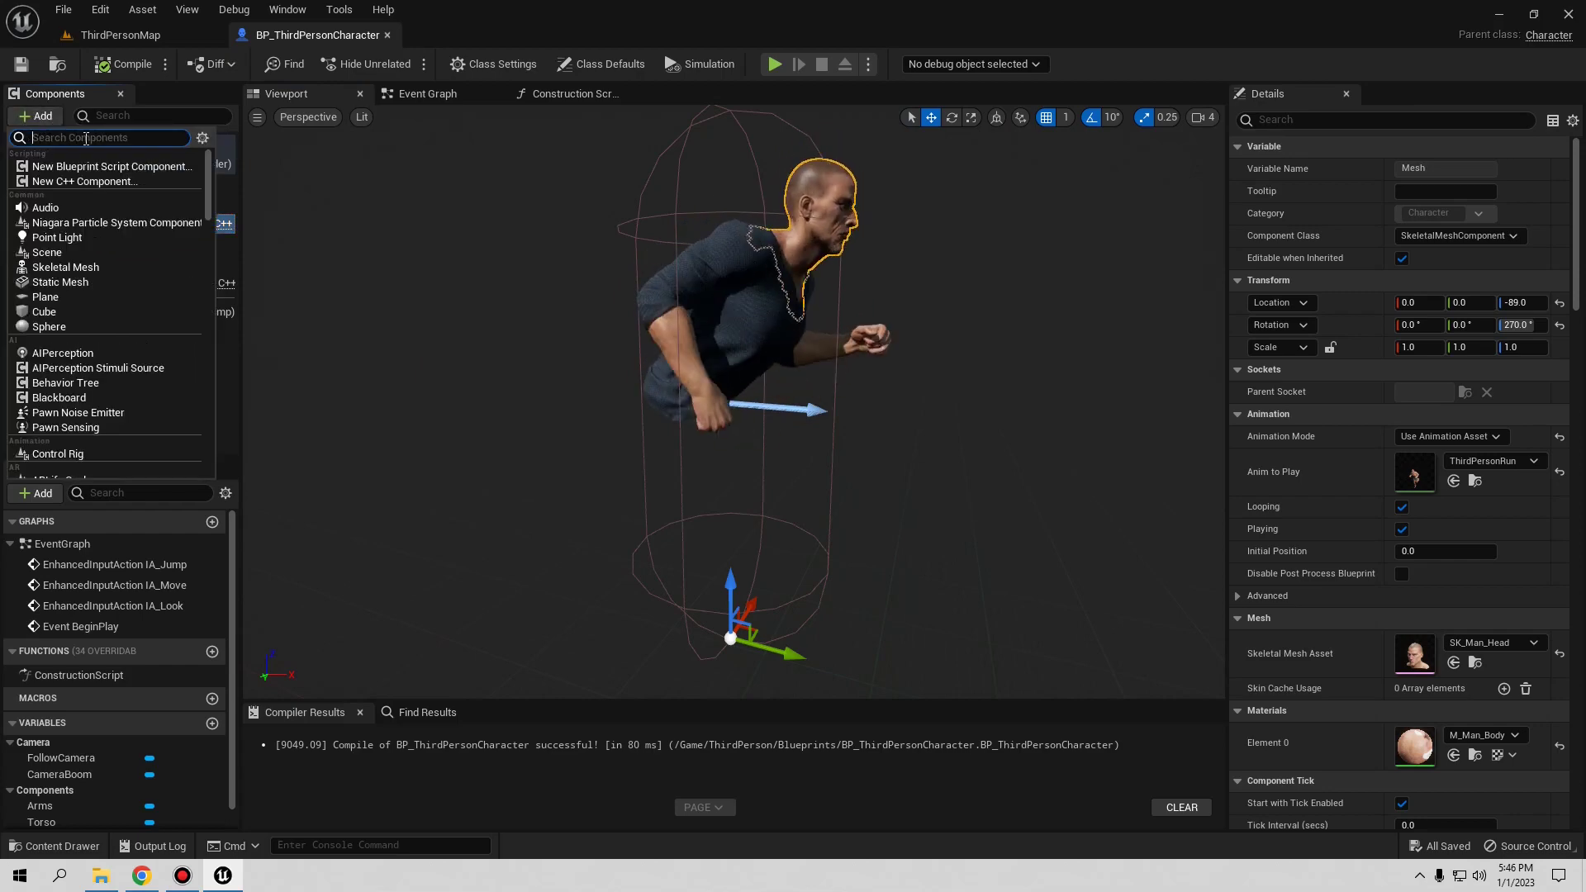
{"action": "left_click", "coordinate": [80, 268]}
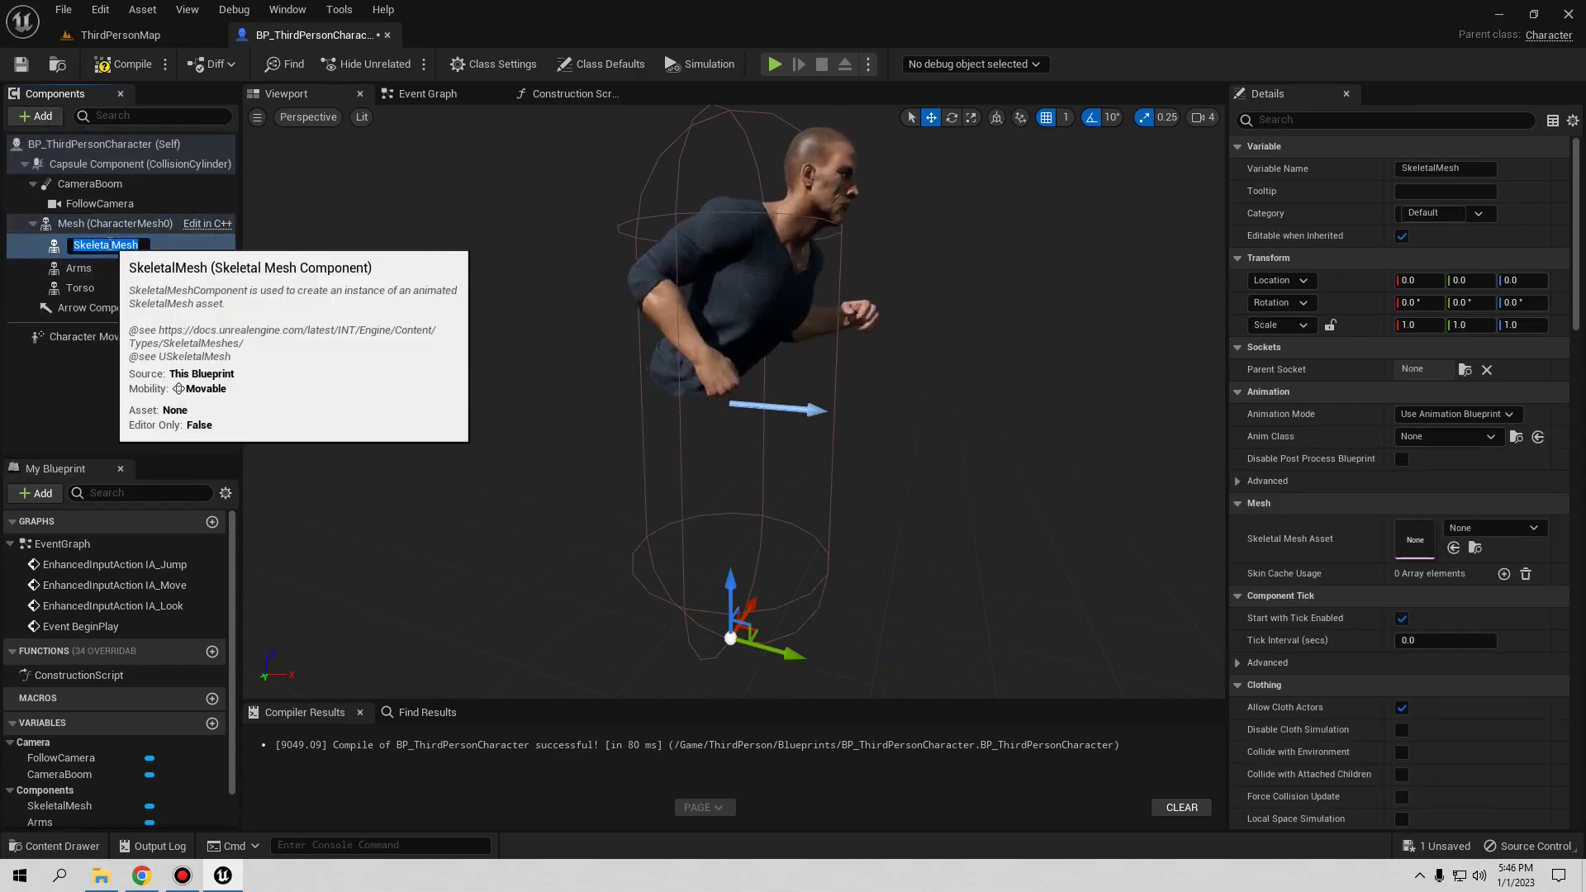
{"action": "type", "text": "Legs"}
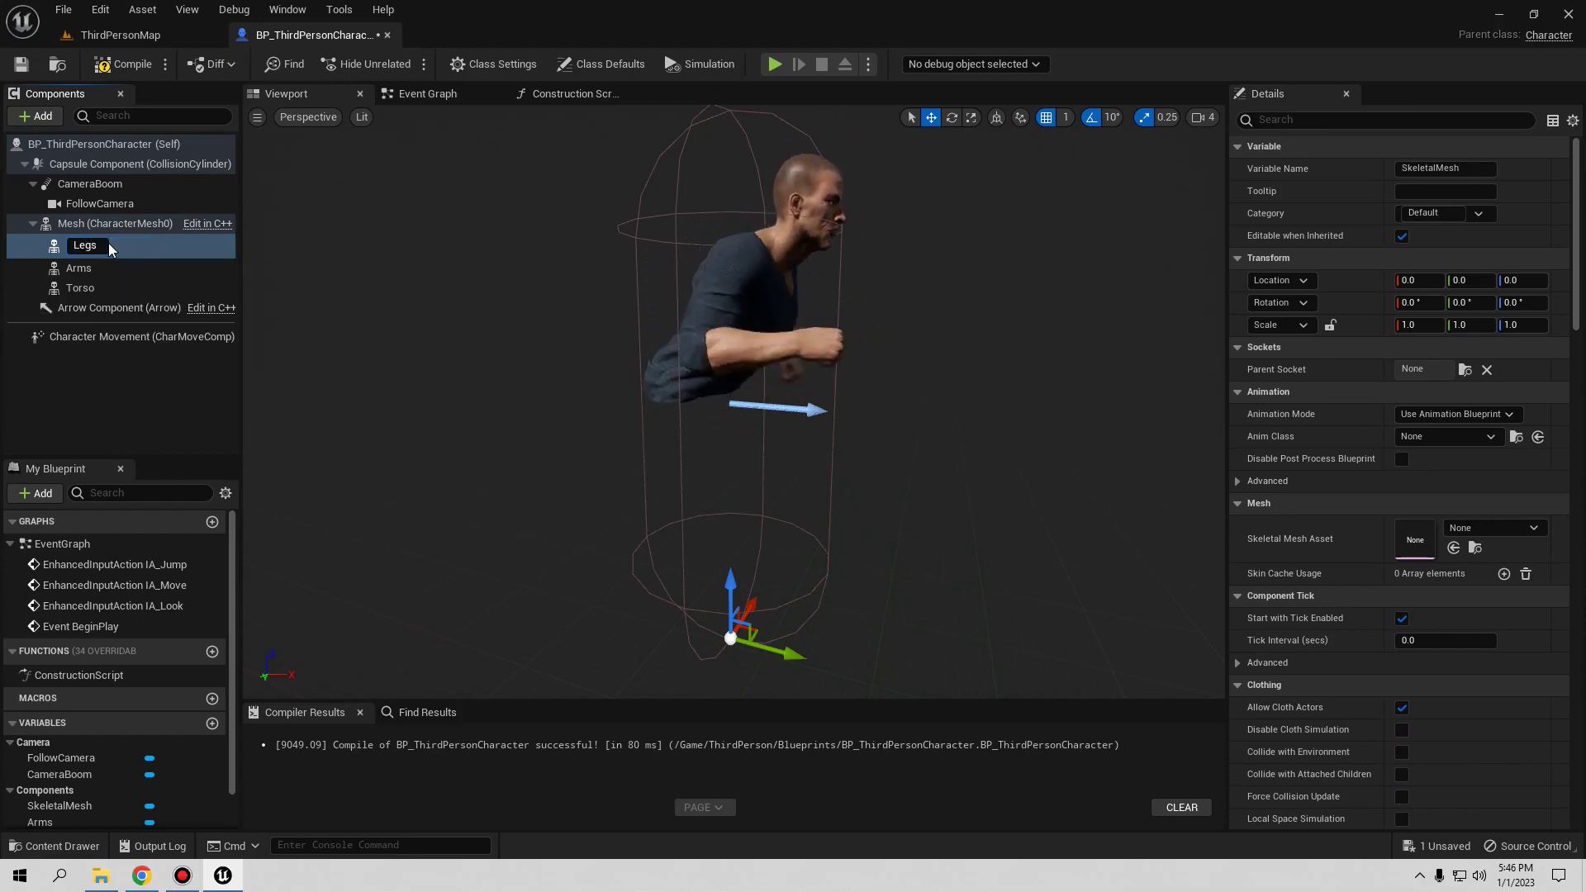
{"action": "left_click", "coordinate": [157, 370]}
- Assign SK_Man_Pants from the Content Browser as the Legs skeletal mesh
{"action": "left_click", "coordinate": [78, 242]}
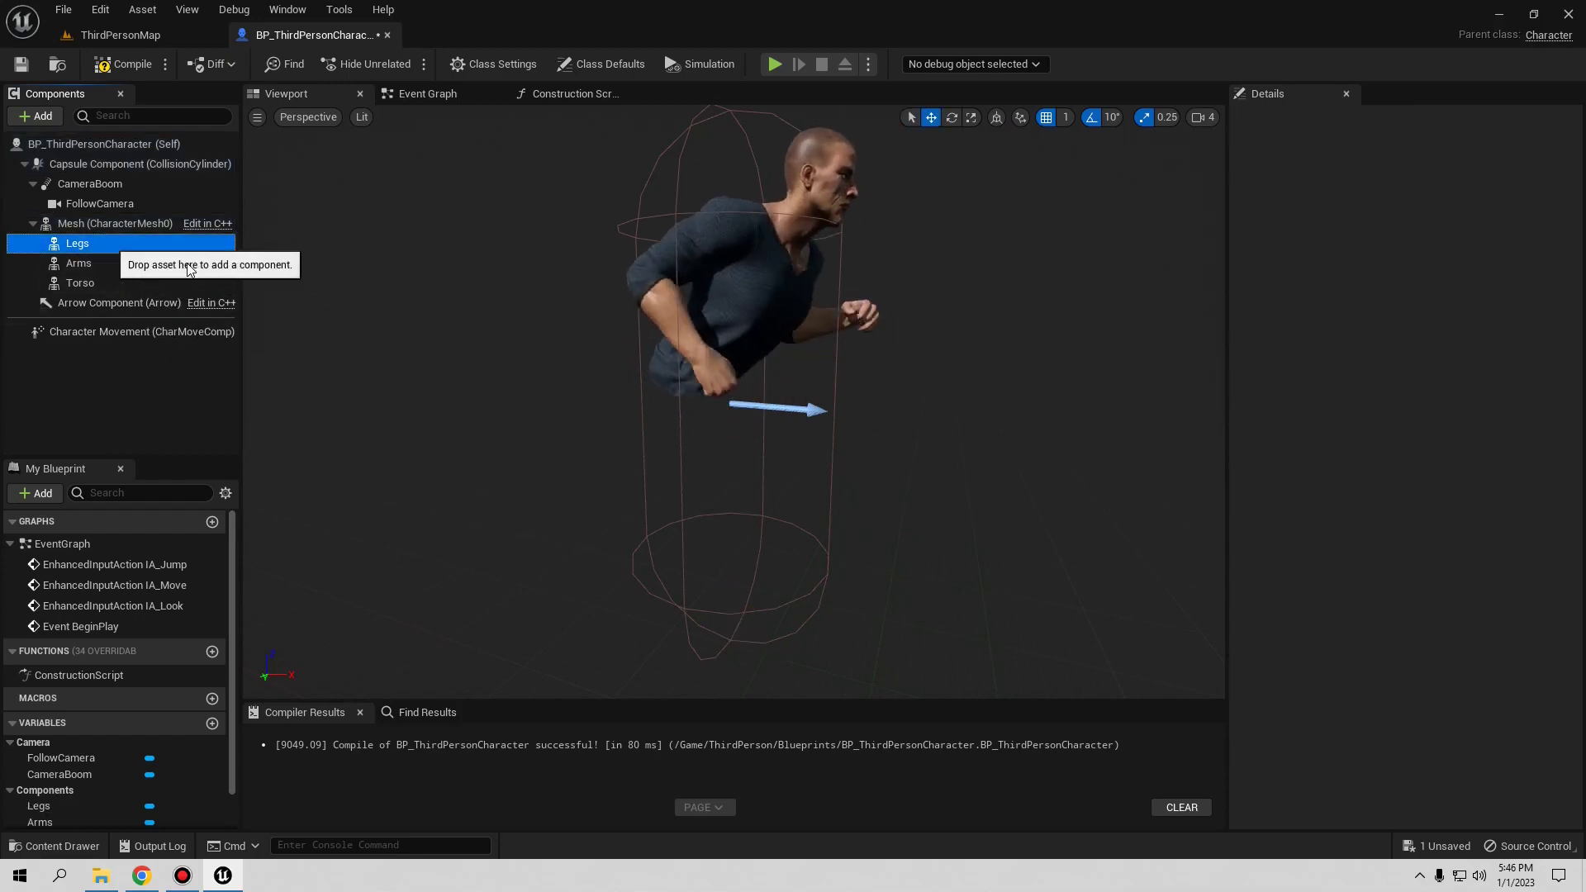
{"action": "left_click", "coordinate": [120, 34]}
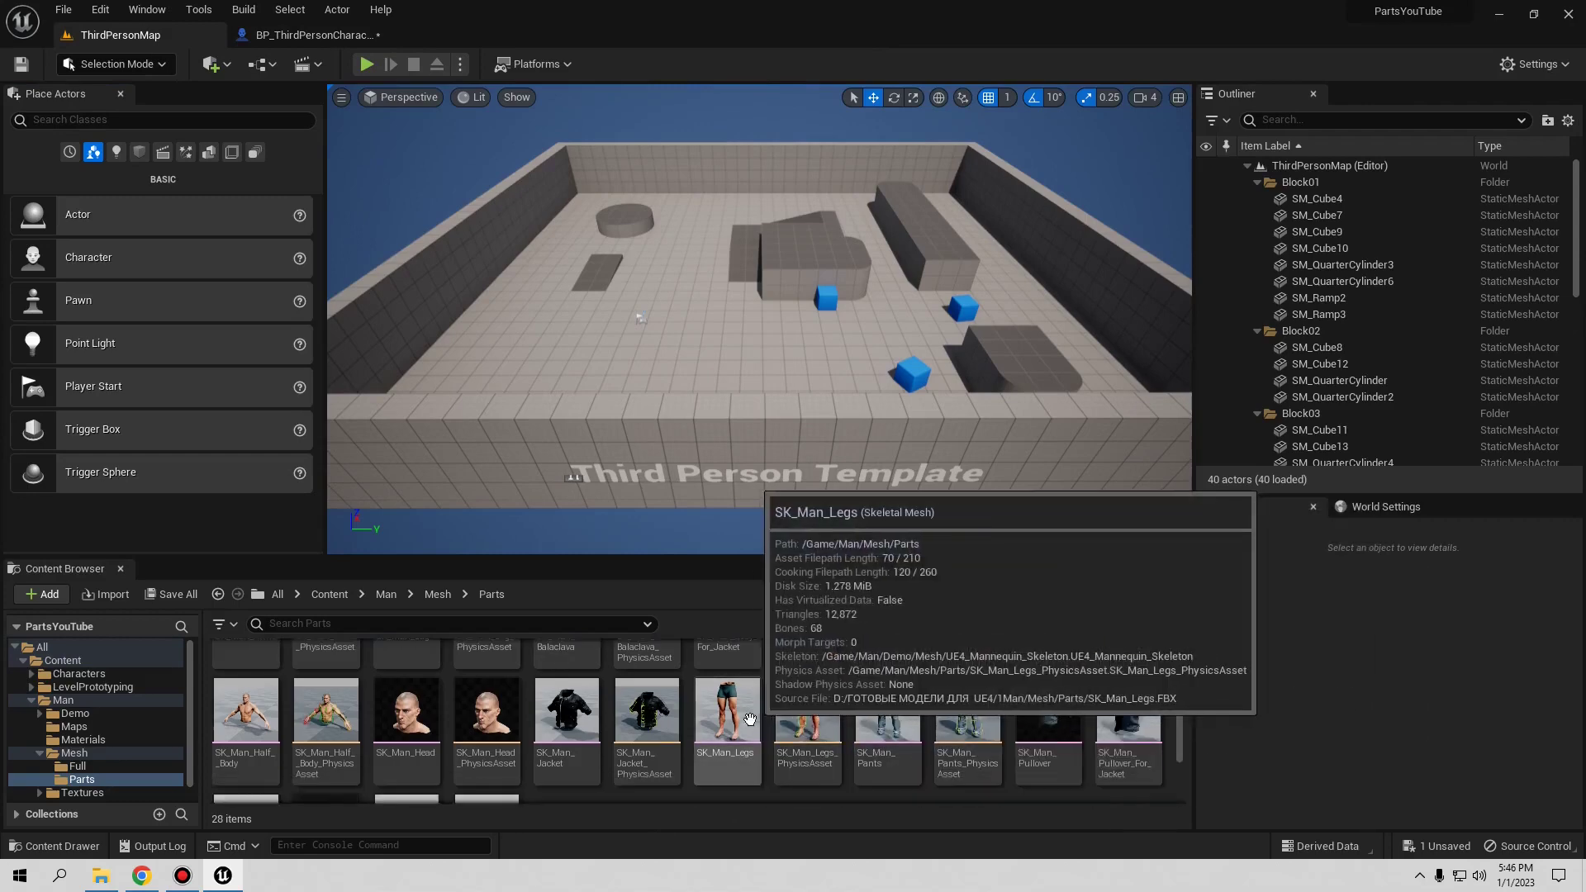
{"action": "left_click", "coordinate": [887, 735]}
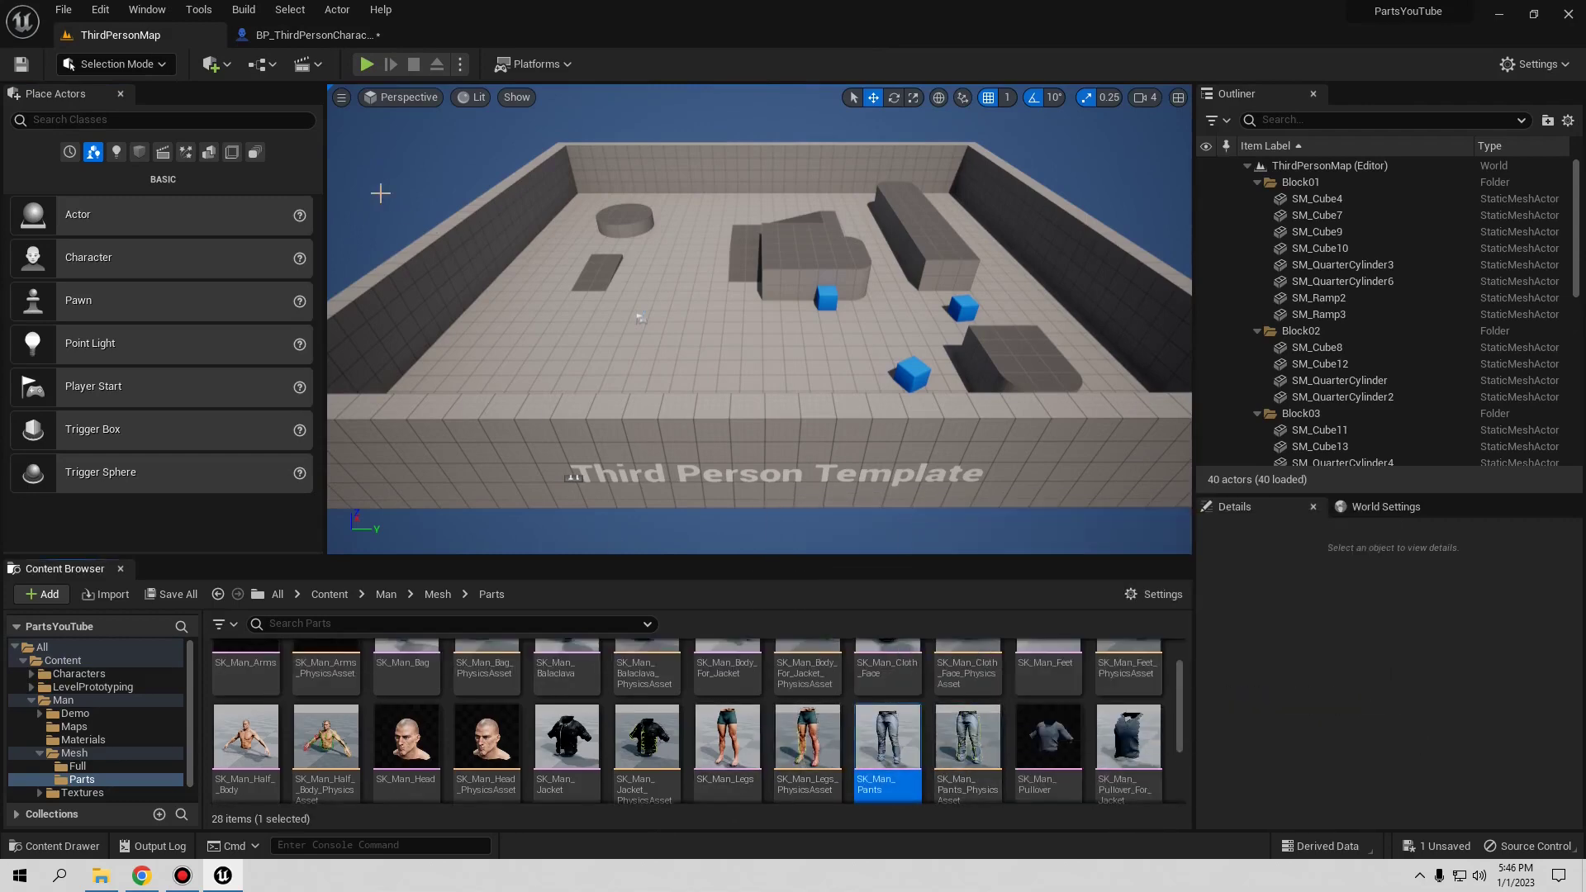
{"action": "left_click", "coordinate": [327, 37]}
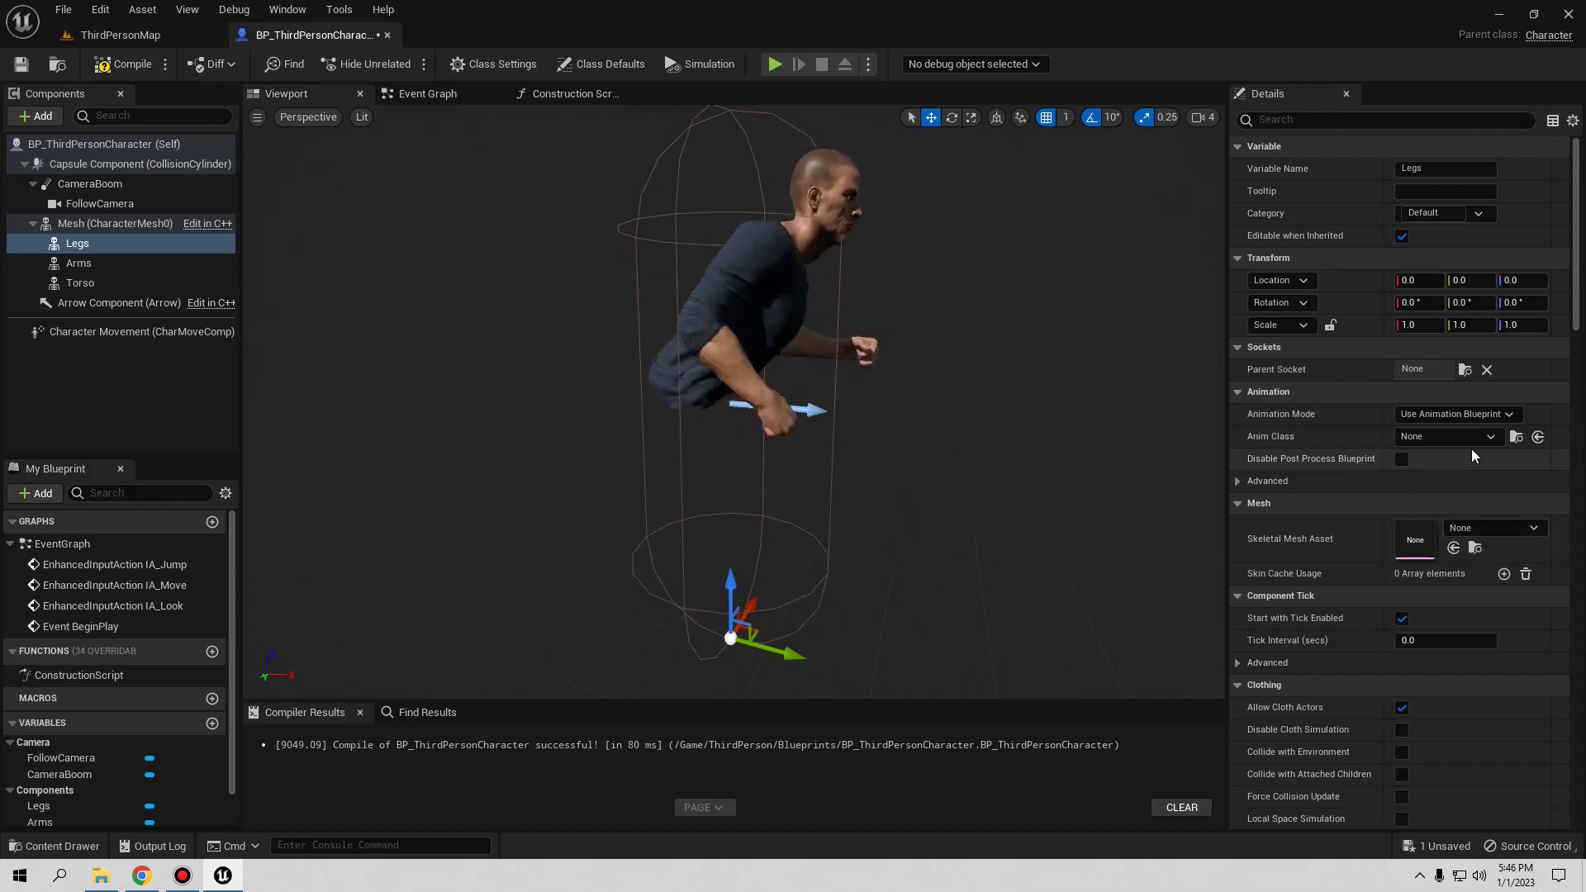
{"action": "left_click", "coordinate": [1453, 548]}
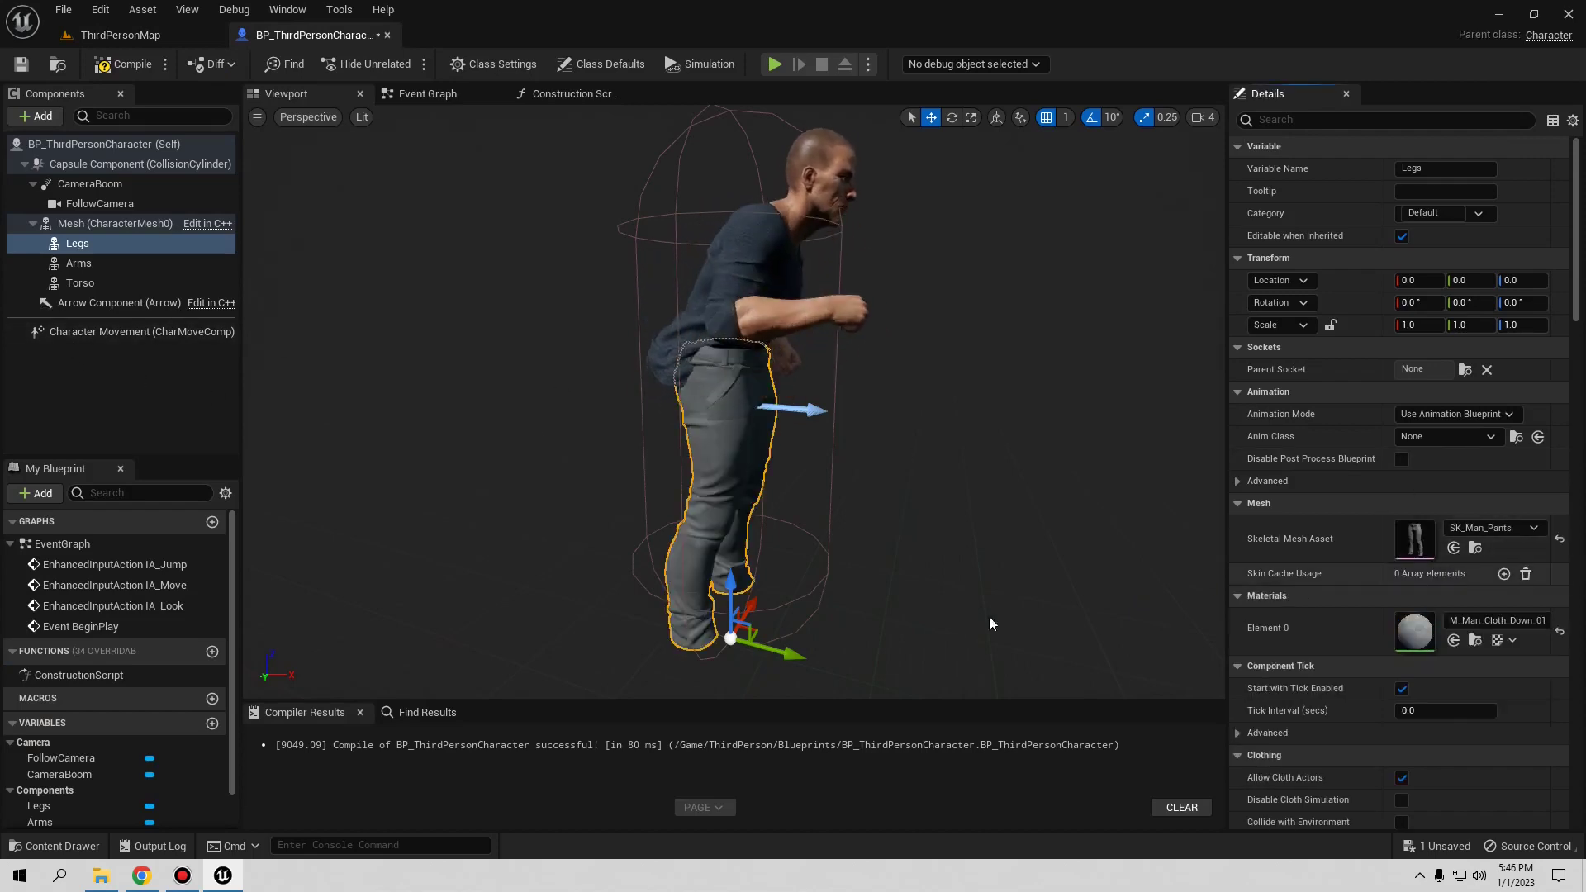
{"action": "left_click", "coordinate": [570, 94]}
- Wire a Legs reference into Set Leader Pose Component's Target, compile, save and check the Viewport
{"action": "left_click_drag", "start_coordinate": [81, 246], "coordinate": [338, 347]}
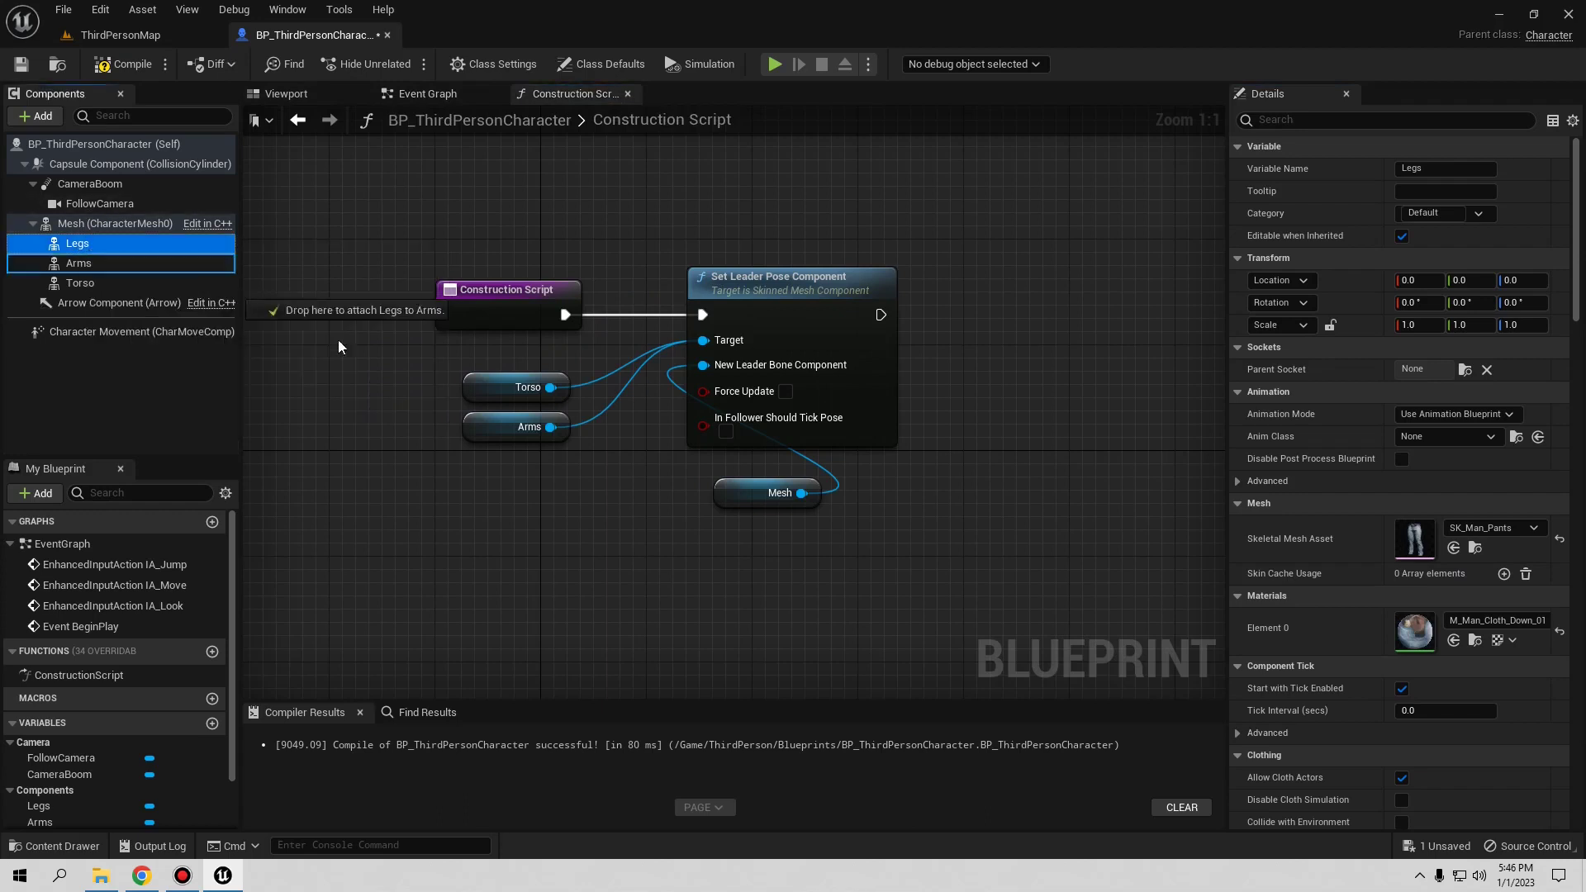
{"action": "left_click_drag", "start_coordinate": [497, 476], "coordinate": [496, 478]}
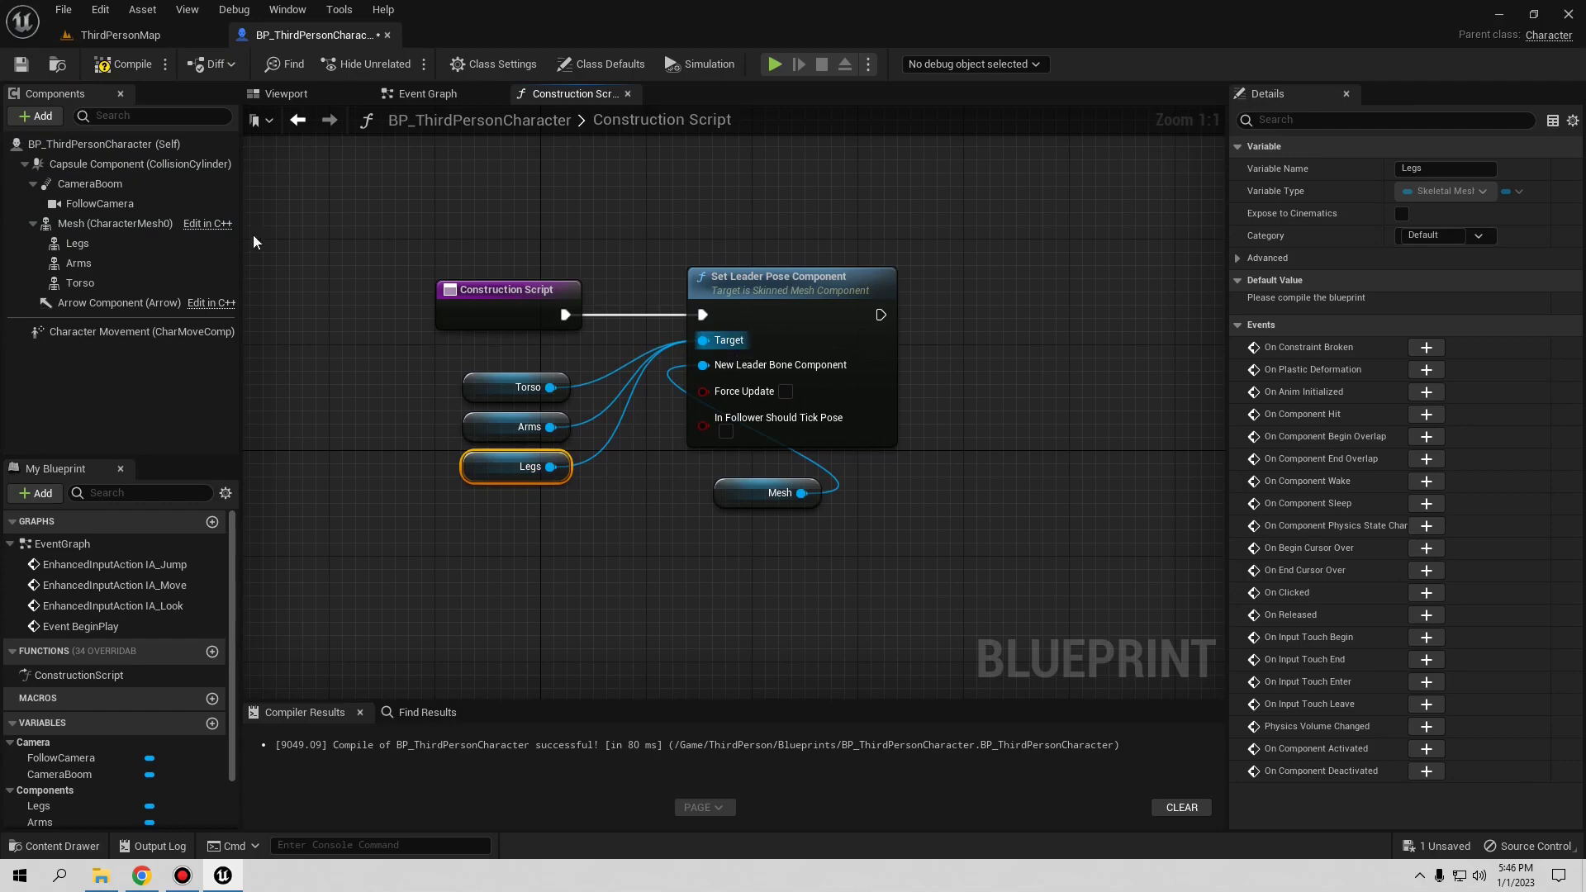
{"action": "left_click", "coordinate": [126, 65]}
{"action": "left_click", "coordinate": [21, 64]}
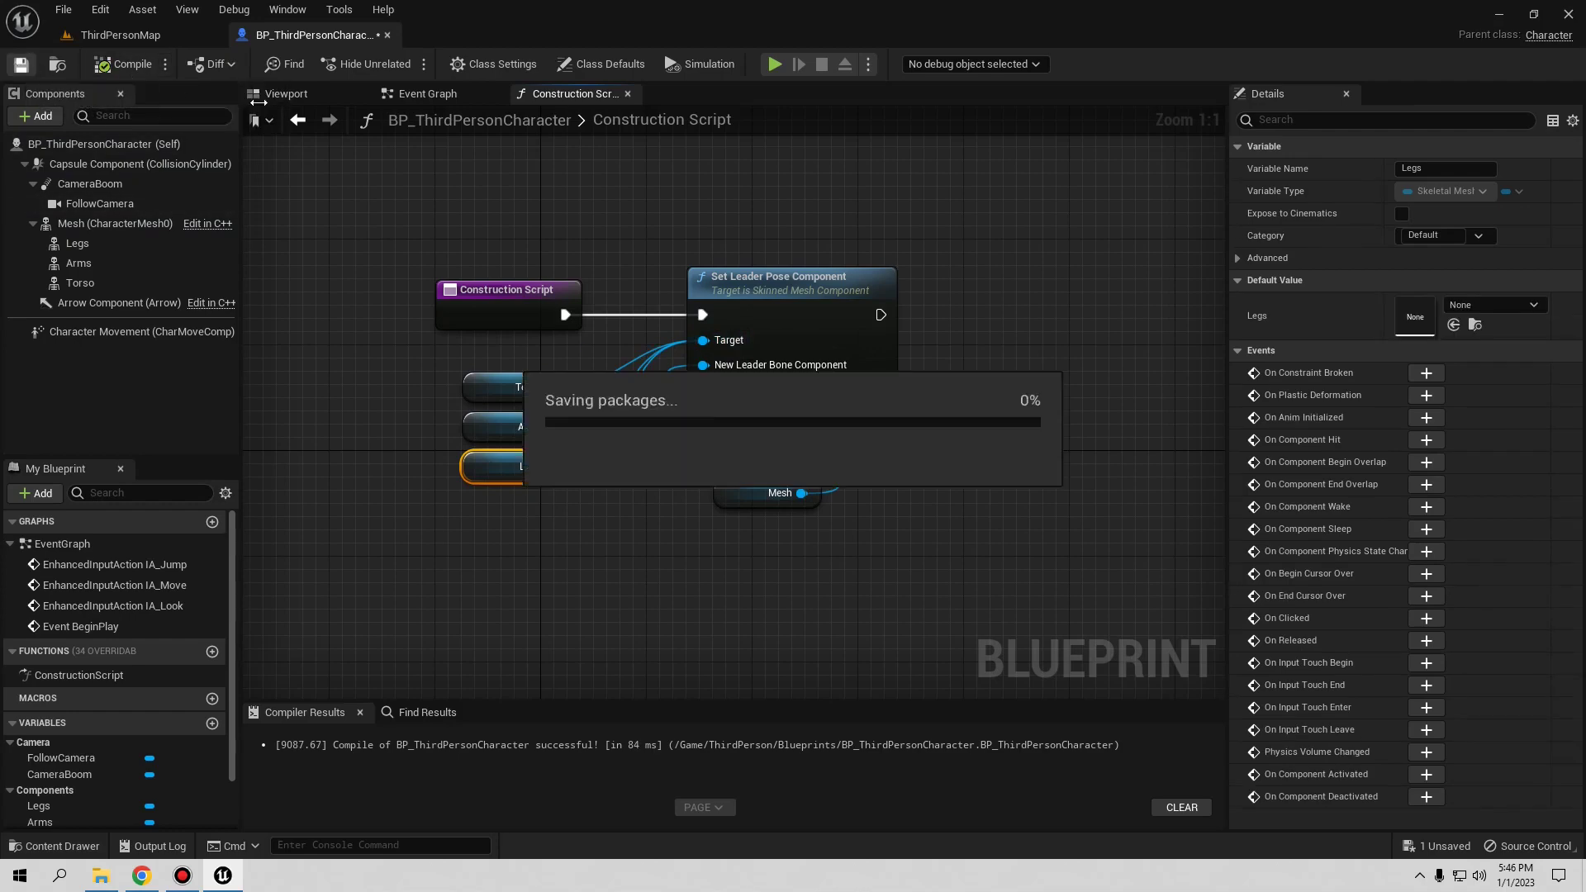
{"action": "left_click", "coordinate": [308, 99]}
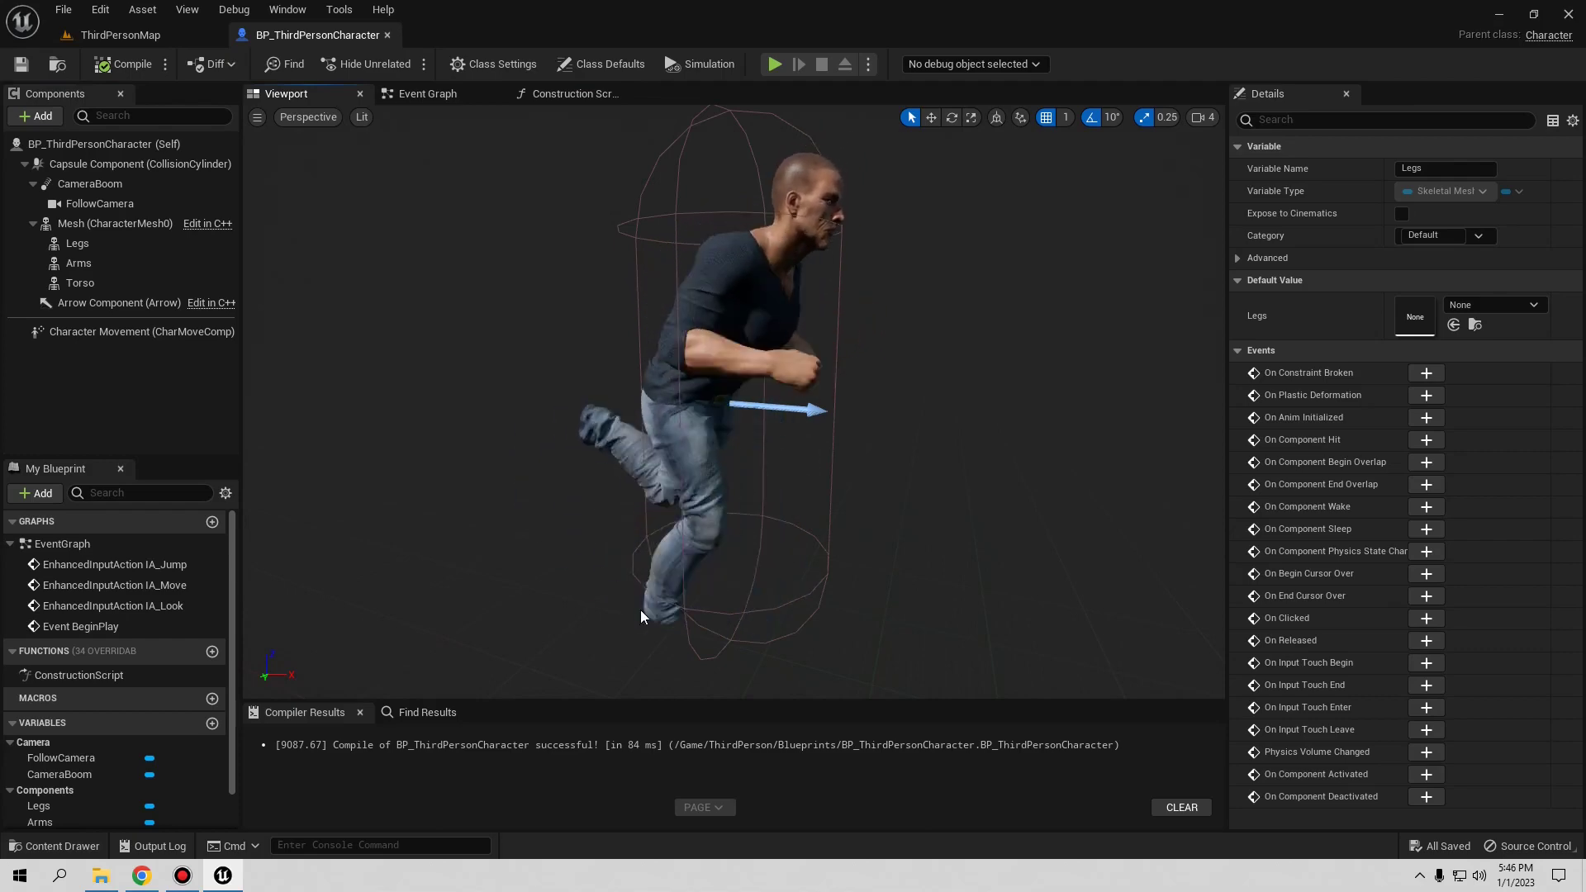
{"action": "left_click", "coordinate": [126, 35]}
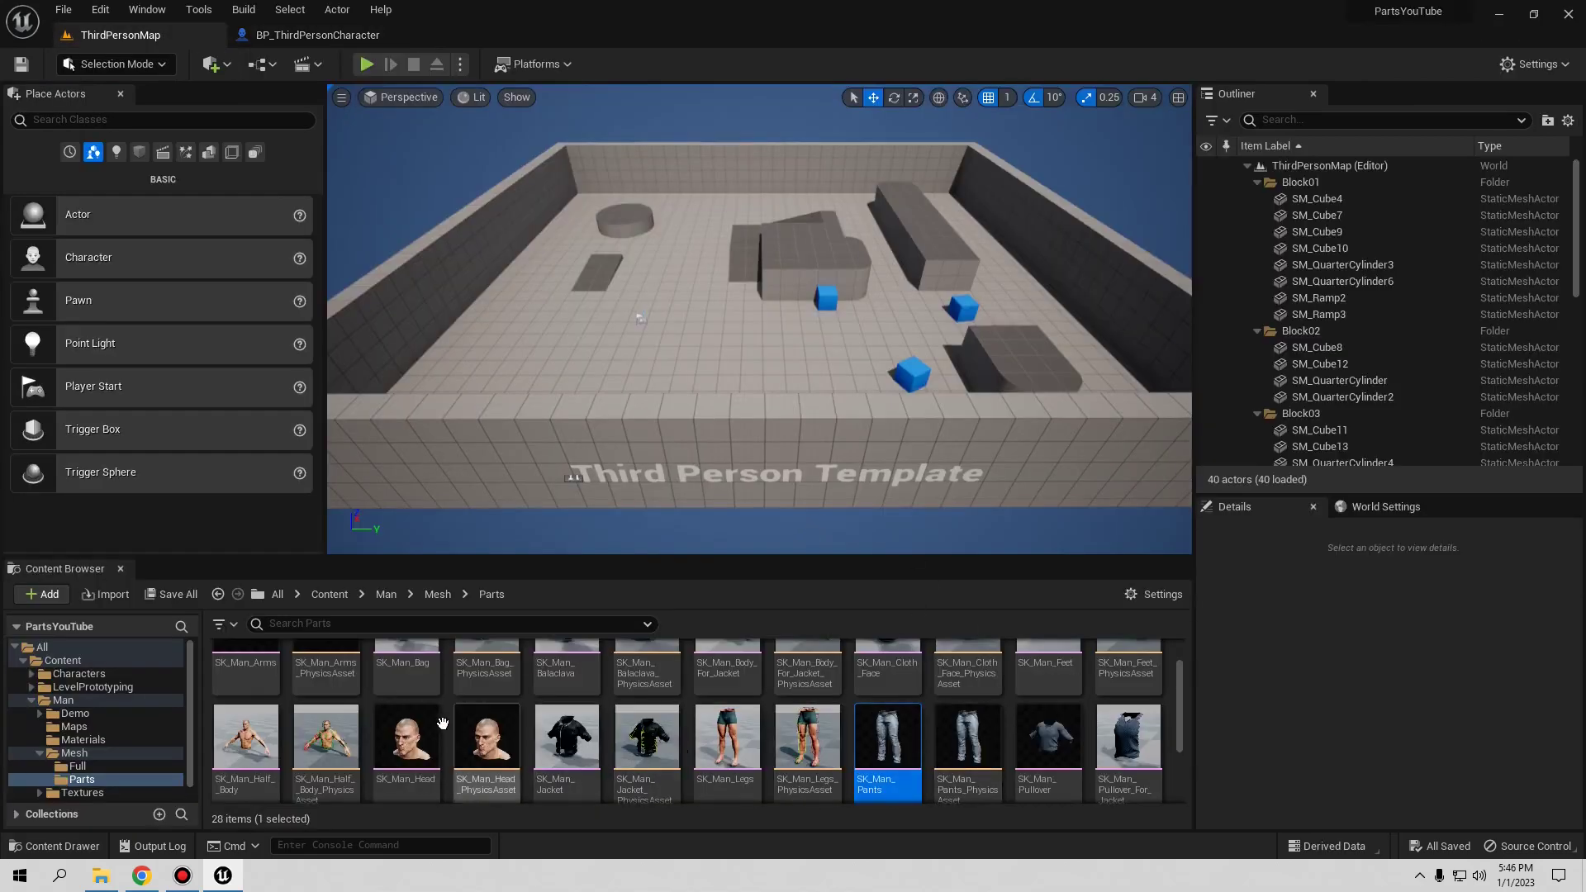
- Add a Feet skeletal mesh component under Mesh using SK_Man_Shoes
{"action": "scroll", "coordinate": [555, 733], "scroll_direction": "up", "scroll_amount": 1}
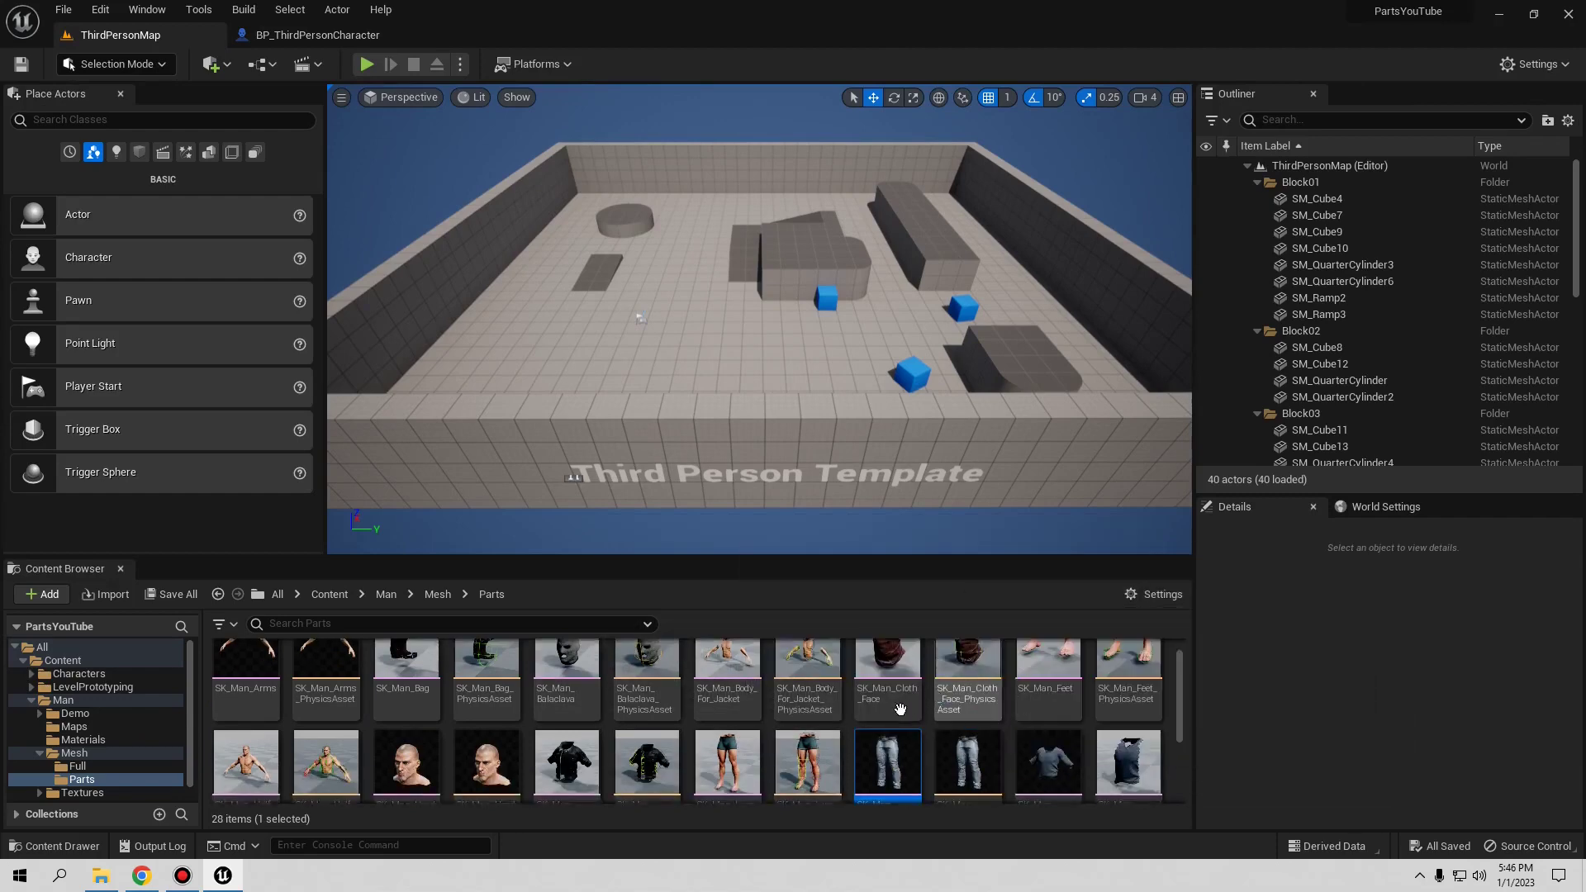
{"action": "scroll", "coordinate": [900, 709], "scroll_direction": "down", "scroll_amount": 3}
{"action": "left_click", "coordinate": [429, 741]}
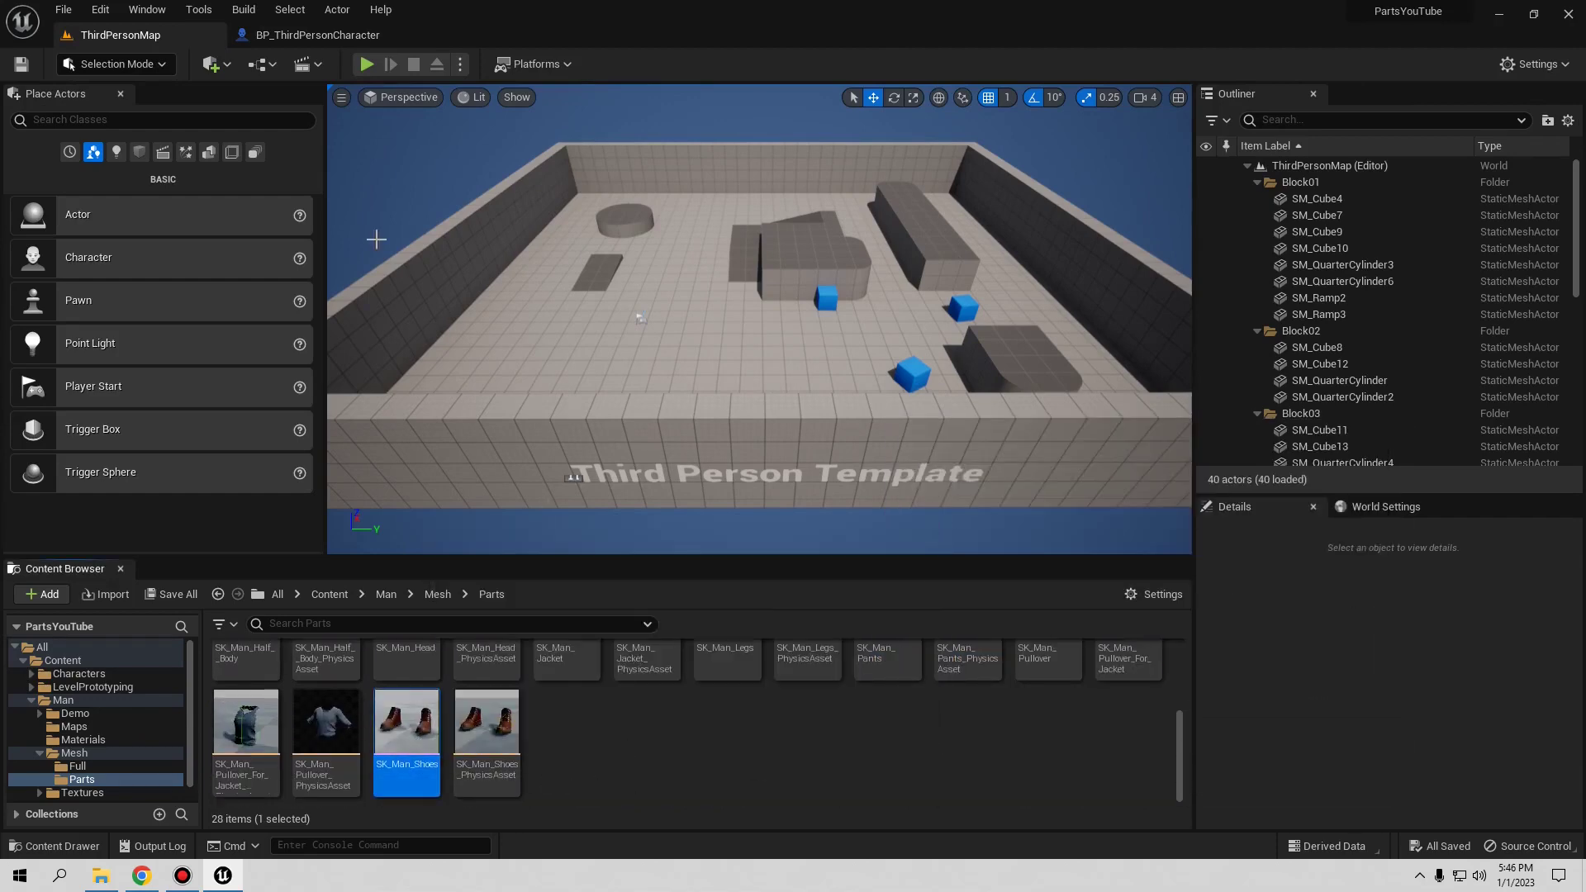
{"action": "left_click", "coordinate": [291, 35]}
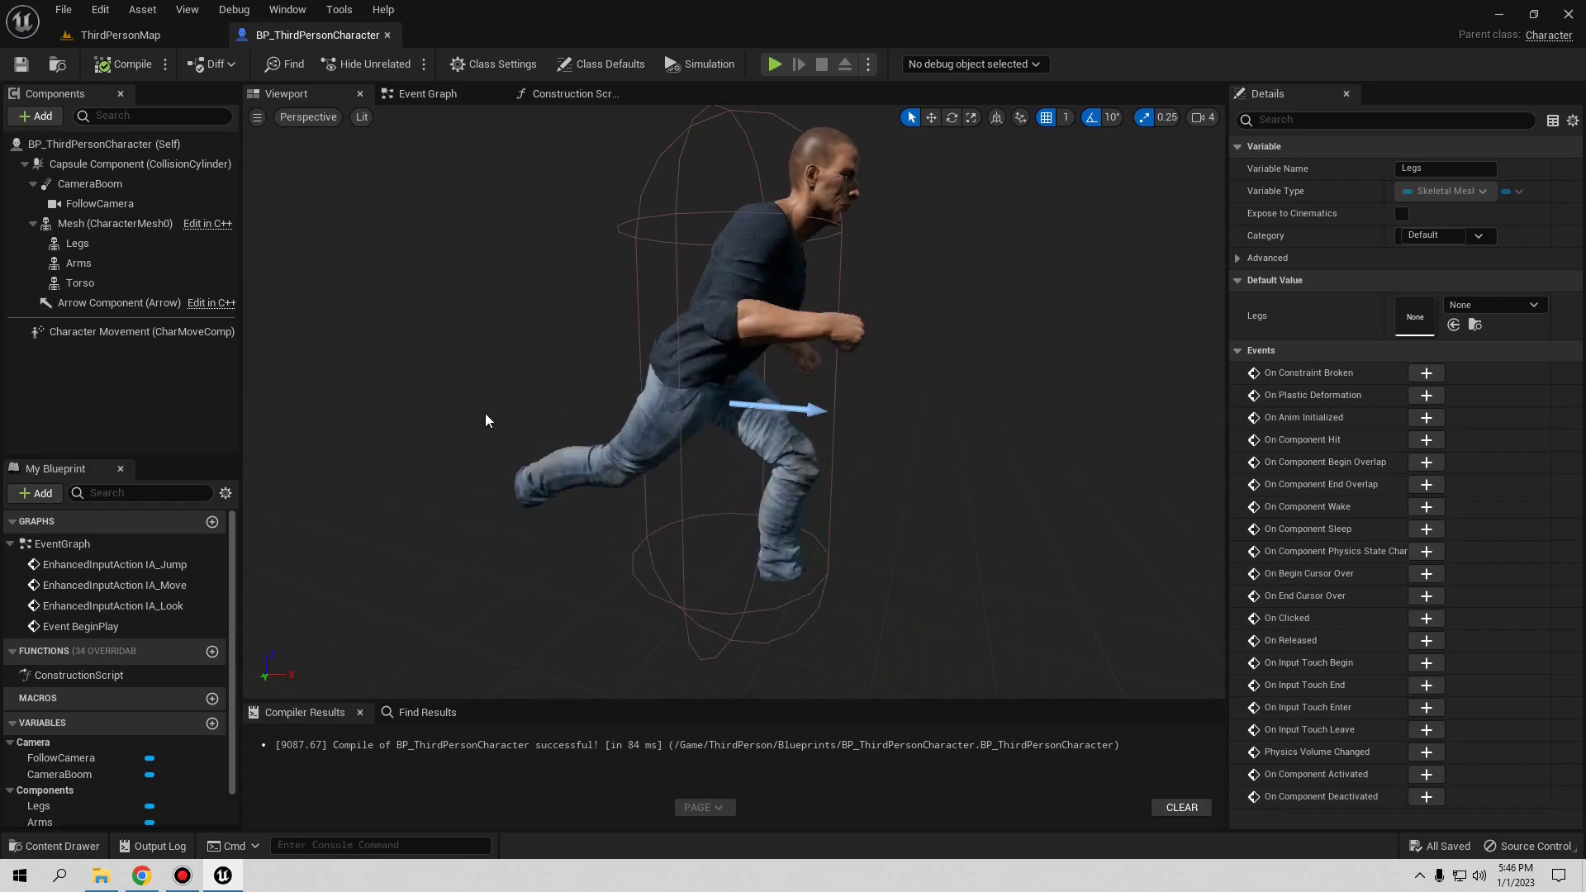
{"action": "left_click", "coordinate": [83, 223]}
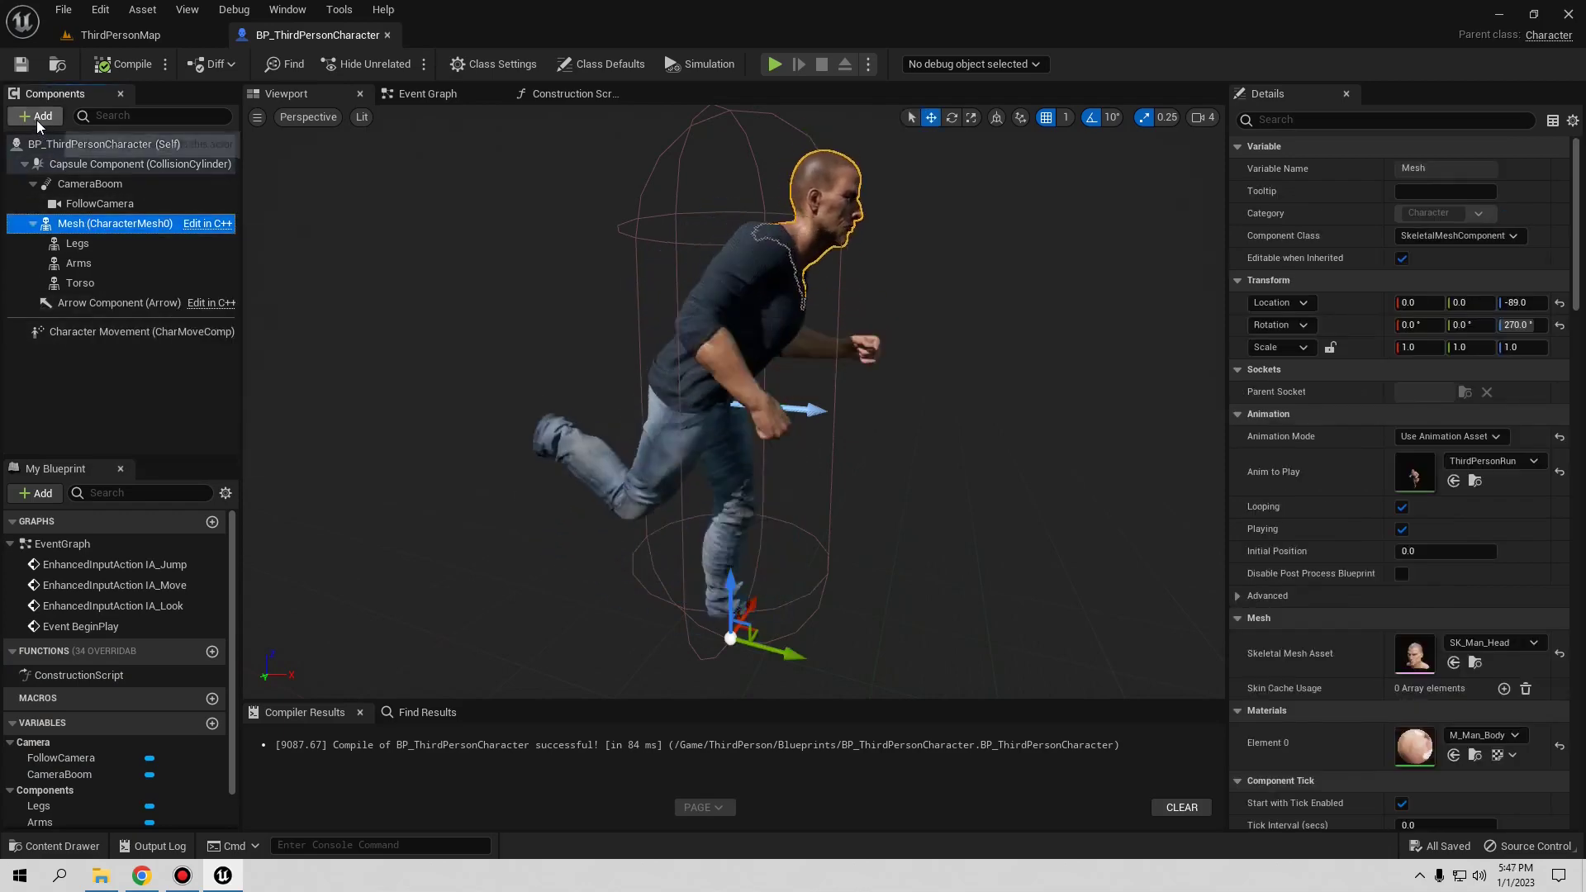
{"action": "left_click", "coordinate": [37, 116]}
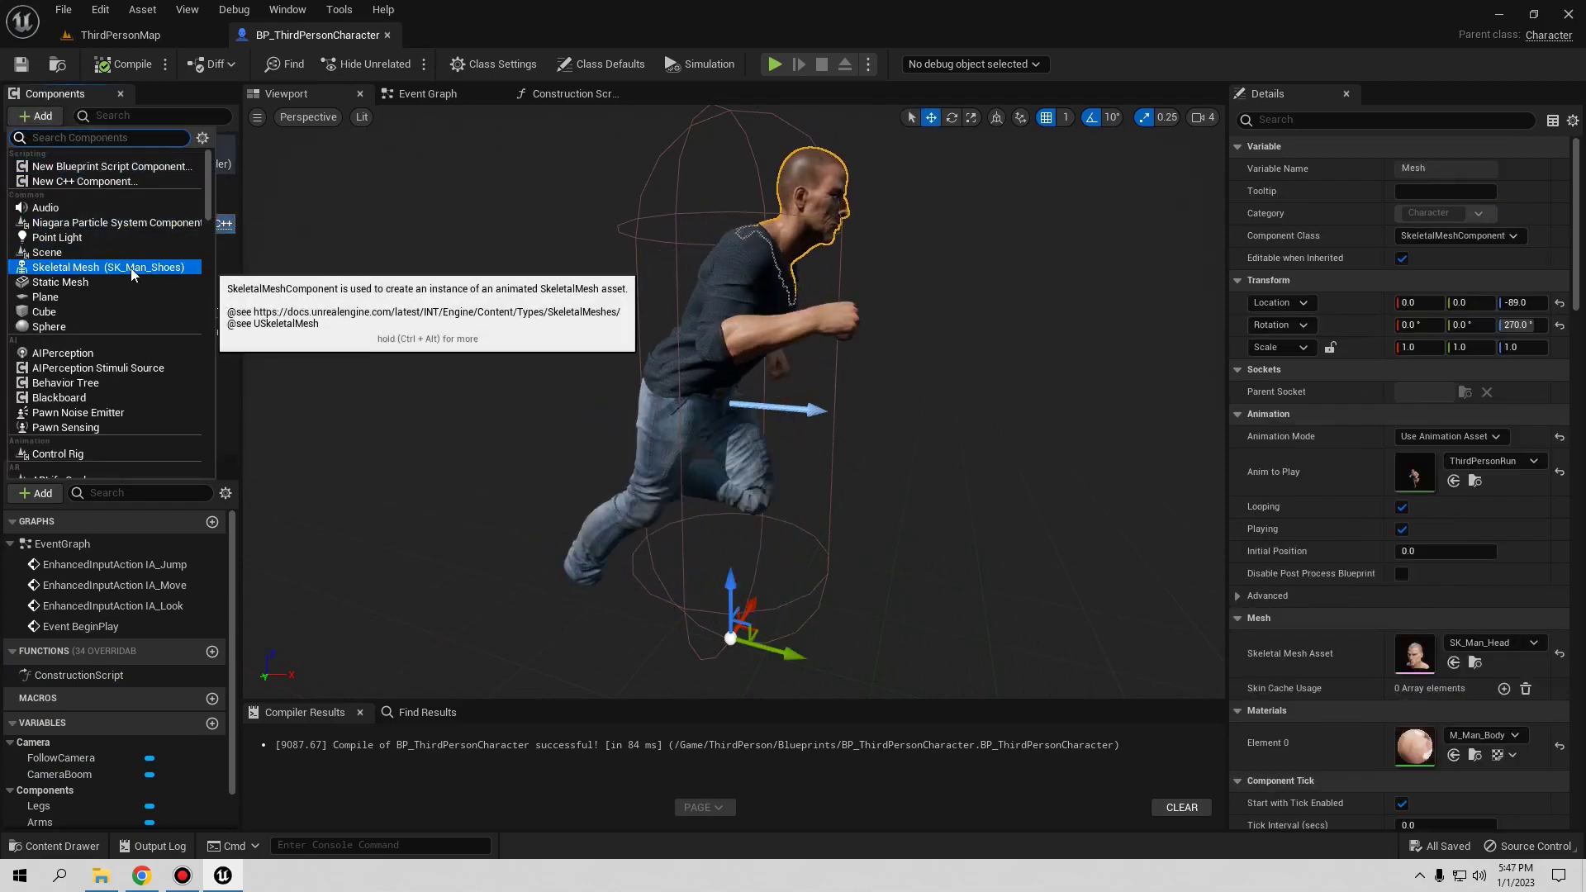
{"action": "left_click", "coordinate": [162, 270]}
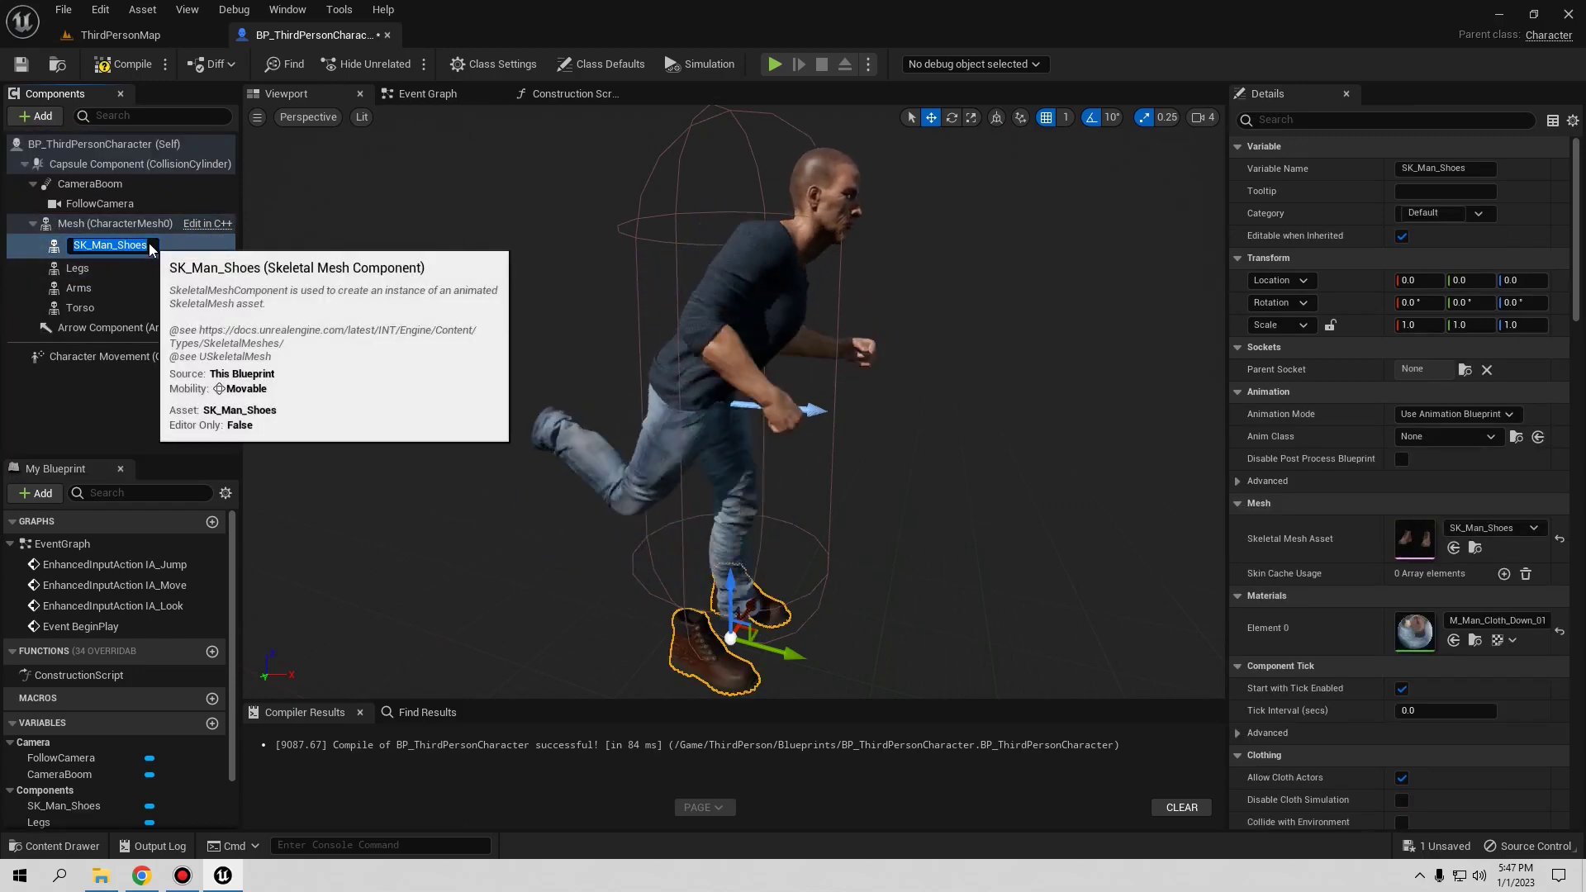
{"action": "type", "text": "Feet"}
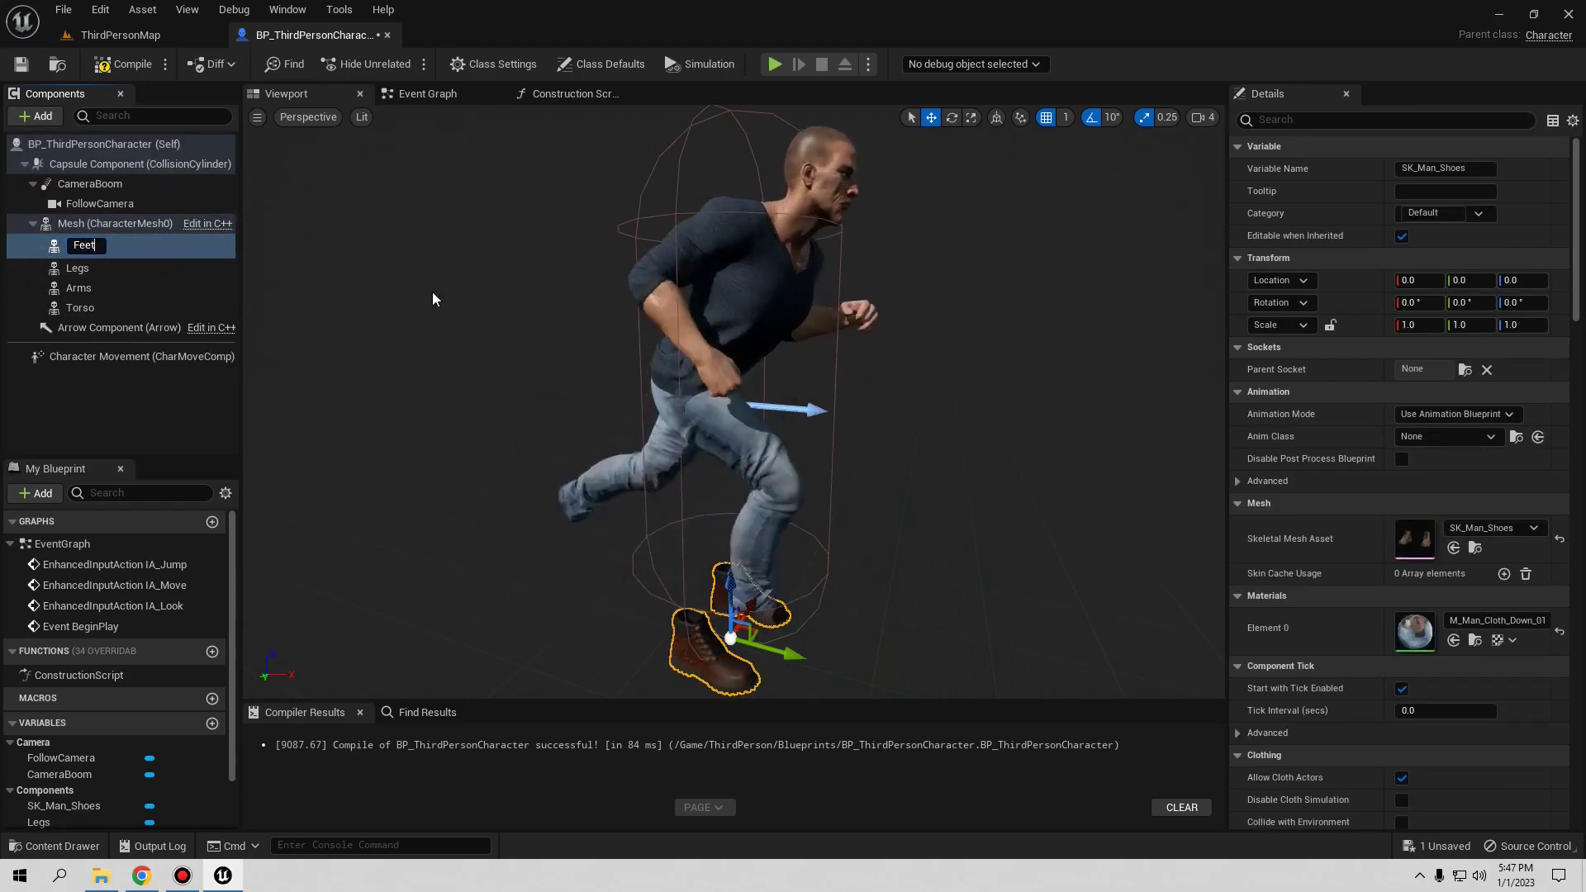
{"action": "key", "text": "Return"}
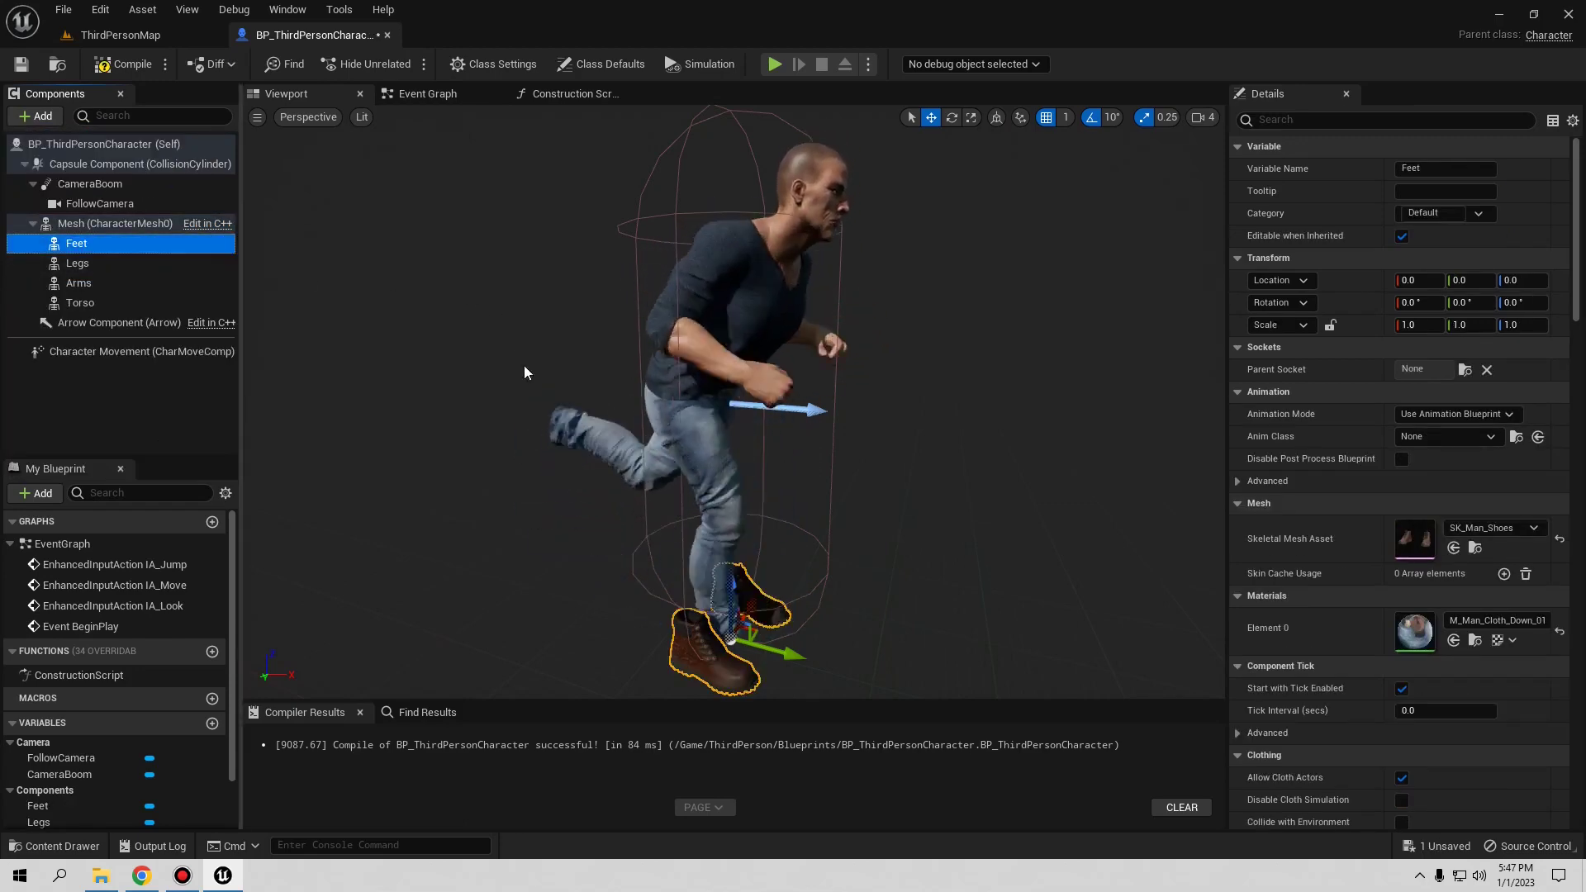
- Wire a Feet reference into Set Leader Pose Component's Target, compile, and play the game
{"action": "left_click", "coordinate": [570, 93]}
{"action": "left_click_drag", "start_coordinate": [76, 243], "coordinate": [169, 302]}
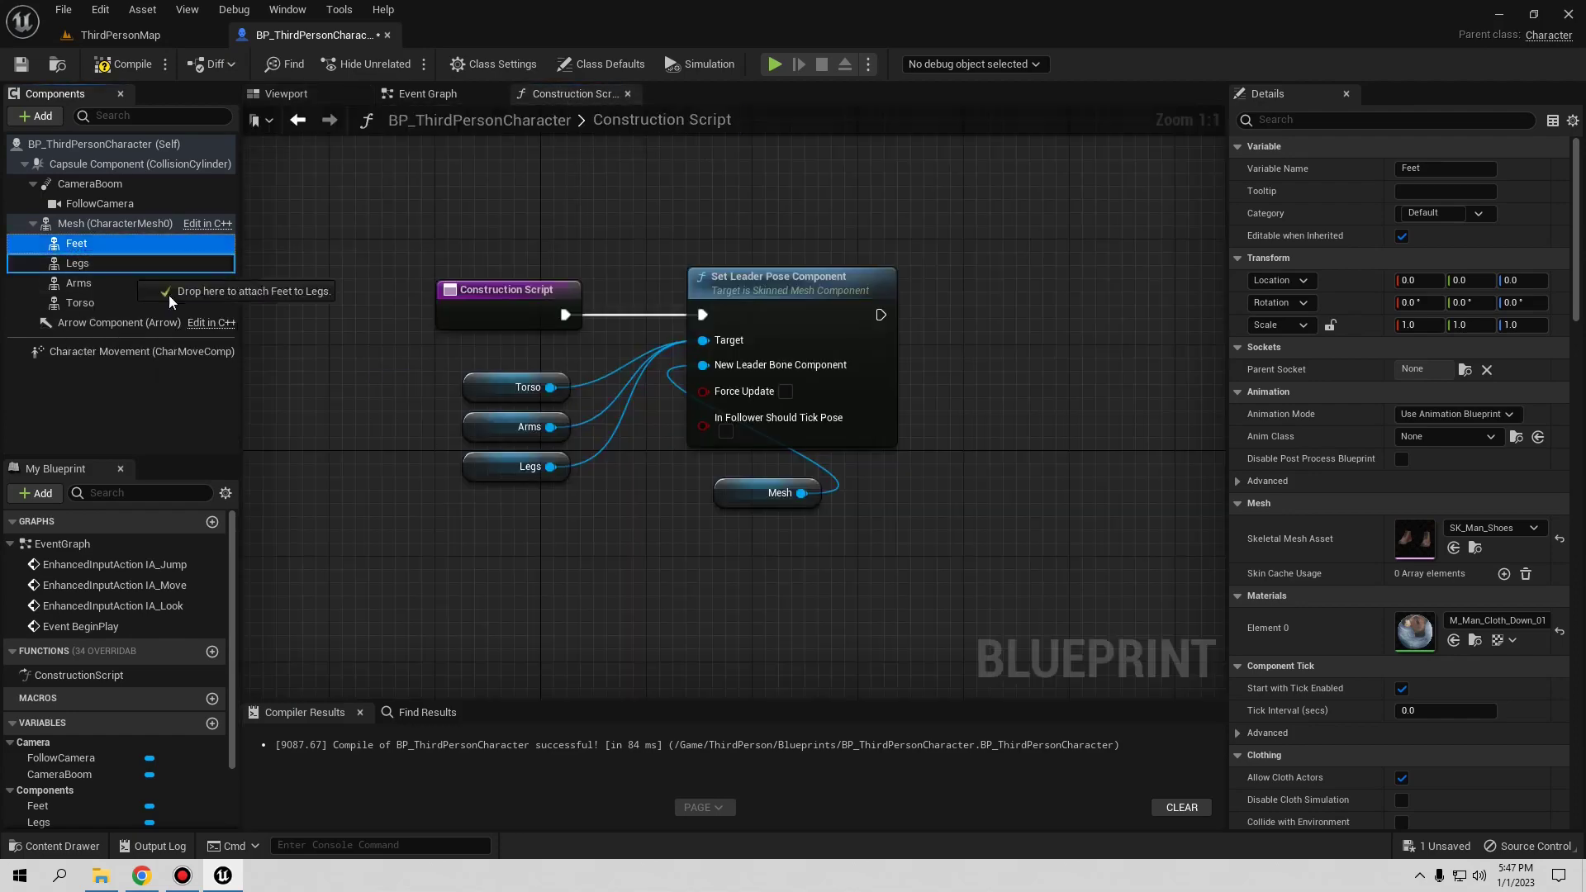
{"action": "left_click_drag", "start_coordinate": [470, 505], "coordinate": [518, 529]}
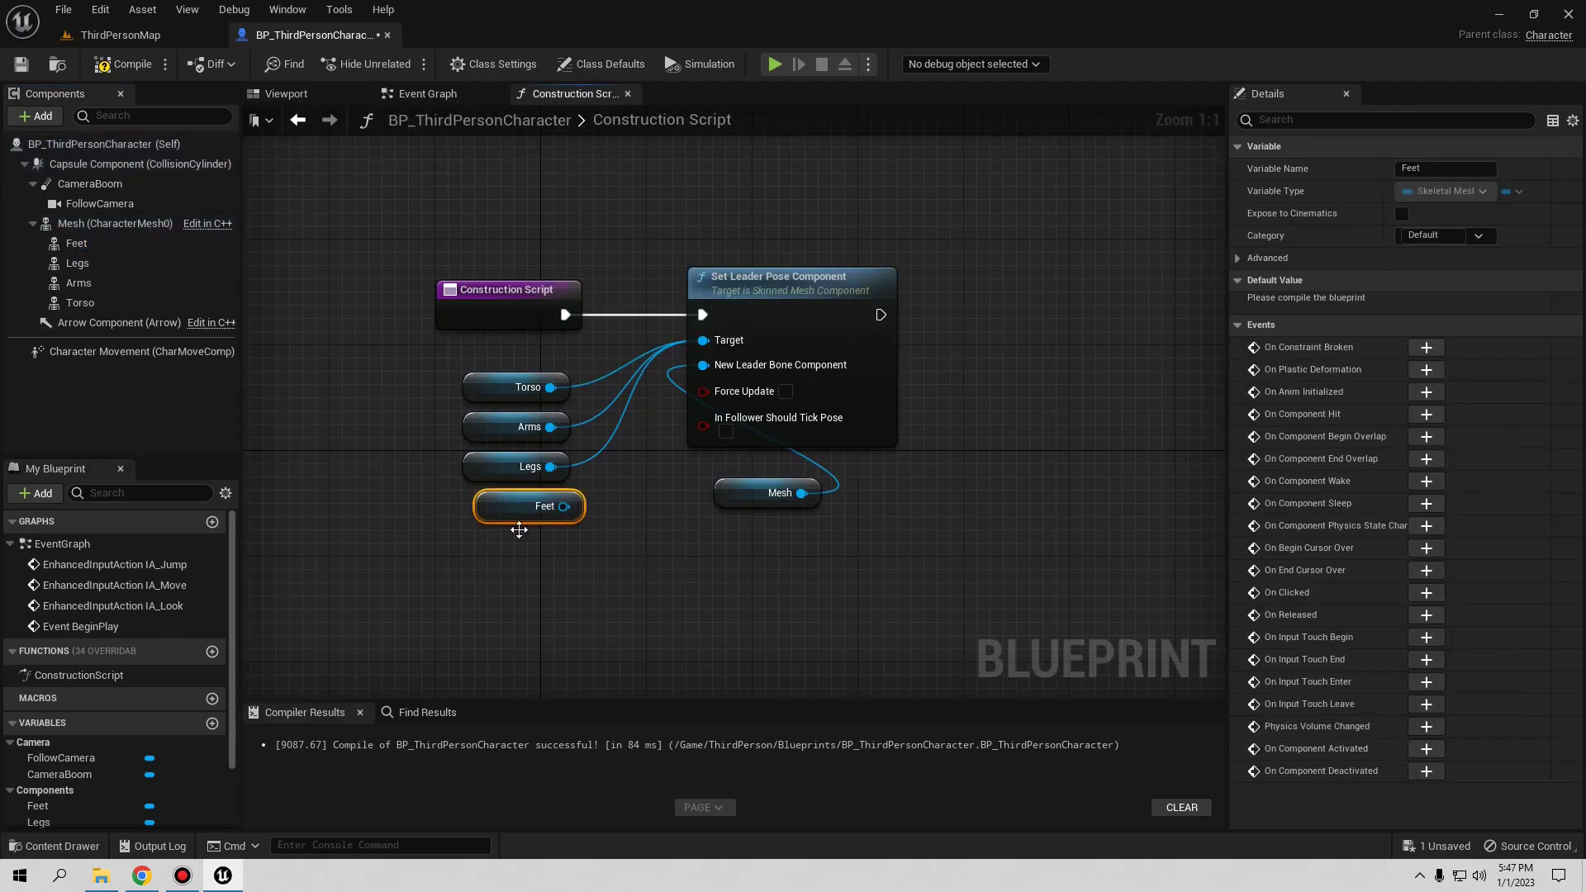
{"action": "left_click", "coordinate": [139, 70]}
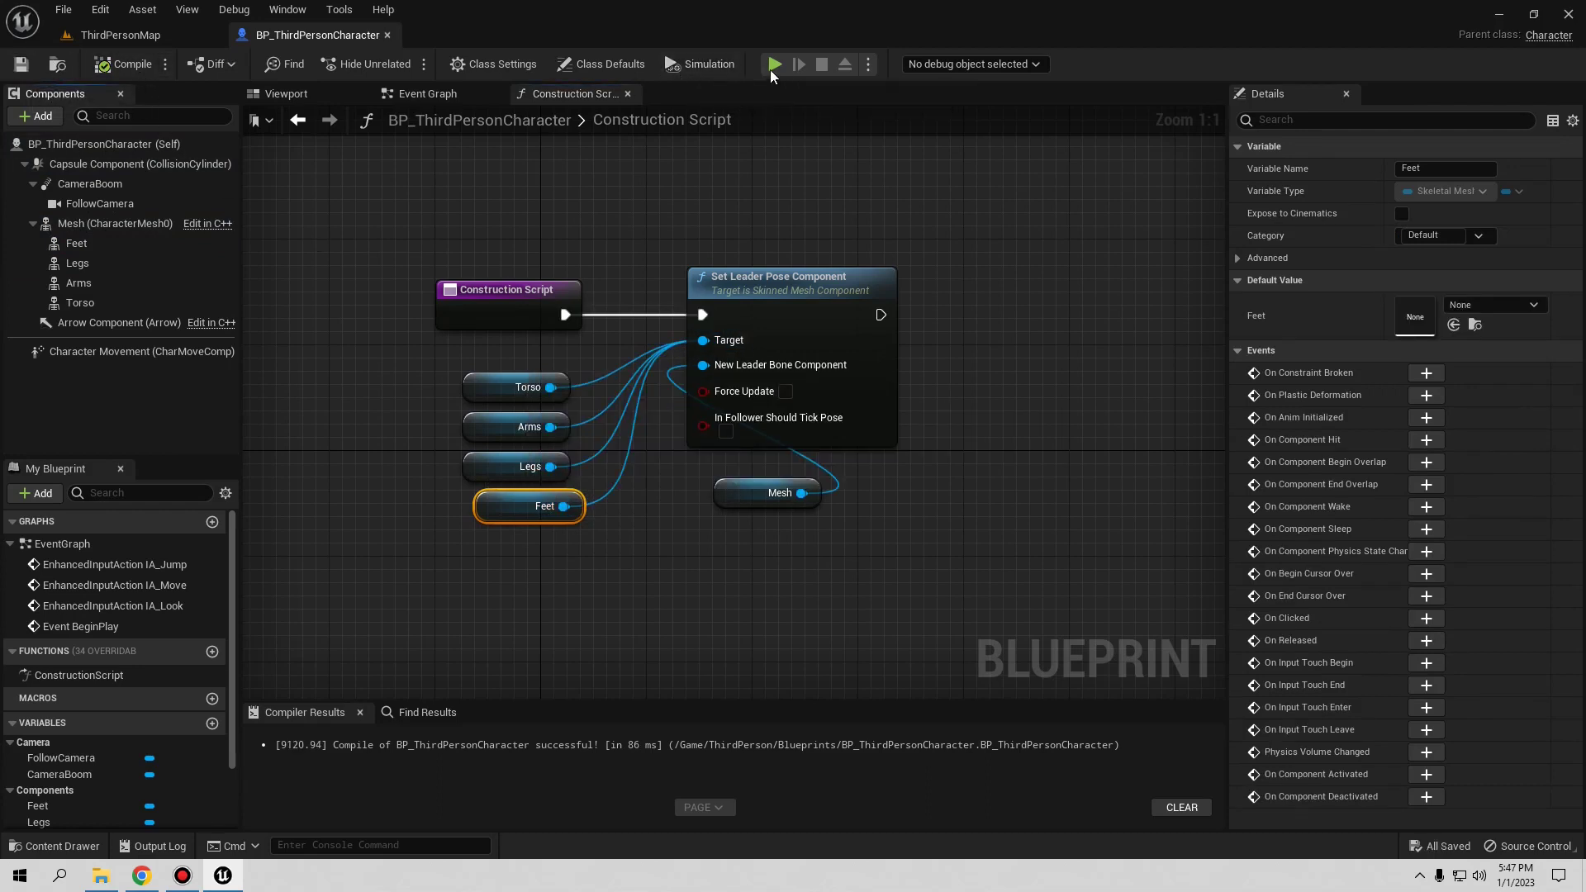
{"action": "key", "text": "w"}
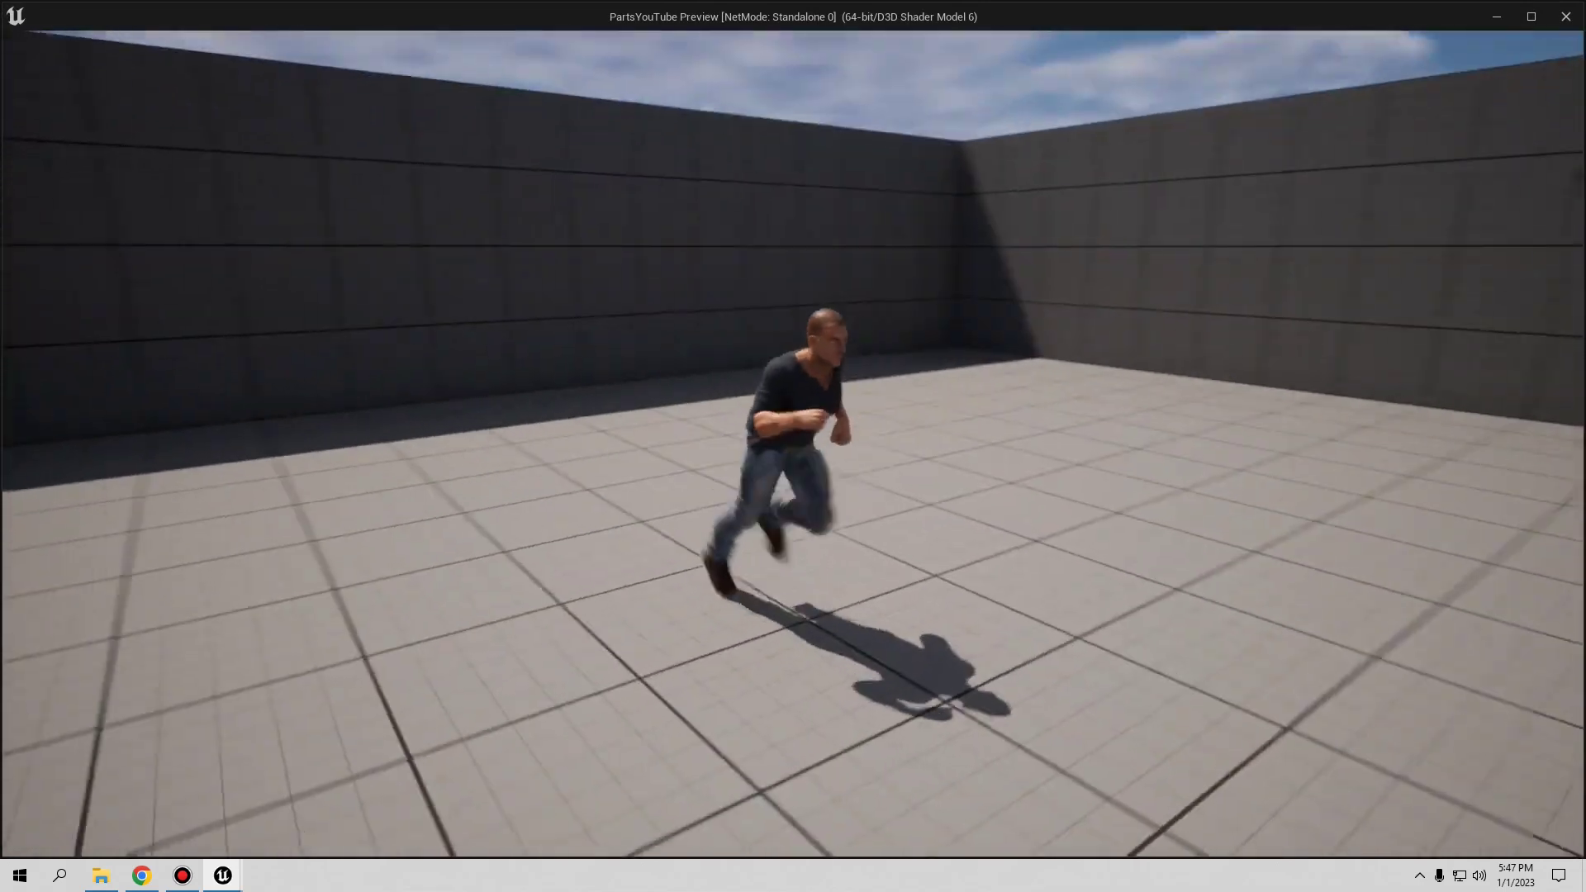